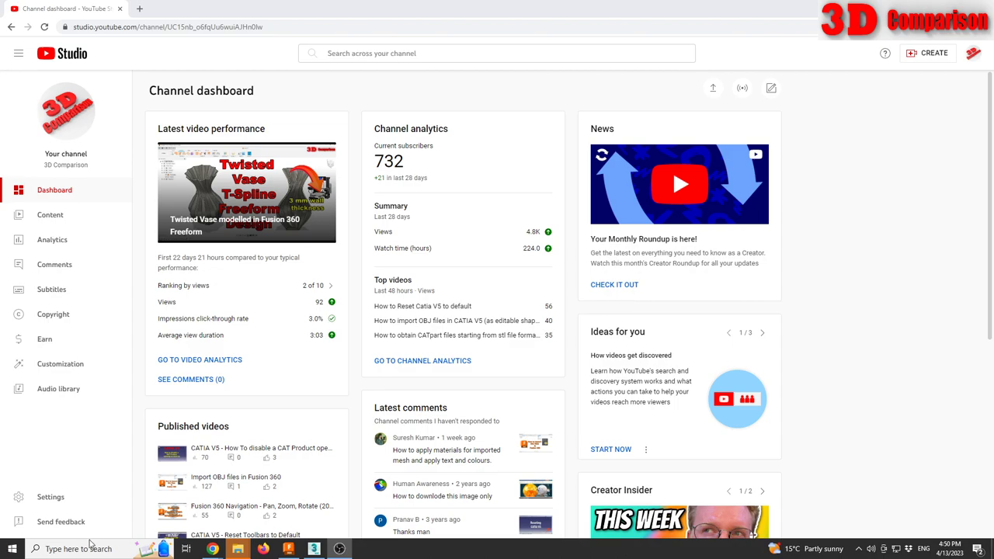
Highlight the viewer comment about applying text and colours, then bring 3ds Max forward
drag(423, 460, 490, 460)
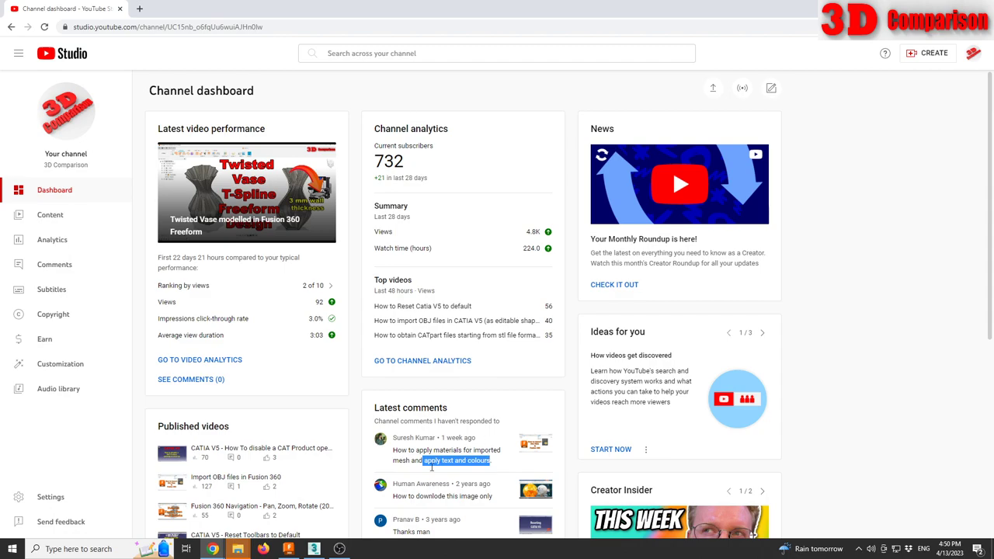
click(325, 548)
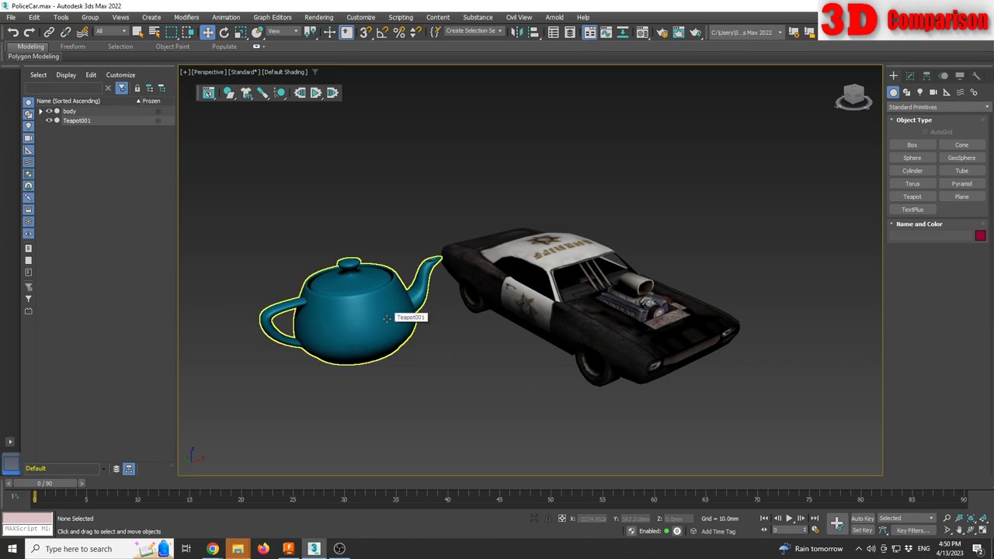
Draw red and green test teapots beside the blue one, then undo them
click(912, 196)
drag(469, 380, 504, 358)
drag(544, 384, 549, 373)
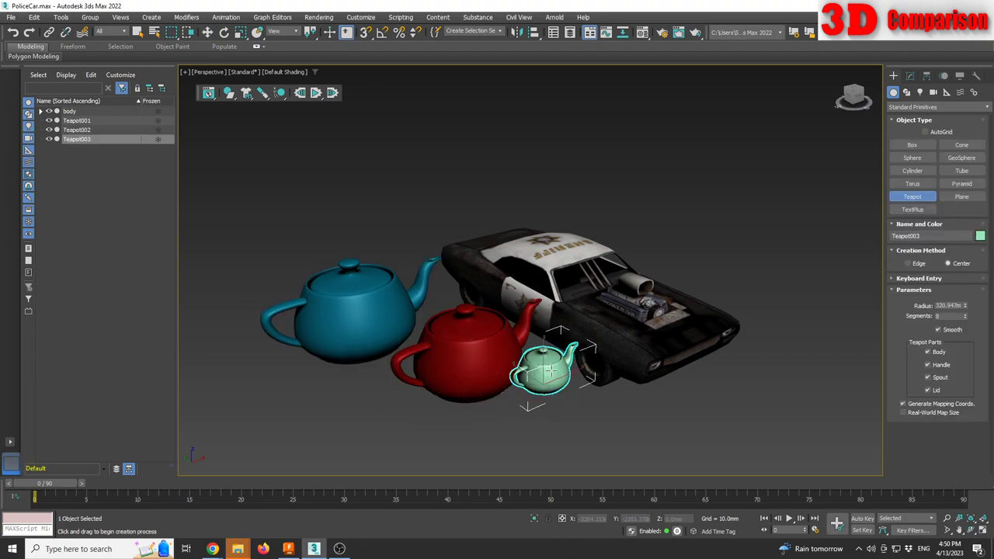
key(ctrl+z)
key(ctrl+z)
key(w)
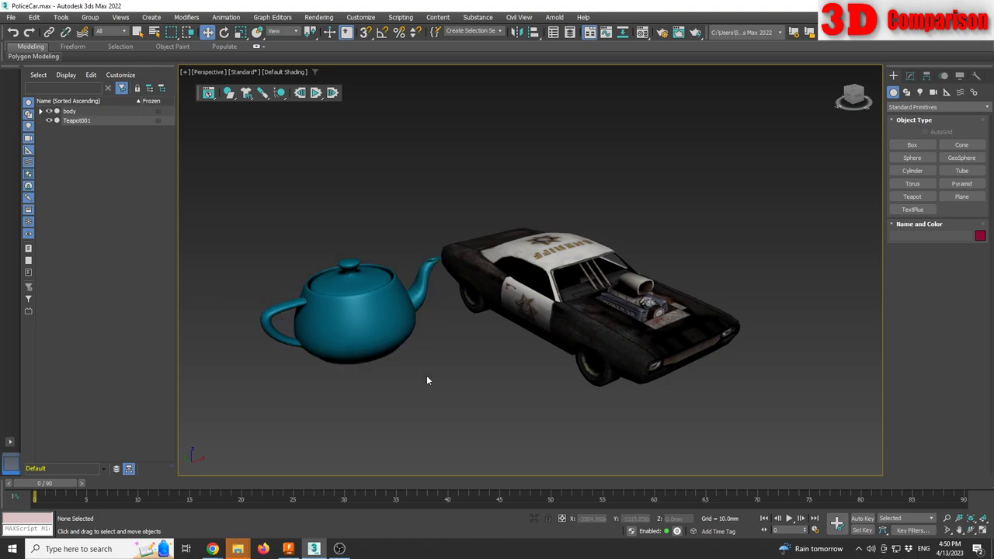
Select the blue teapot and start File > Export > Export Selected
click(385, 314)
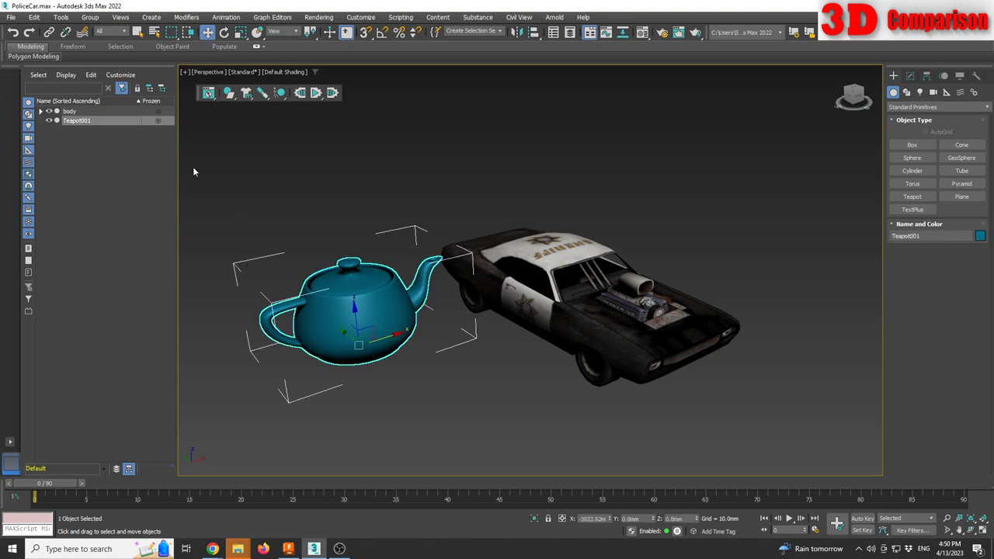
click(12, 18)
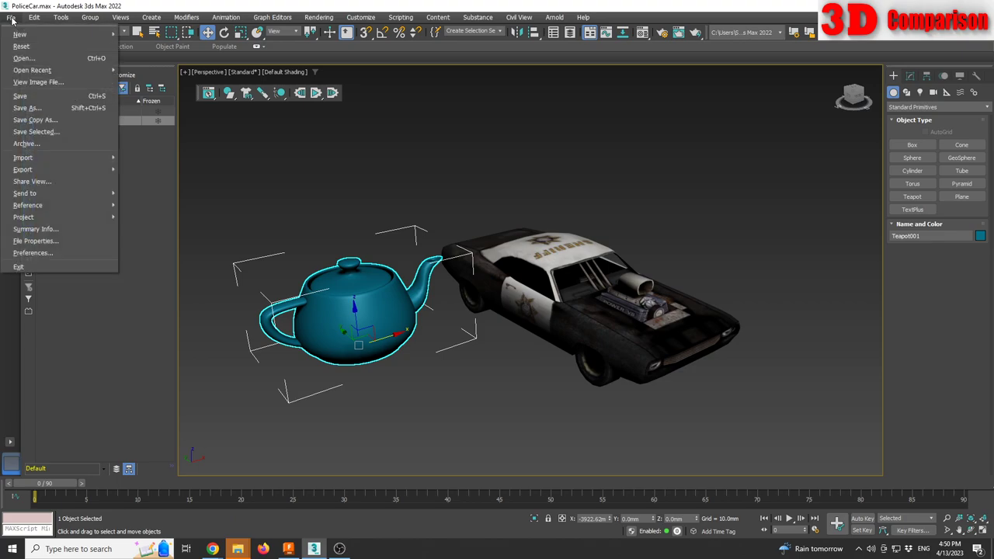
mouse_move(65, 172)
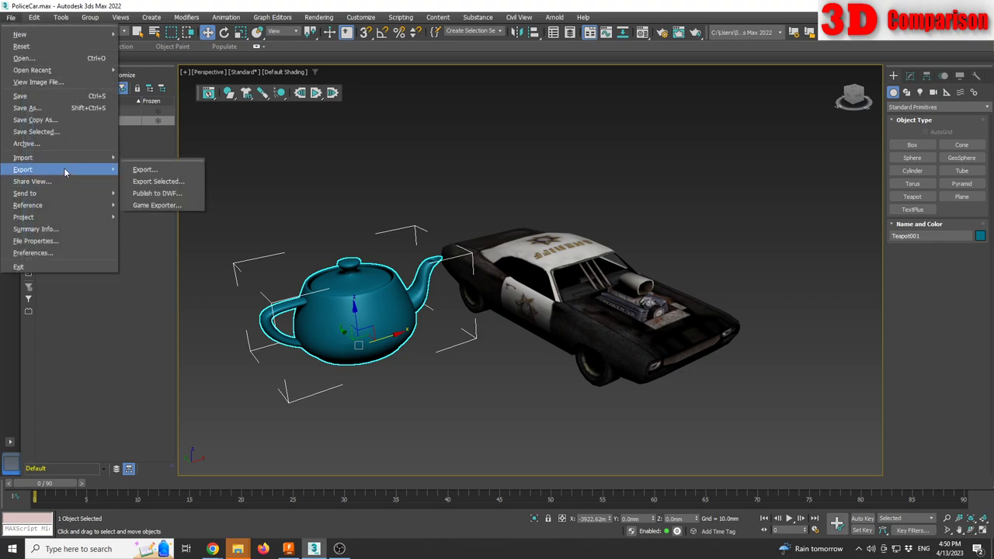
click(156, 181)
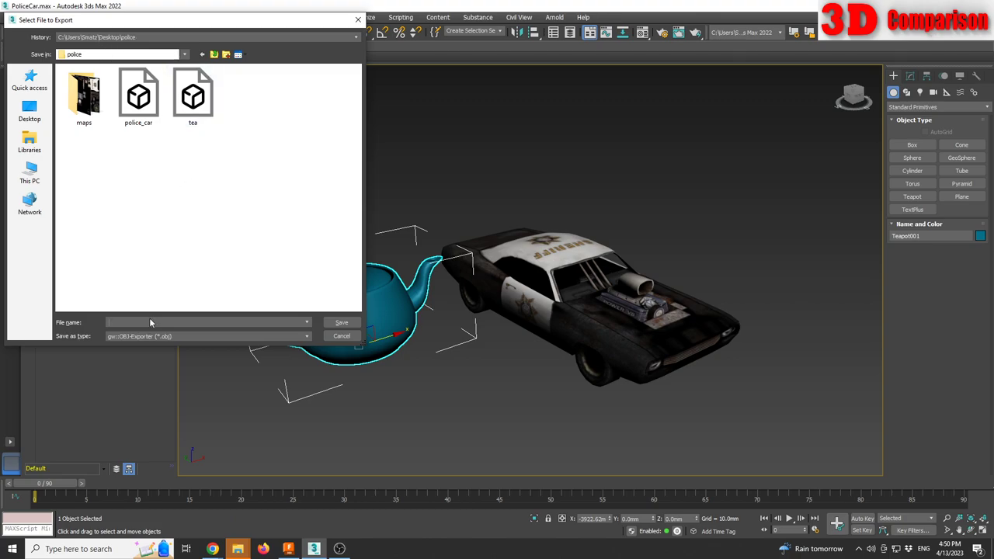
Export the teapot as teapot_export.obj with the OBJ export options, then clear the selection
text(teapot_export)
key(Return)
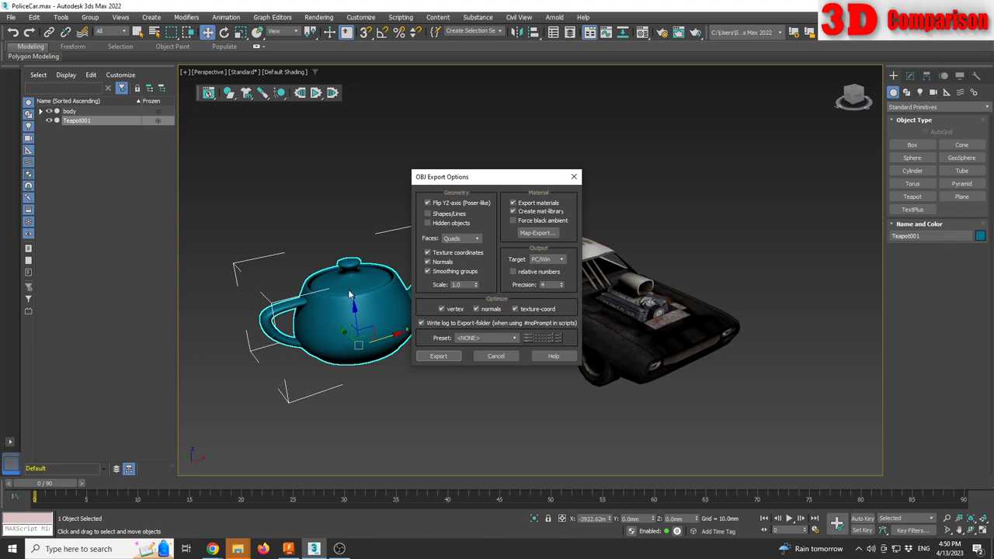
click(439, 356)
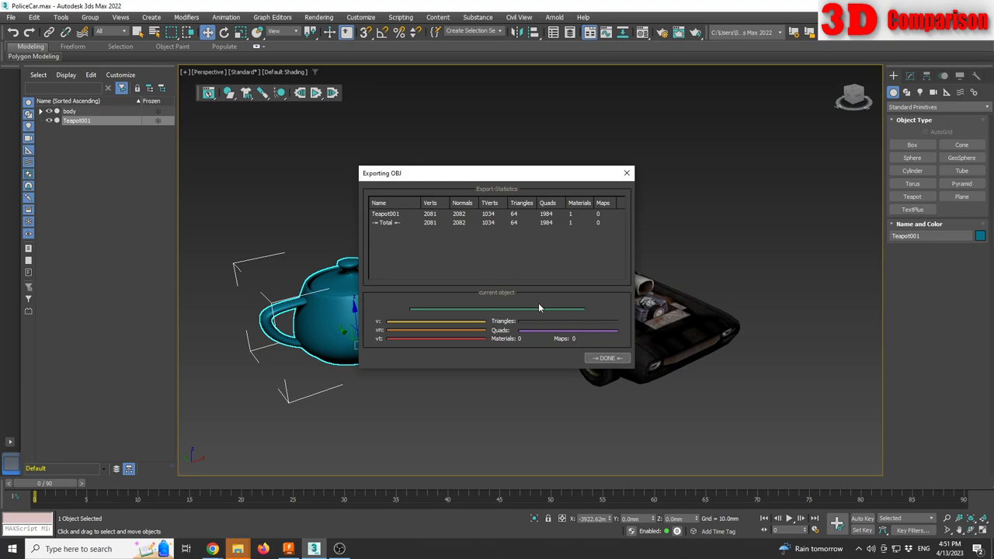
click(607, 359)
click(573, 365)
click(377, 436)
In Fusion 360, insert teapot_export from the police folder as mesh body Teapot001
click(289, 549)
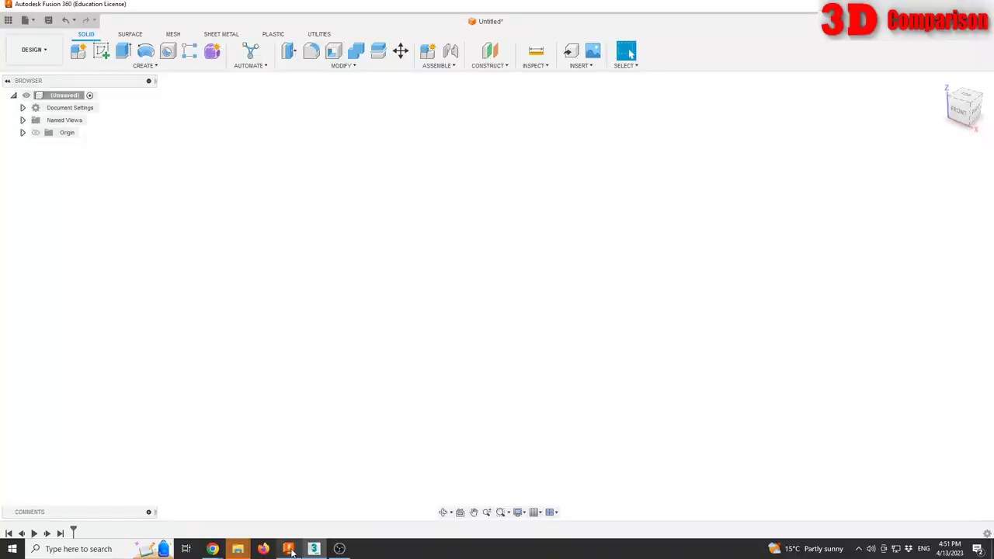
click(582, 65)
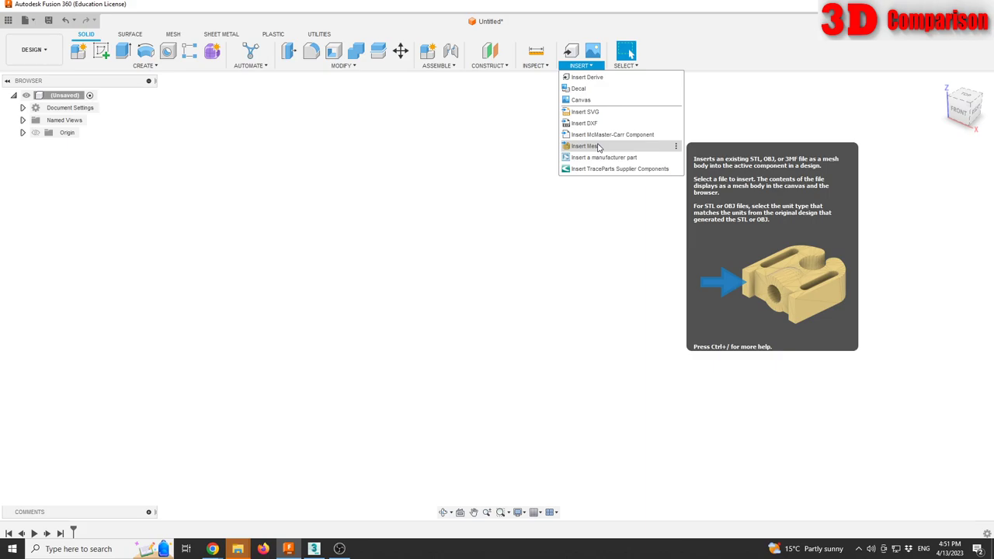
click(599, 147)
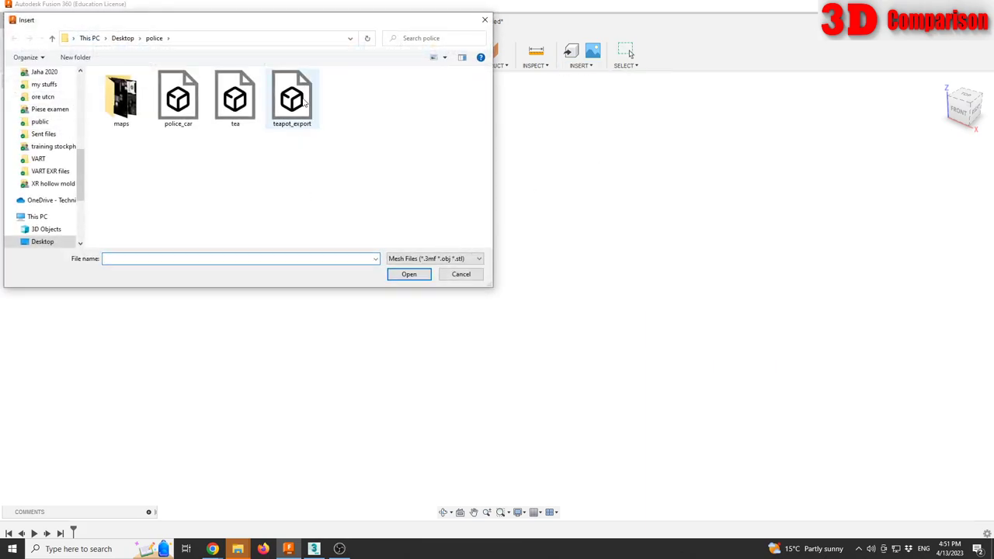
click(305, 101)
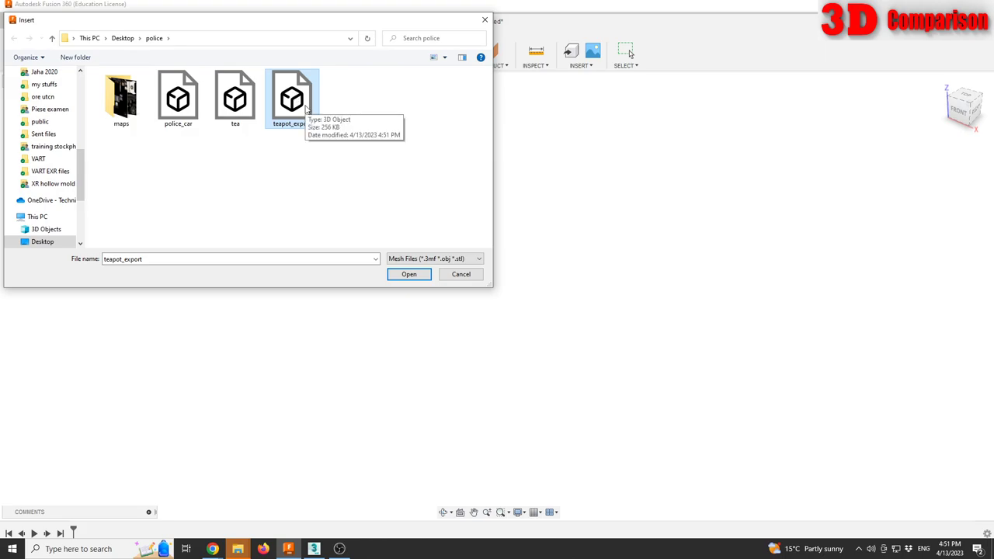
click(409, 275)
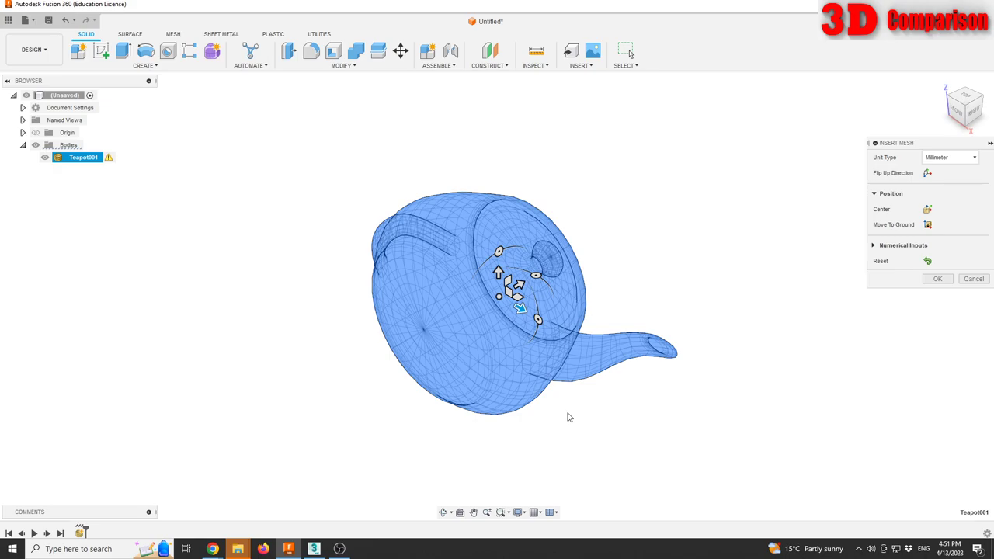
Flip the teapot mesh's up direction so it stands upright, and confirm the insertion
mouse_move(567, 418)
shift+middle_down()
mouse_move(530, 343)
mouse_move(570, 293)
mouse_move(559, 262)
mouse_move(519, 224)
mouse_move(574, 302)
mouse_move(566, 282)
shift+middle_up()
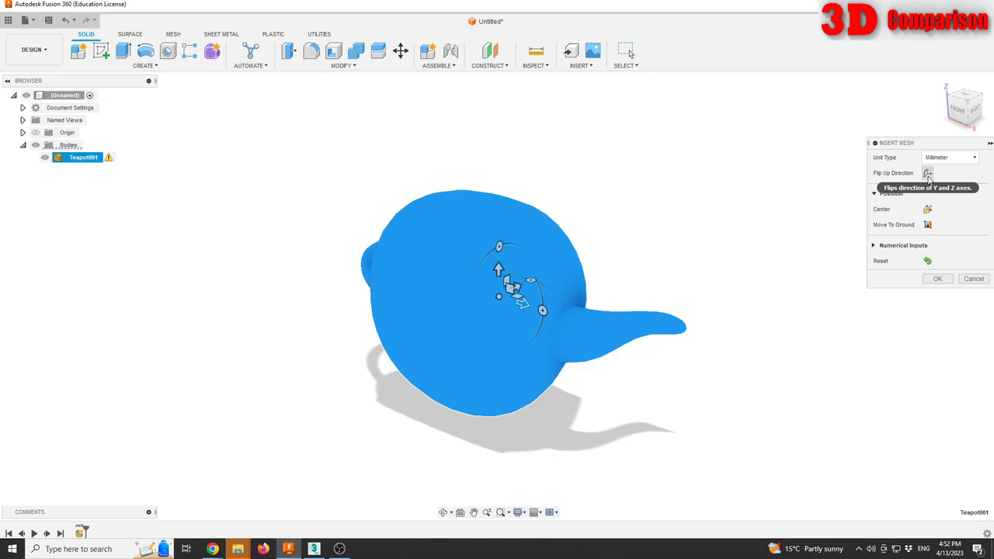
click(927, 174)
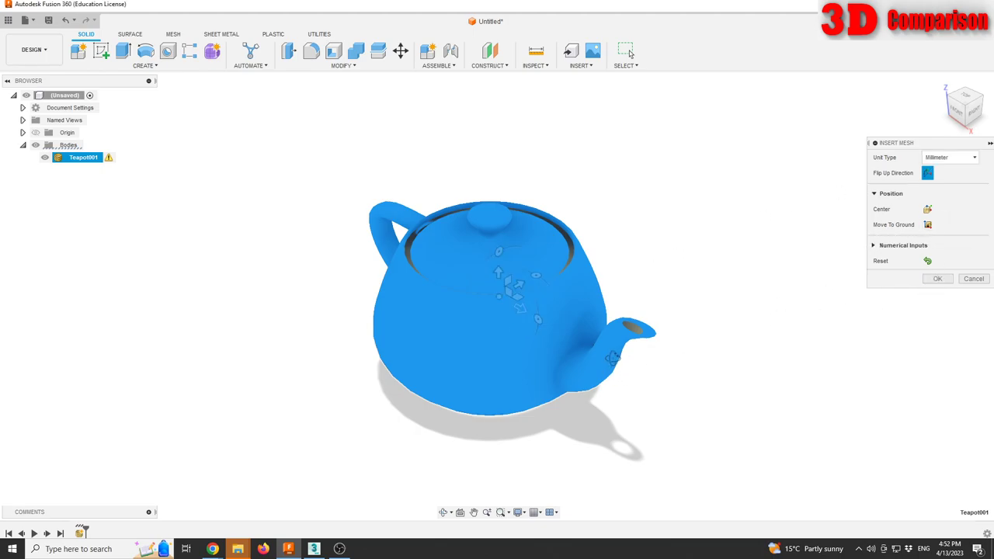
shift+middle_drag(514, 287, 628, 337)
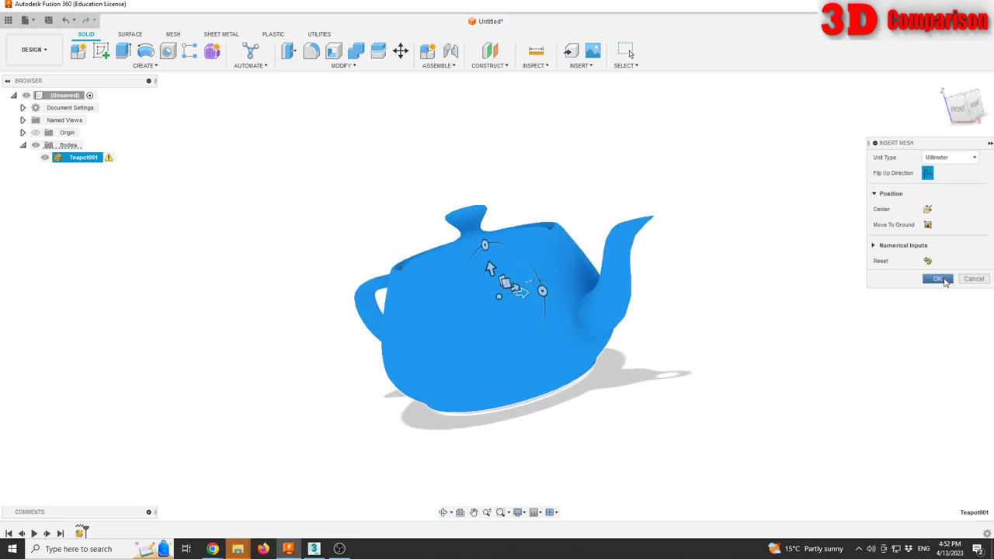
click(937, 279)
shift+middle_drag(604, 295, 525, 299)
key(Escape)
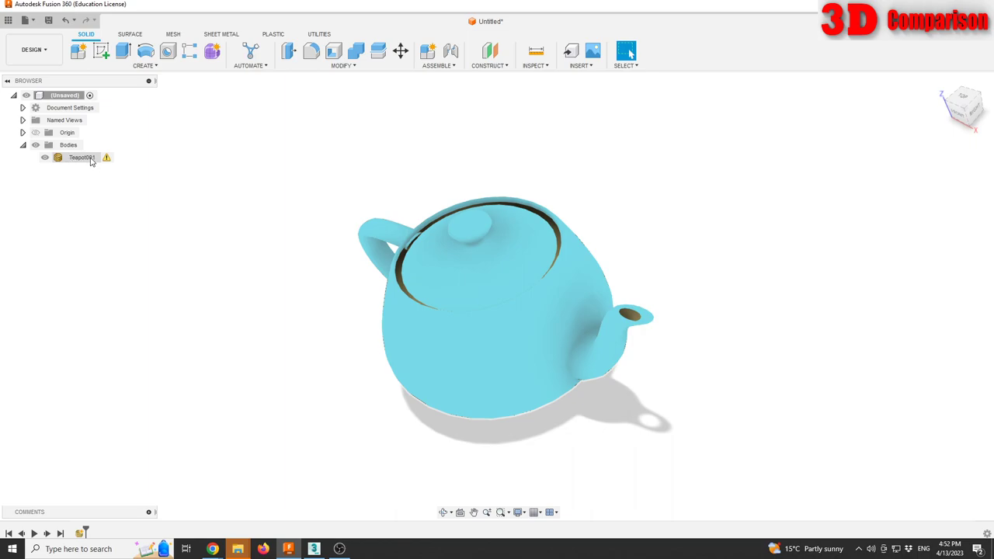
In 3ds Max, draw blue box Box001 between teapot and police car, then return to Fusion 360
click(314, 548)
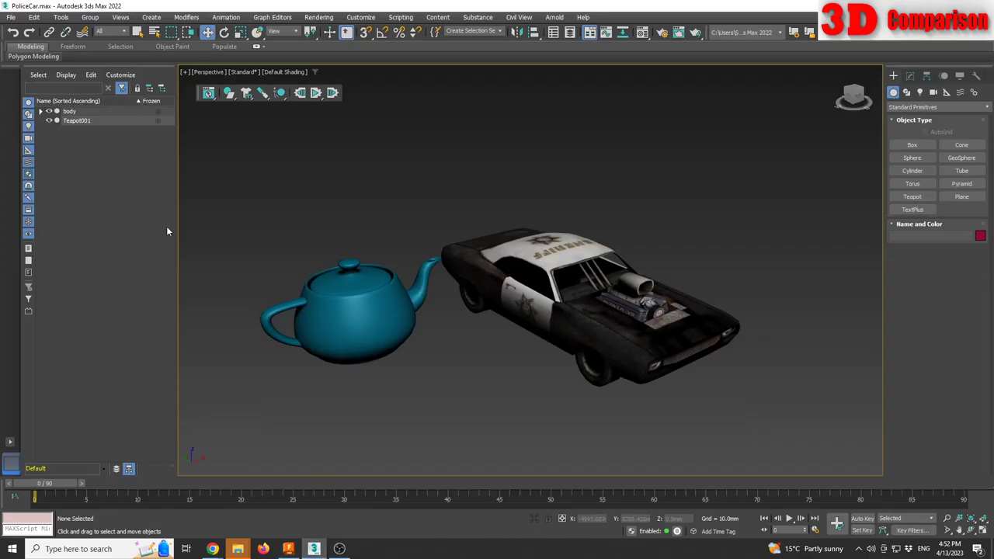
click(88, 121)
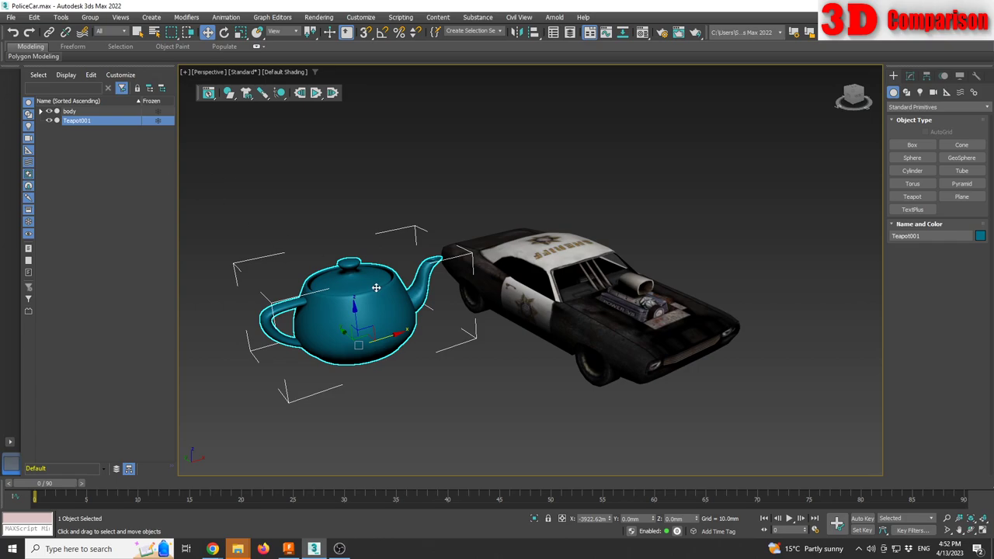
click(913, 146)
mouse_move(443, 412)
mouse_down()
mouse_move(502, 381)
mouse_move(535, 392)
mouse_up()
click(495, 288)
click(495, 285)
click(914, 236)
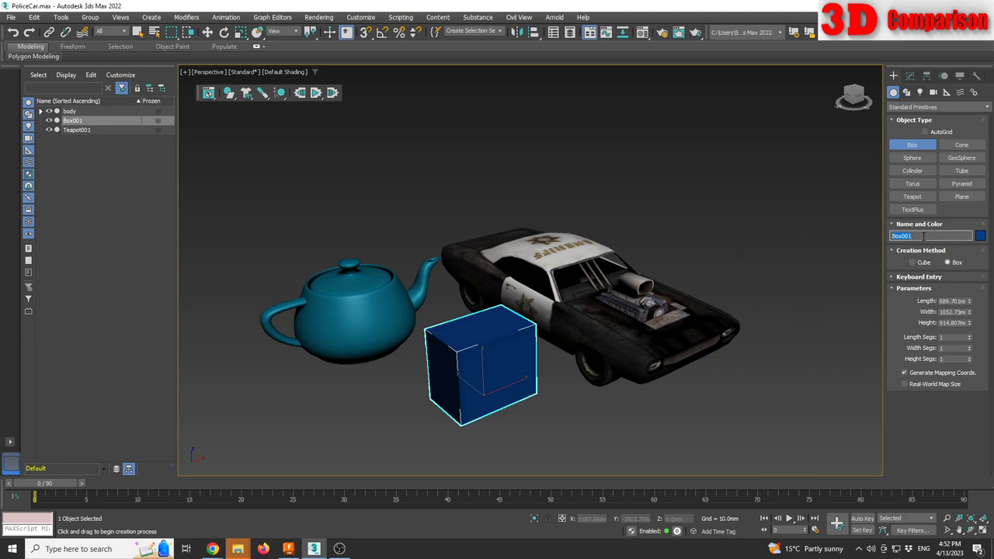
right_click(567, 420)
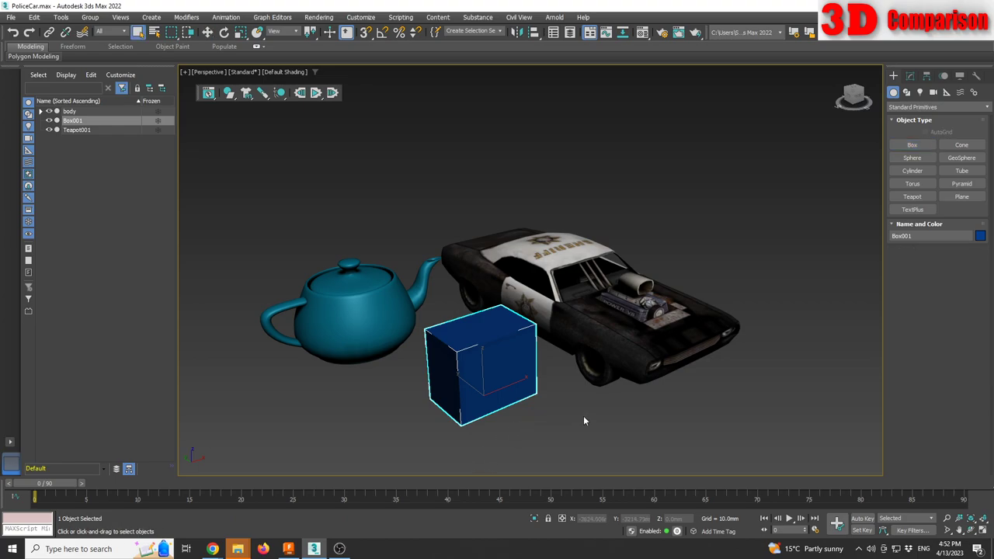
click(585, 421)
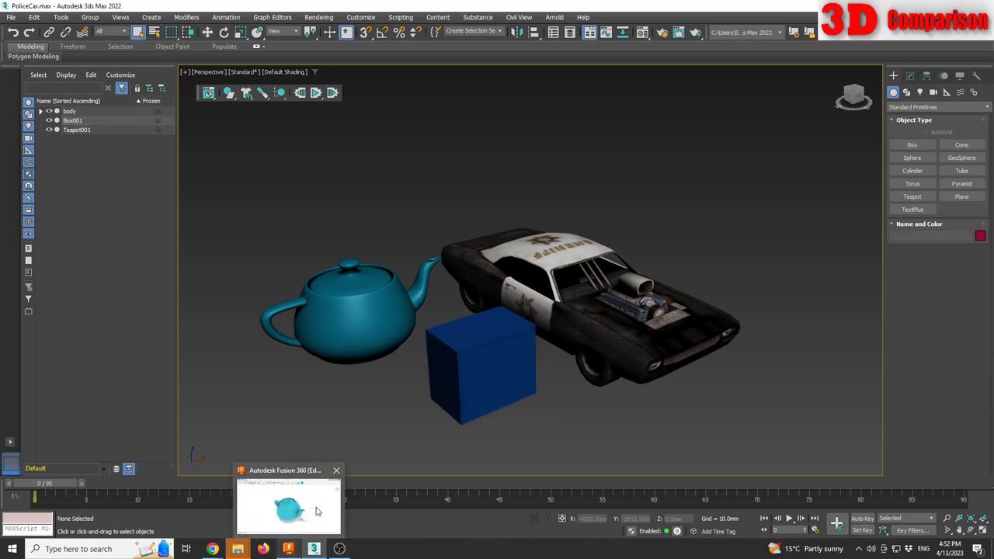
click(288, 548)
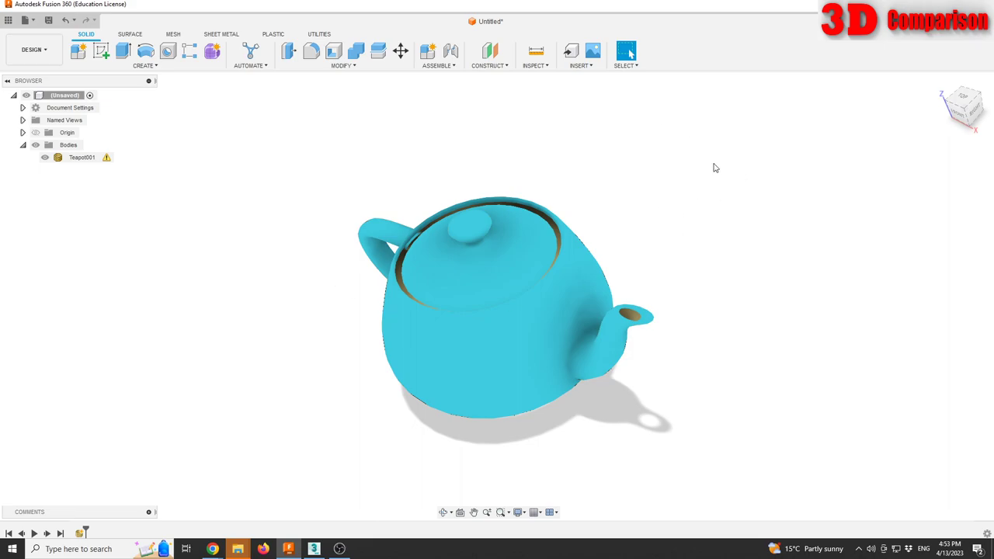
Switch to the Render workspace and zoom in on the Teapot001 mesh body
key(a)
drag(846, 140, 740, 104)
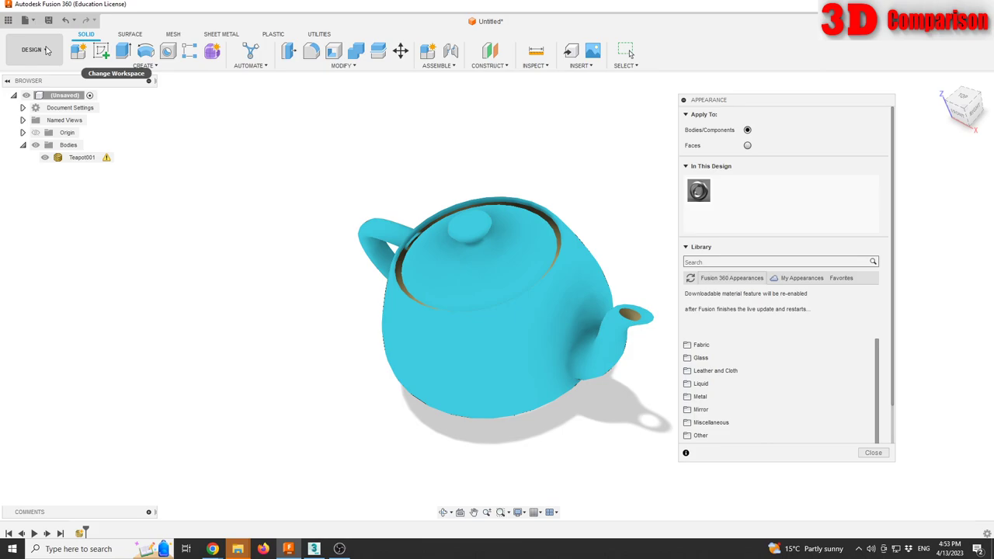
click(46, 52)
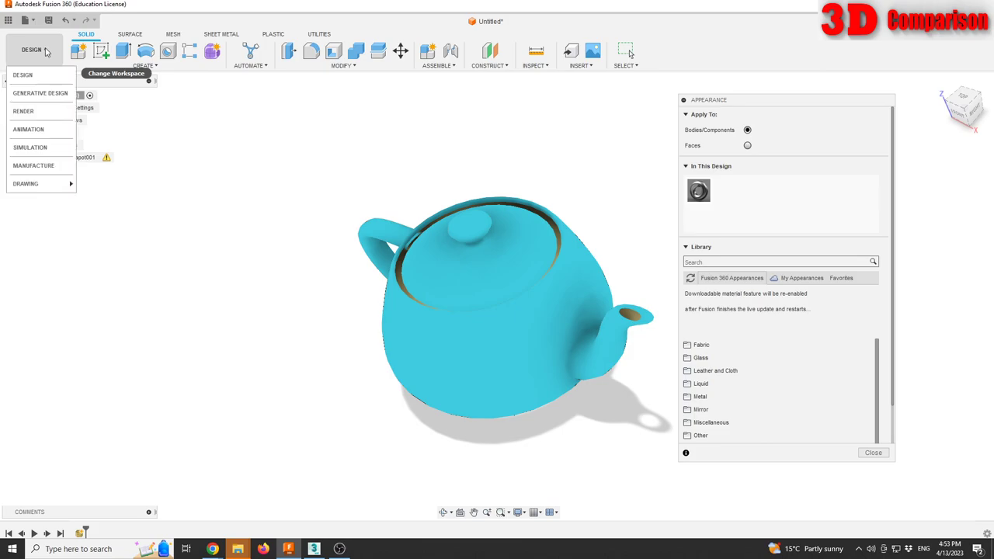
click(37, 113)
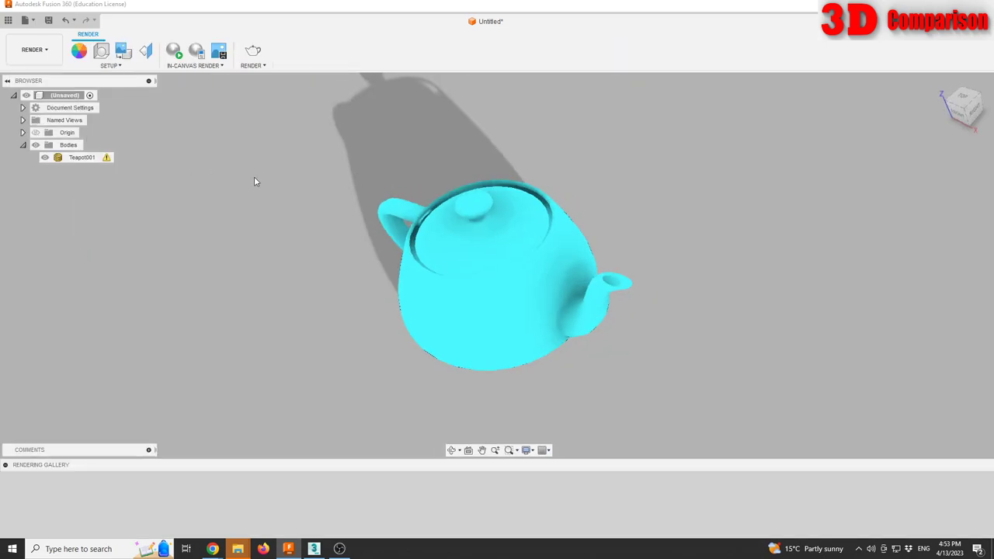
click(458, 220)
shift+middle_drag(502, 288, 509, 258)
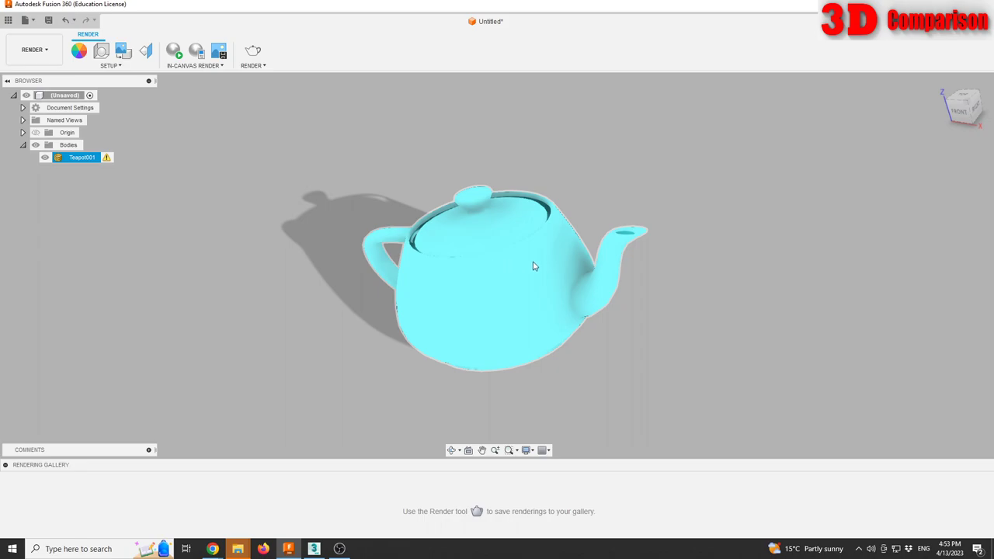
scroll(532, 267, up, 2)
click(325, 128)
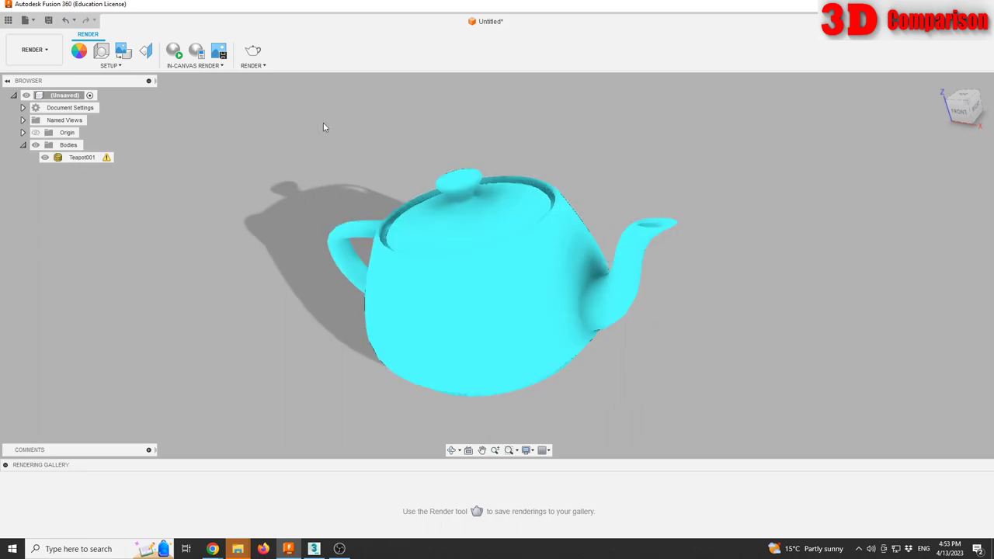
Apply the Liquid category's Wavy Sea water appearance to the teapot
click(83, 60)
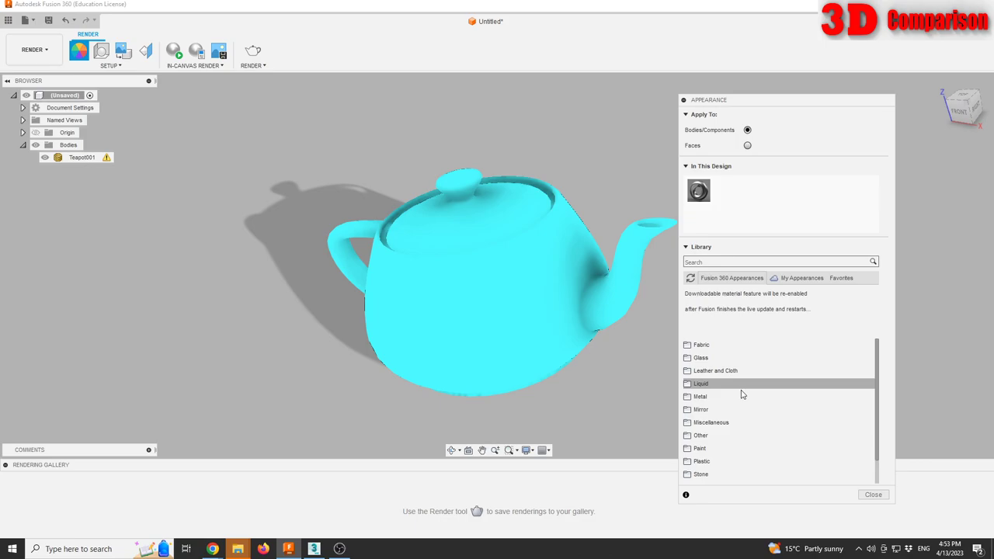
click(715, 384)
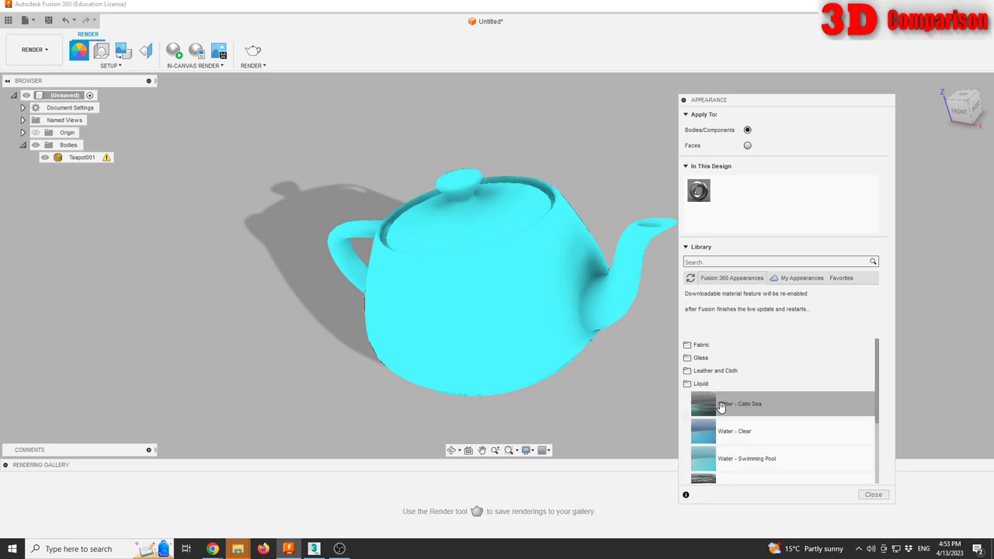
scroll(726, 411, down, 3)
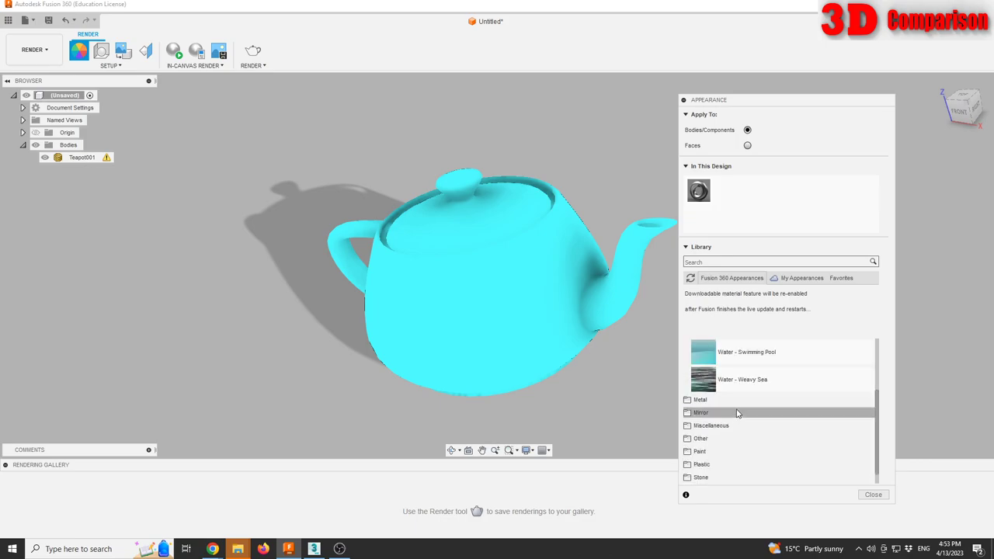
drag(734, 381, 524, 301)
scroll(556, 278, up, 5)
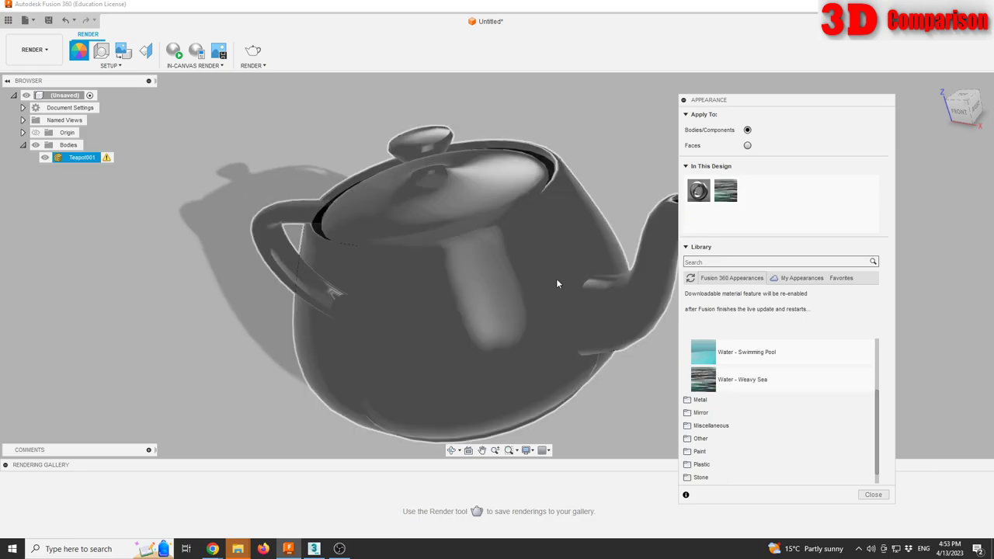
scroll(556, 279, down, 3)
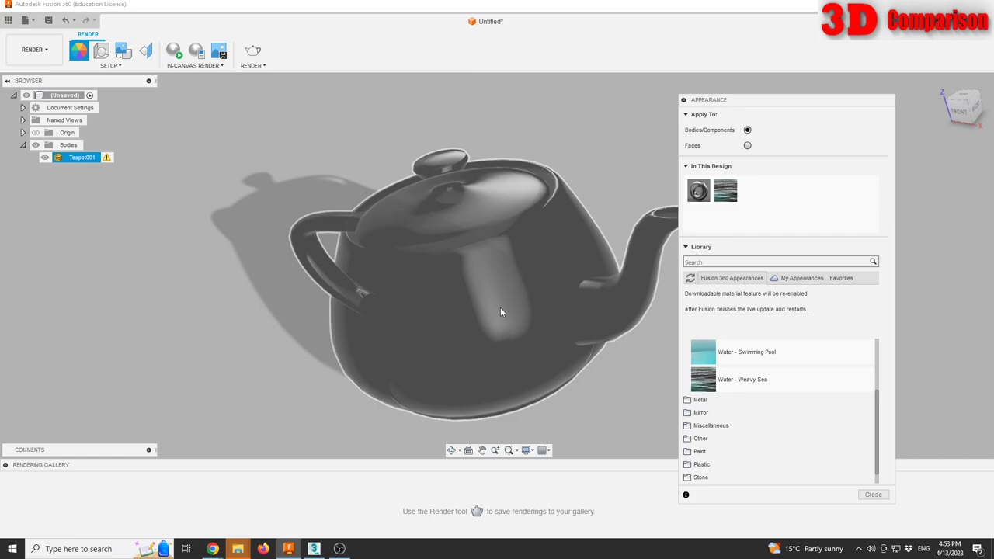
key(Escape)
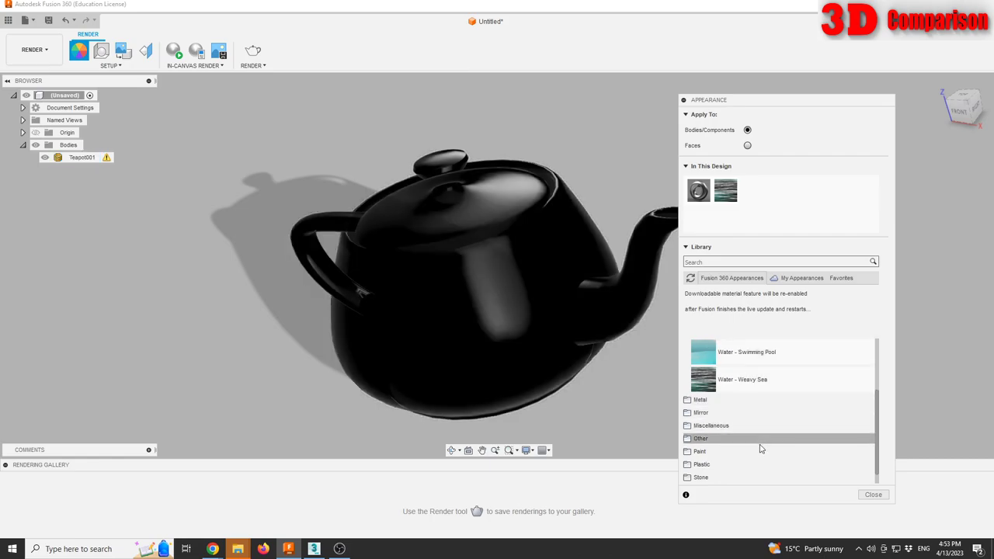
Apply black, then blue, glossy enamel paint to the teapot
scroll(750, 442, down, 1)
click(734, 424)
click(737, 437)
scroll(764, 448, down, 3)
drag(750, 406, 587, 398)
drag(749, 431, 520, 309)
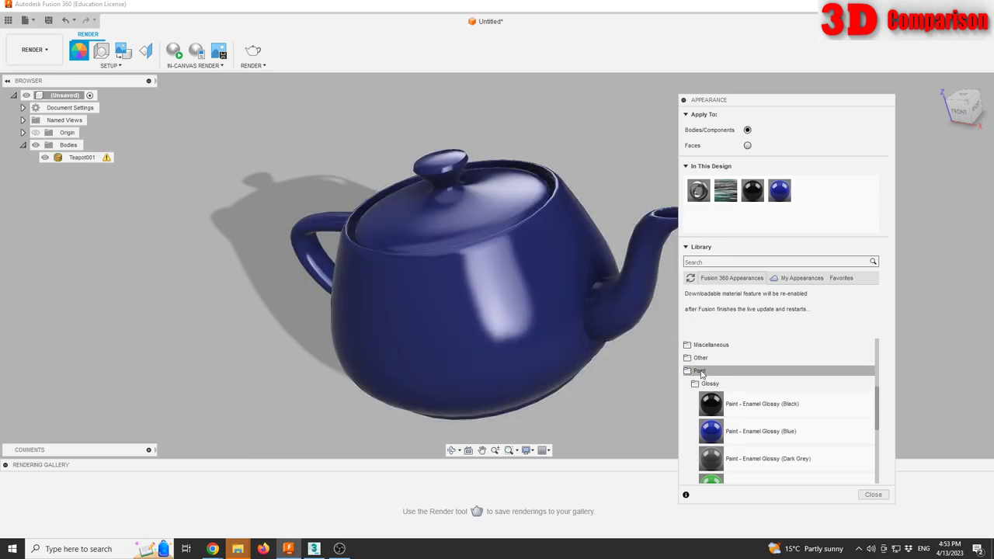
click(699, 372)
Browse Wood, Carbon Fiber and Base Materials, then apply the frosted 1500lm bulb appearance
click(707, 463)
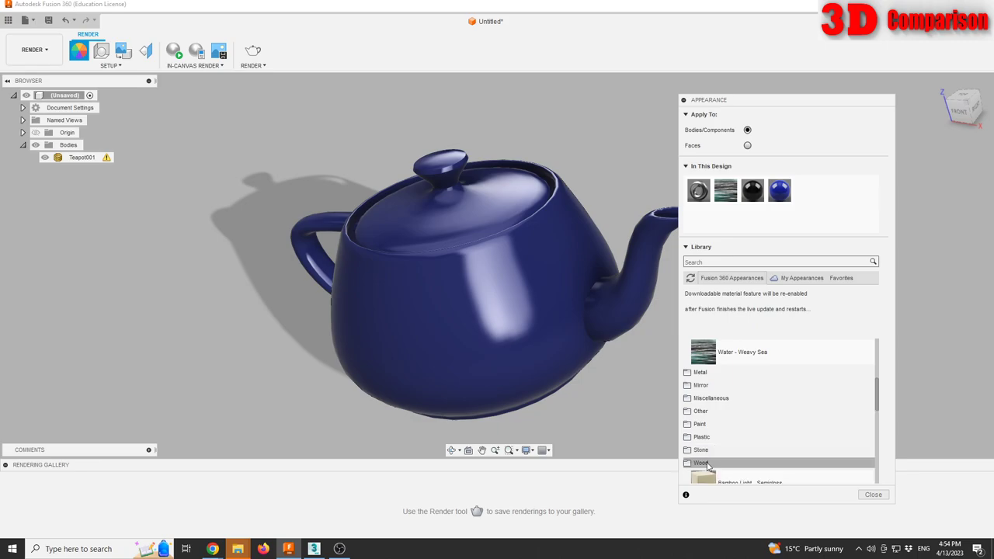
scroll(751, 444, down, 5)
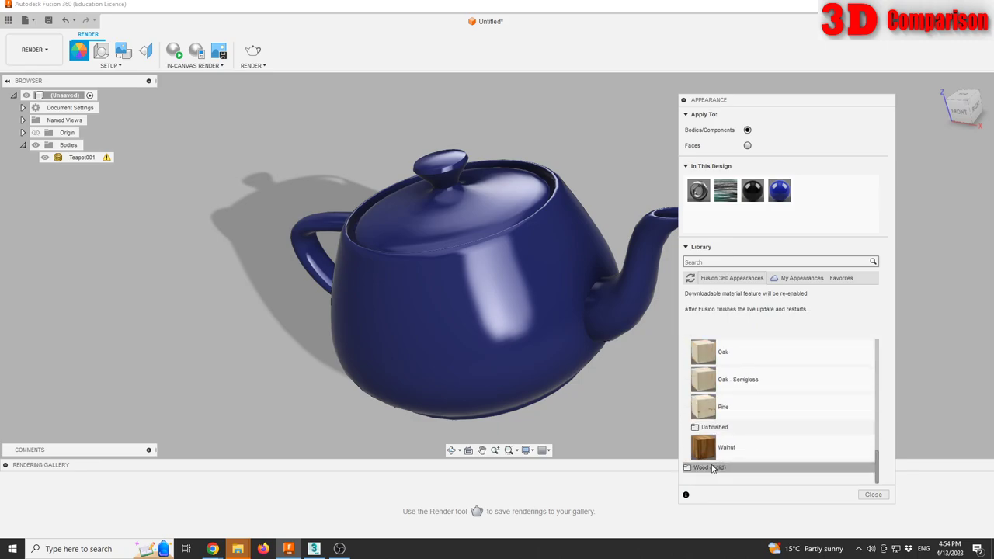
scroll(750, 386, up, 10)
scroll(711, 455, up, 10)
click(719, 385)
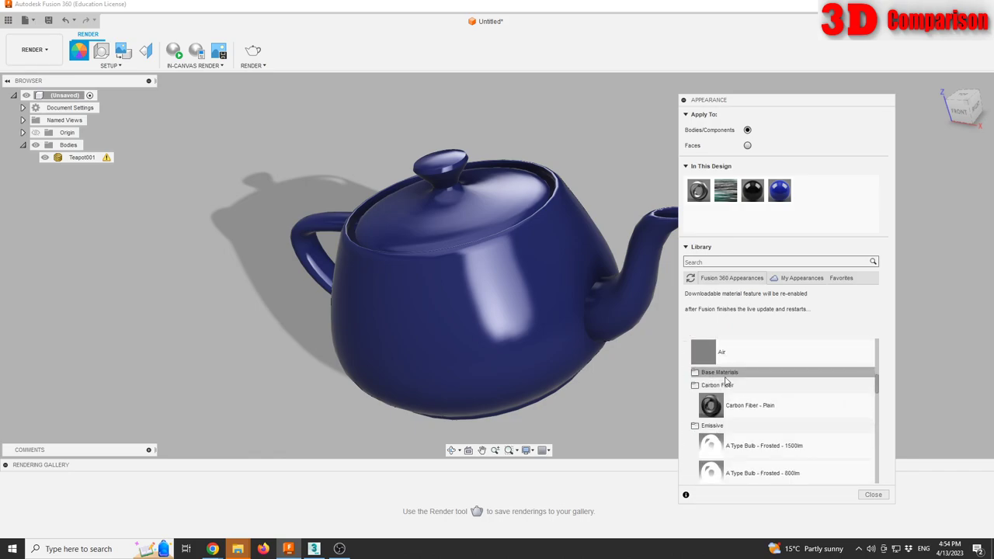
click(720, 372)
scroll(723, 419, down, 1)
scroll(722, 420, down, 3)
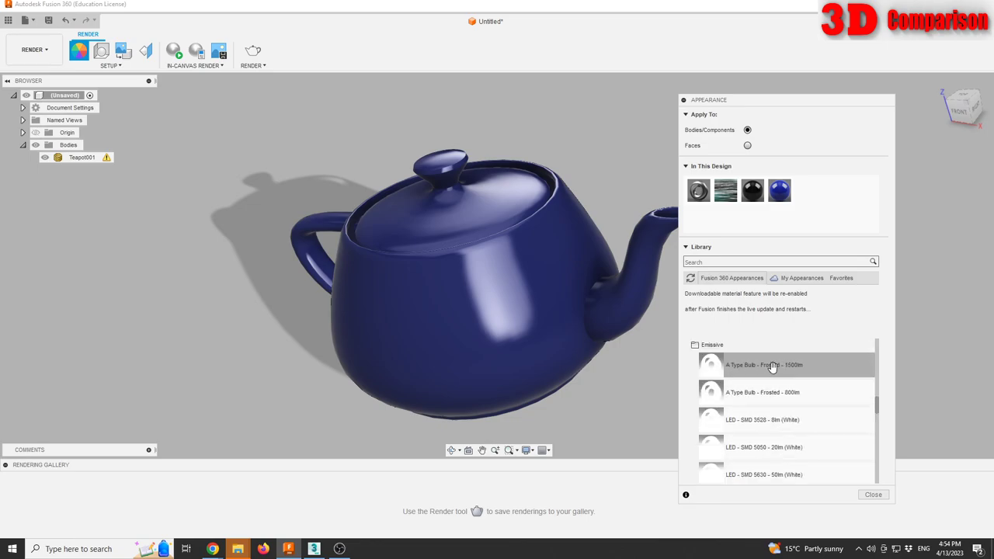
drag(772, 368, 544, 315)
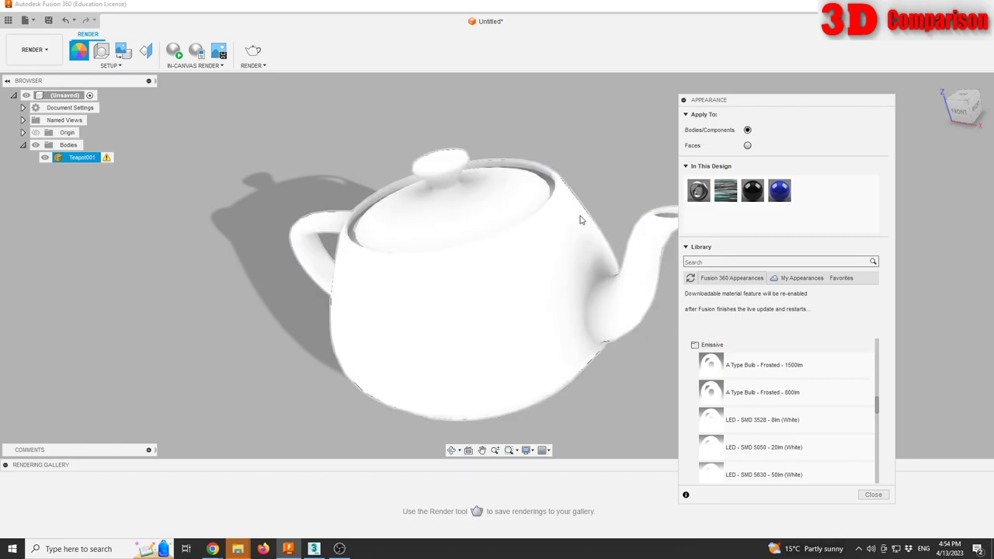
drag(531, 196, 531, 195)
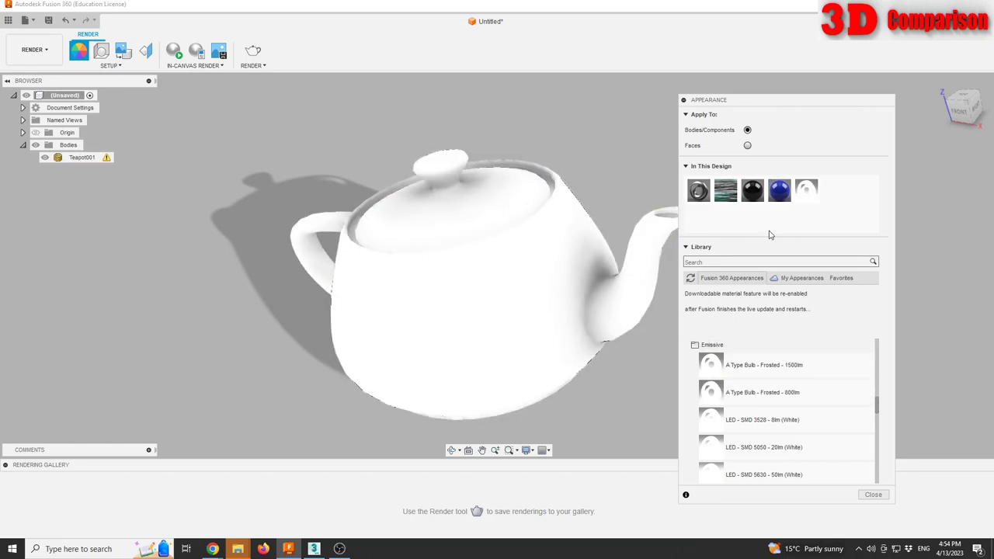
Apply the Foam category's Polyurethane appearance to the teapot
scroll(746, 396, down, 5)
click(731, 428)
scroll(741, 391, down, 3)
drag(741, 390, 595, 322)
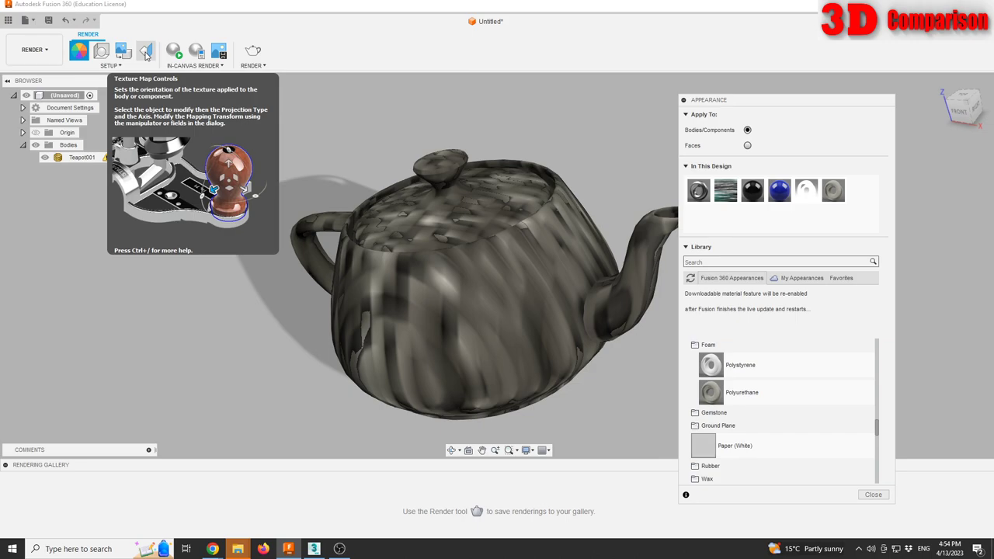
Try Planar and then Box texture projection on the teapot in Texture Map Controls
click(146, 52)
click(508, 276)
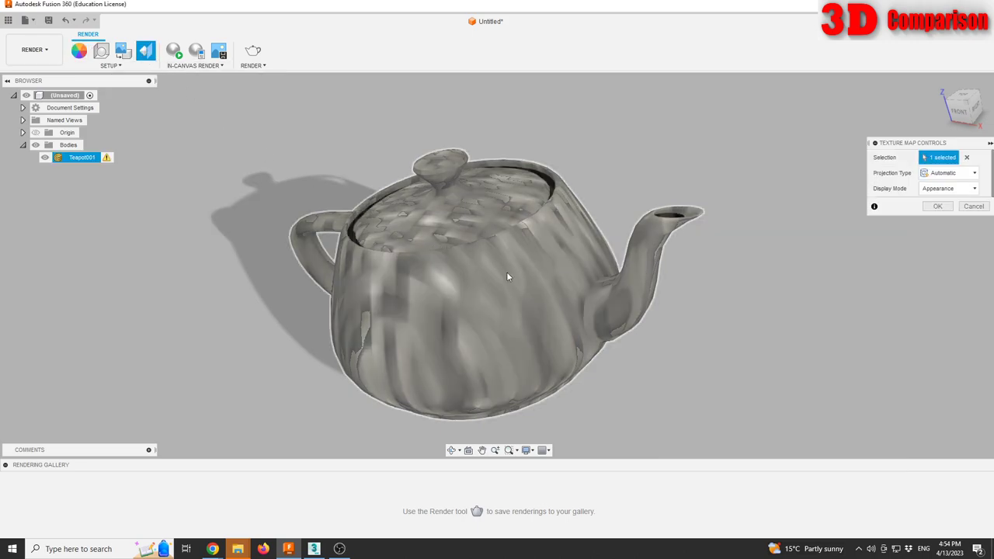
click(951, 173)
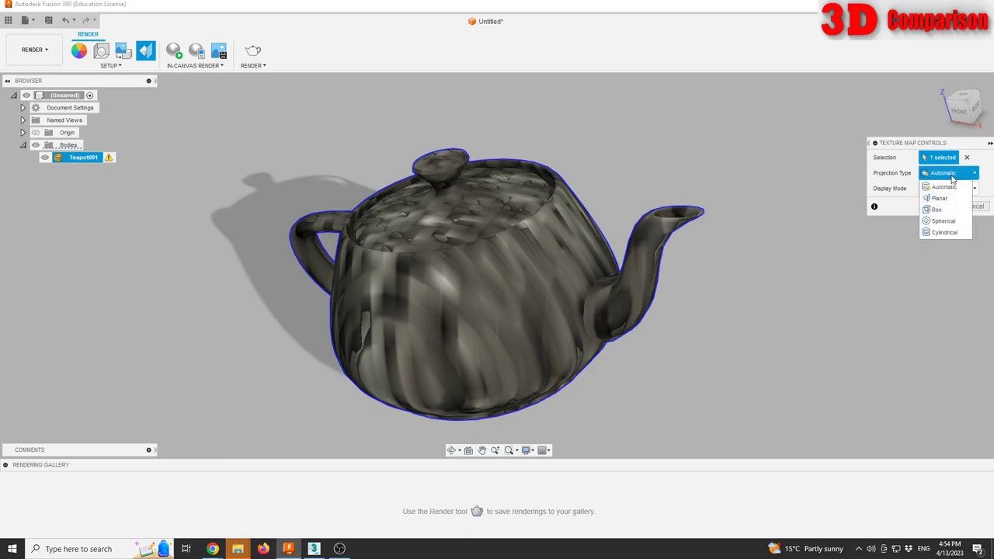
click(939, 198)
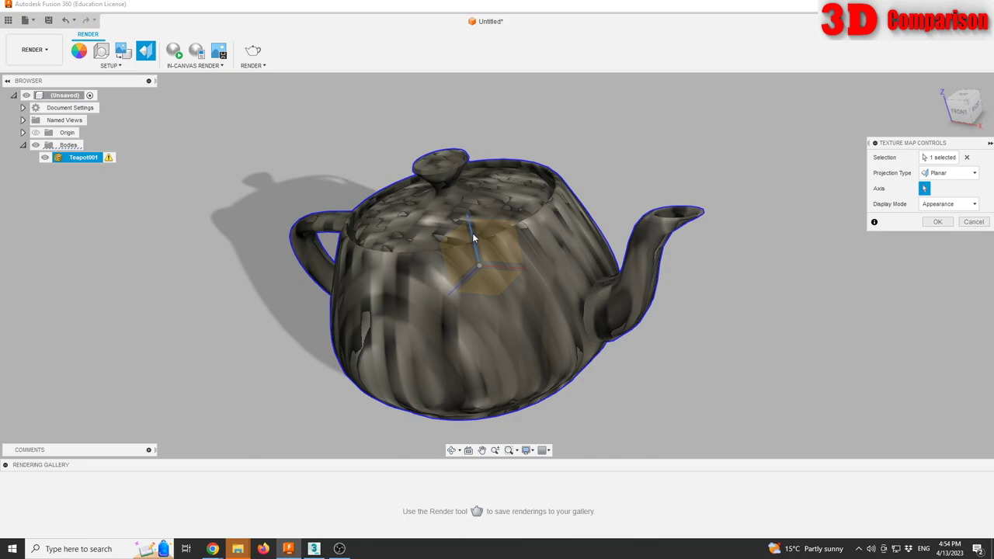
click(473, 237)
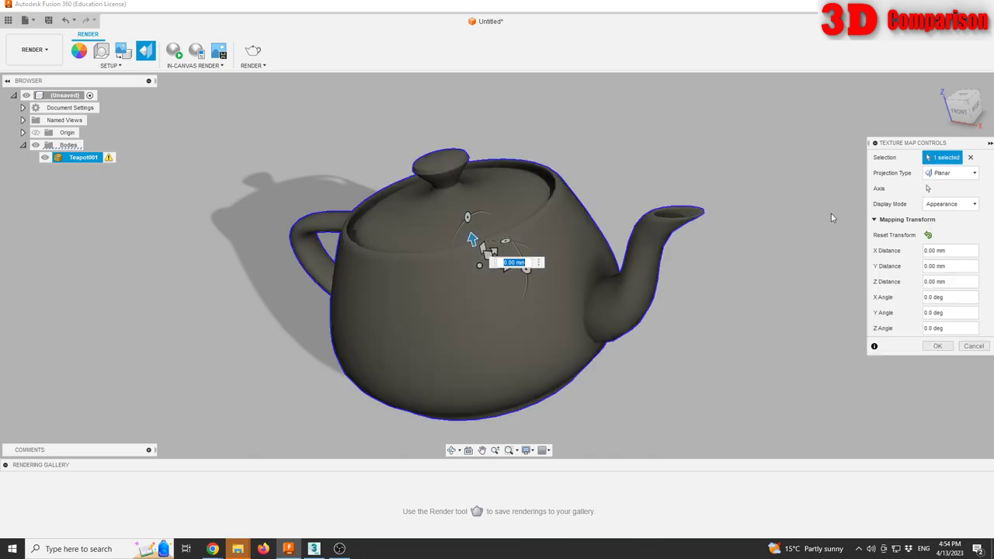
click(944, 173)
click(940, 209)
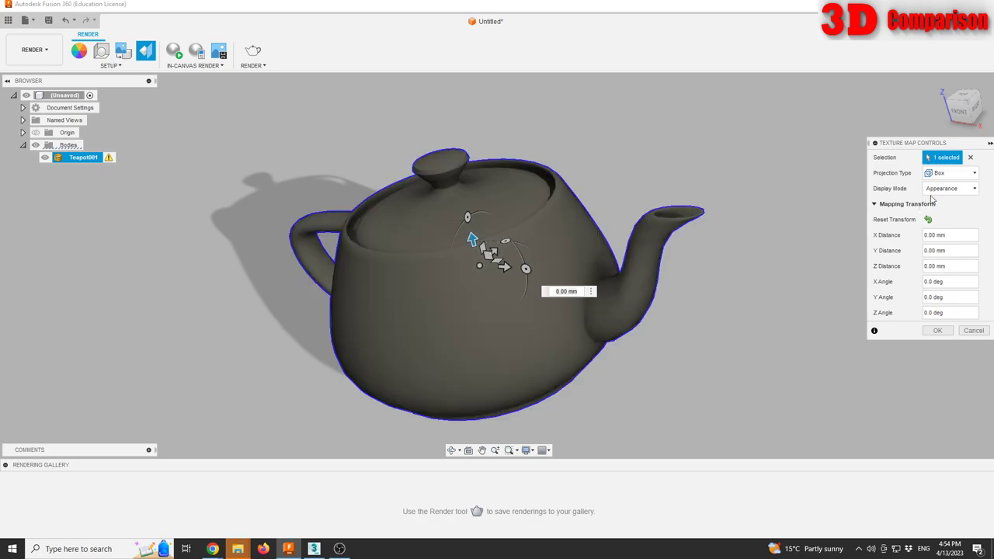
Set Display Mode to UV Diagnostic and projection to Spherical, then switch to 3ds Max
click(936, 191)
click(944, 198)
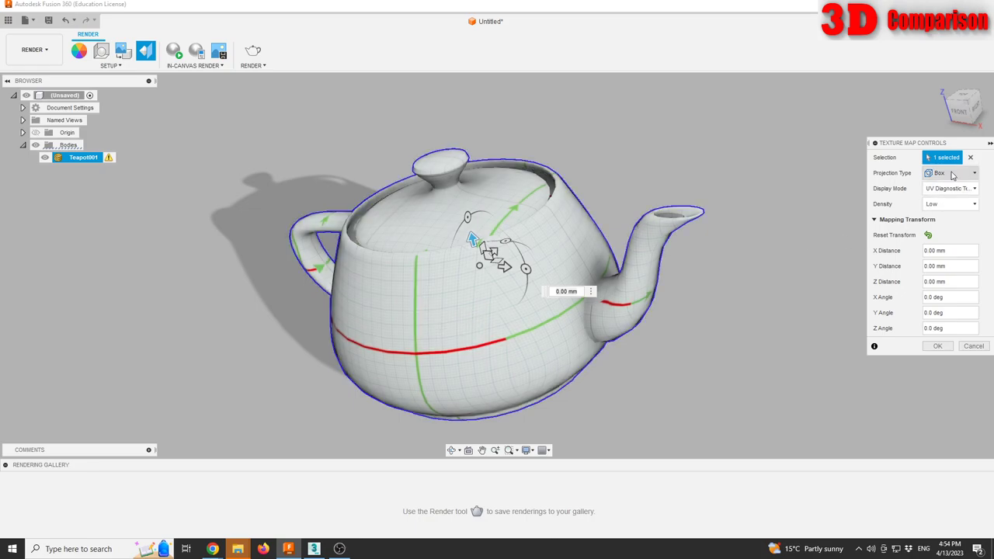
click(953, 175)
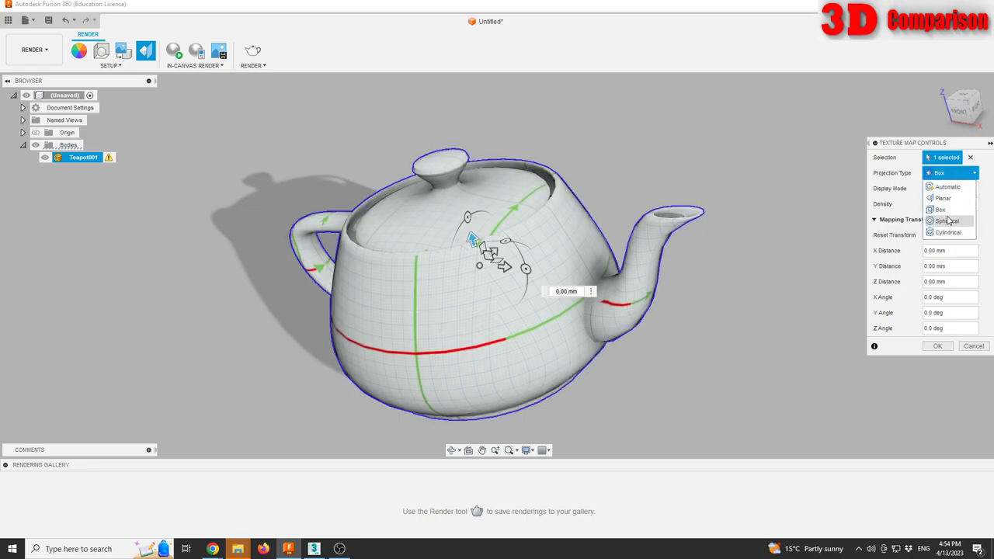
click(947, 221)
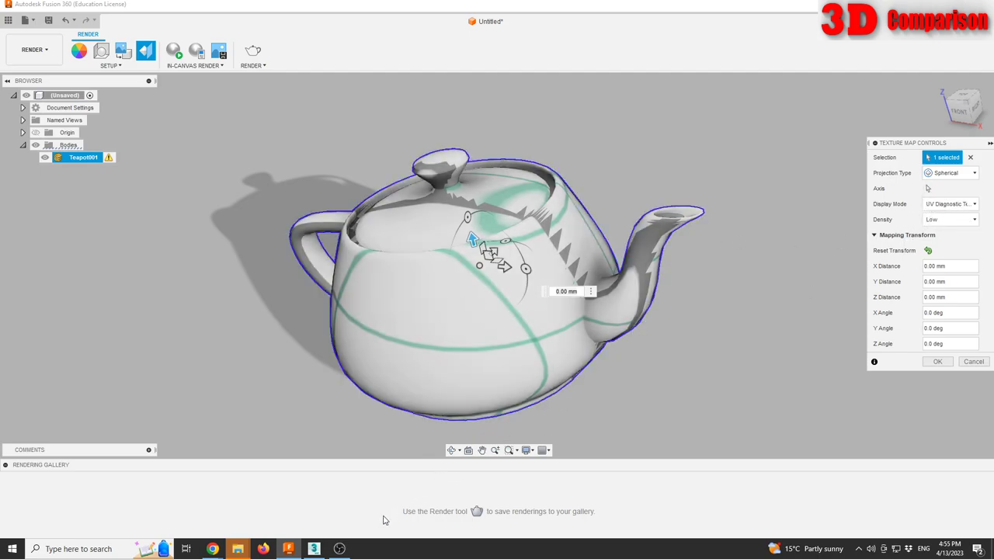
click(314, 549)
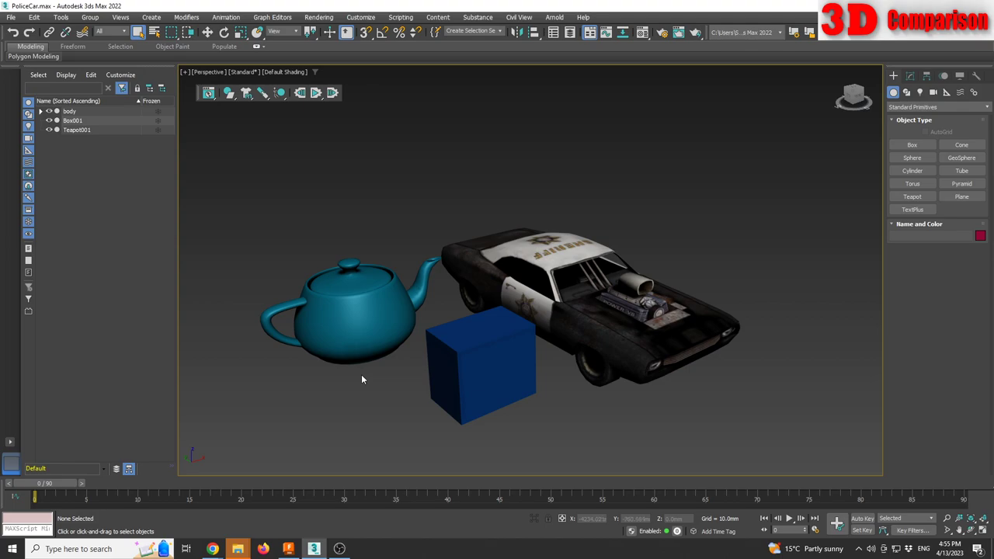
Select Box001, open the Material Editor on the second sample slot, then deselect the box
scroll(388, 351, up, 3)
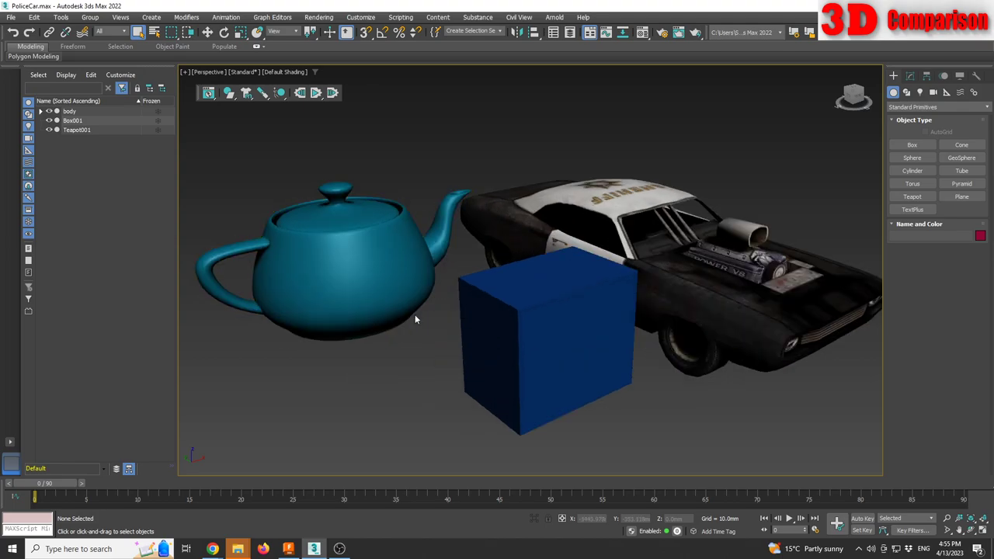
scroll(415, 318, down, 4)
alt+middle_drag(413, 306, 479, 388)
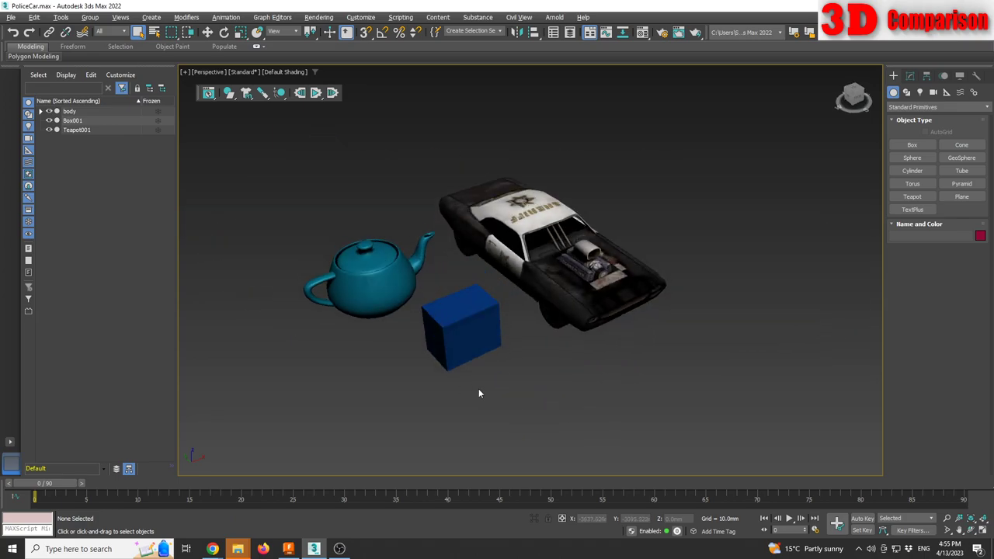
click(469, 328)
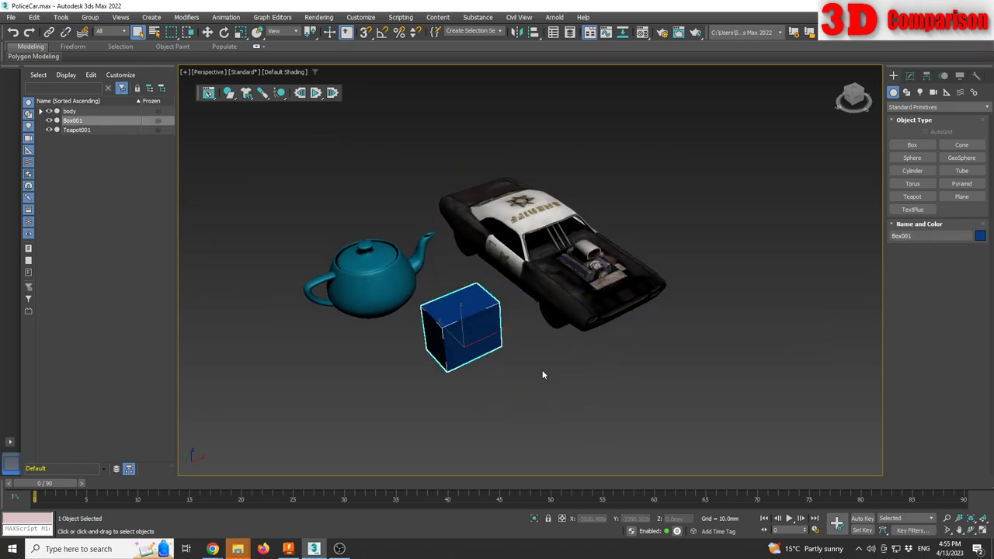
key(m)
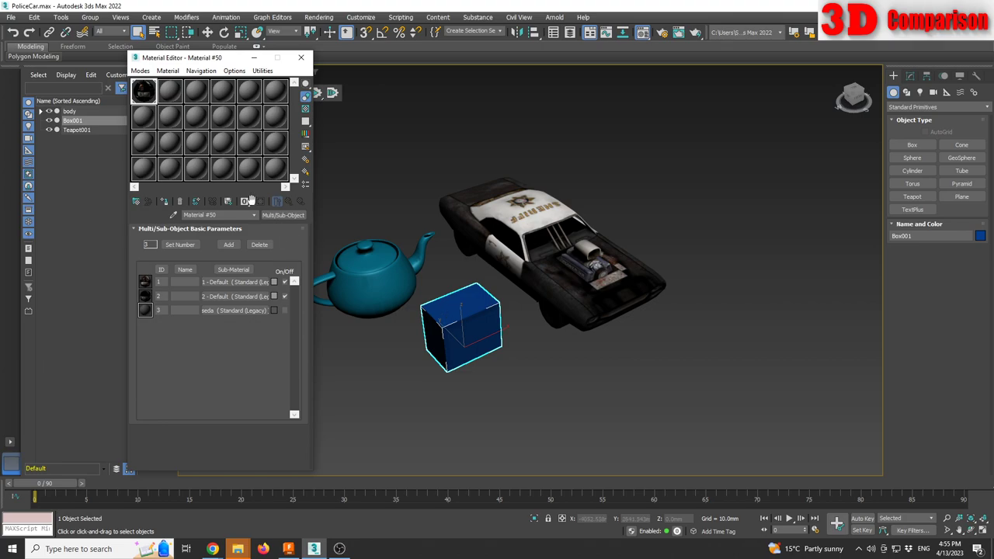
click(175, 93)
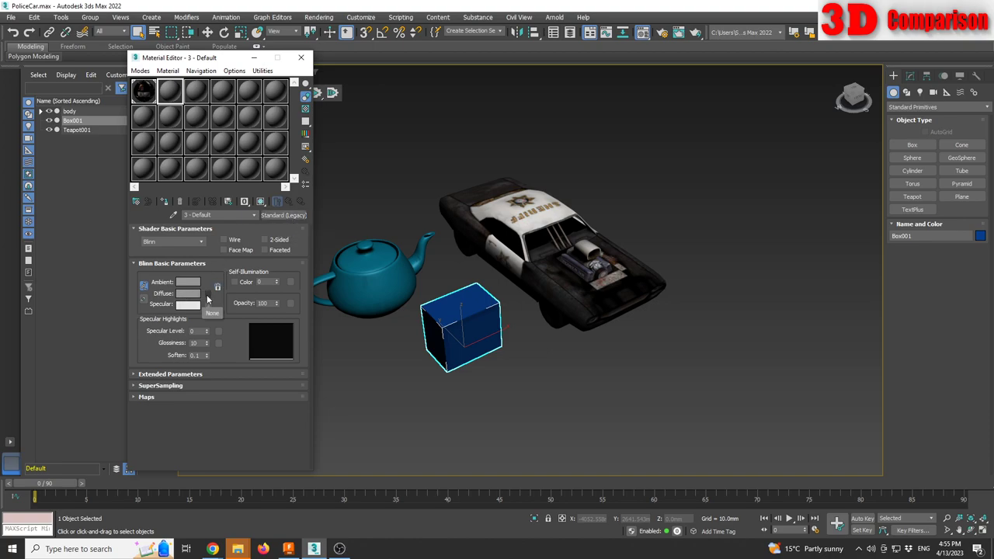
click(366, 444)
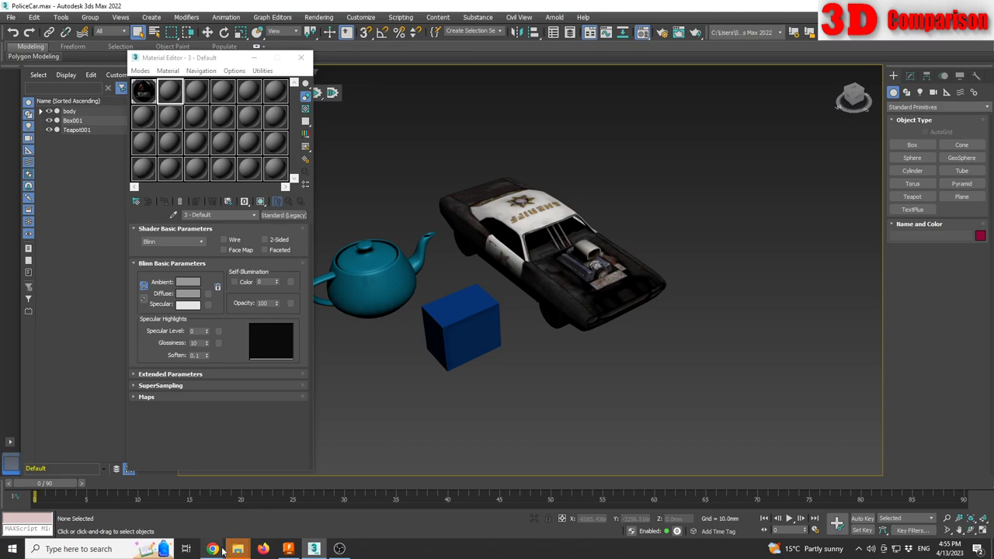
Search Google Images for 'brick texture' in a new Chrome tab
mouse_move(223, 551)
click(203, 528)
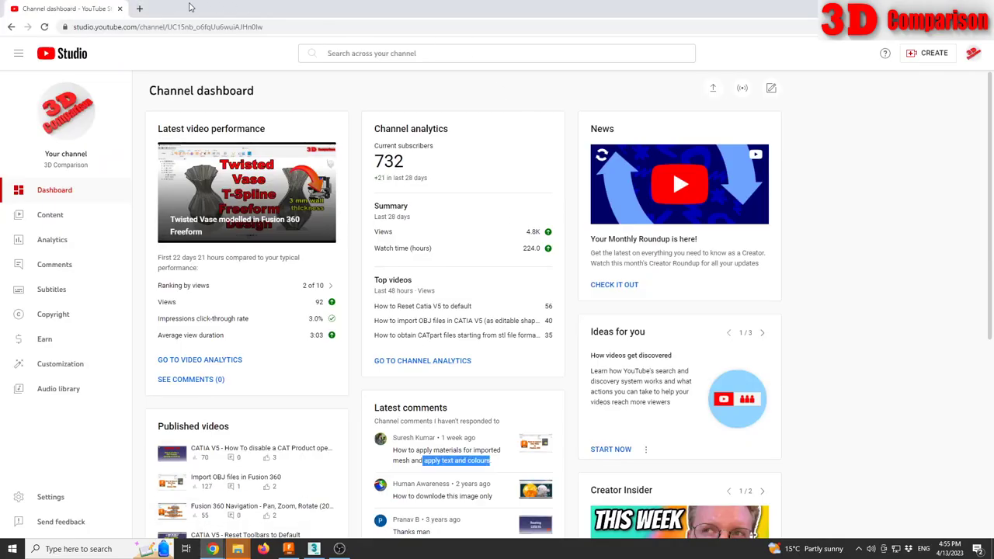
click(140, 9)
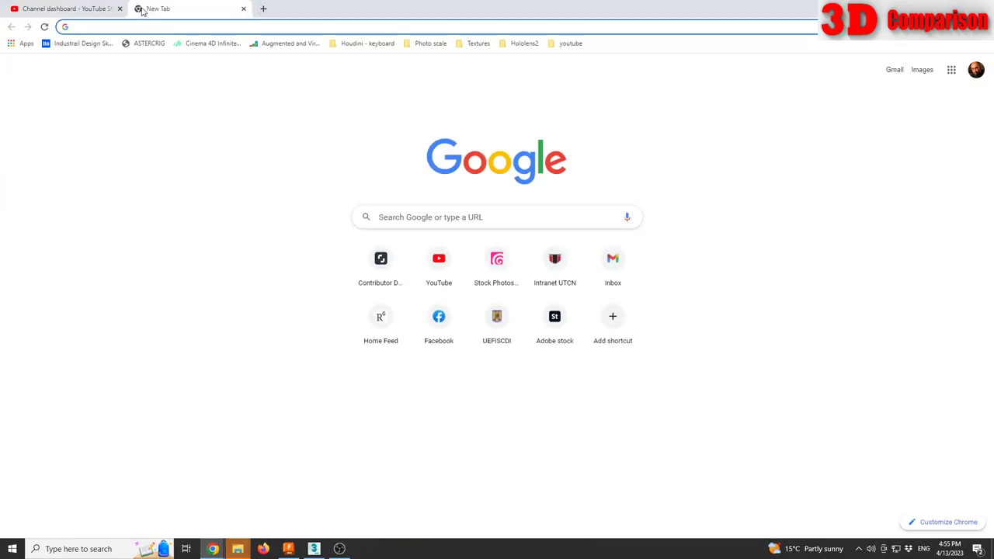
text(brick texture)
key(Return)
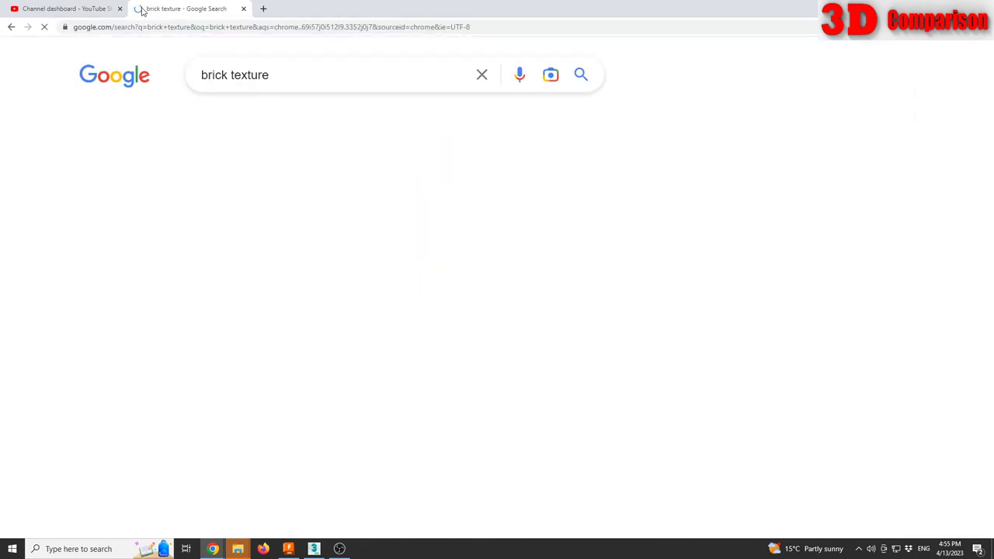
click(164, 124)
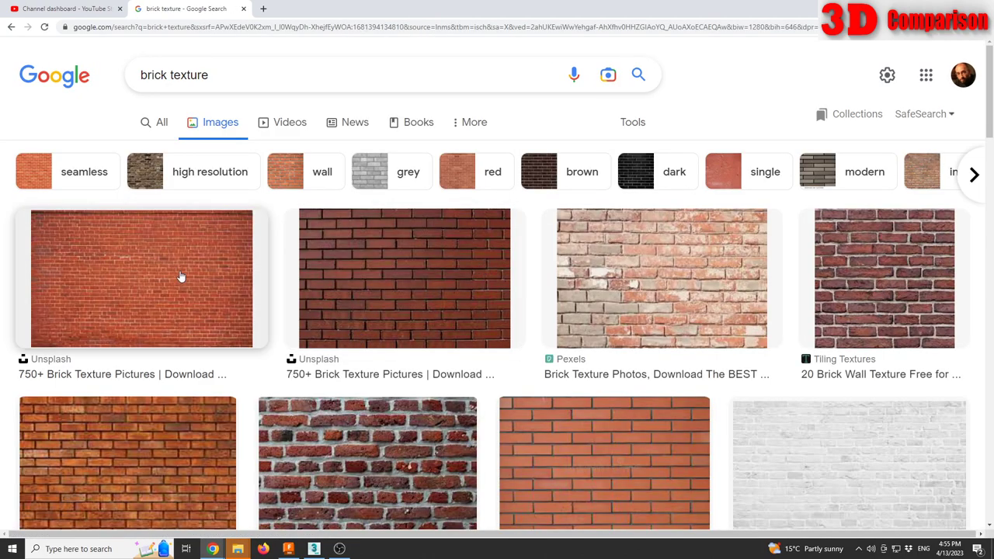
Save the Wikimedia red brick wall texture image to the Desktop
scroll(233, 350, down, 2)
click(403, 372)
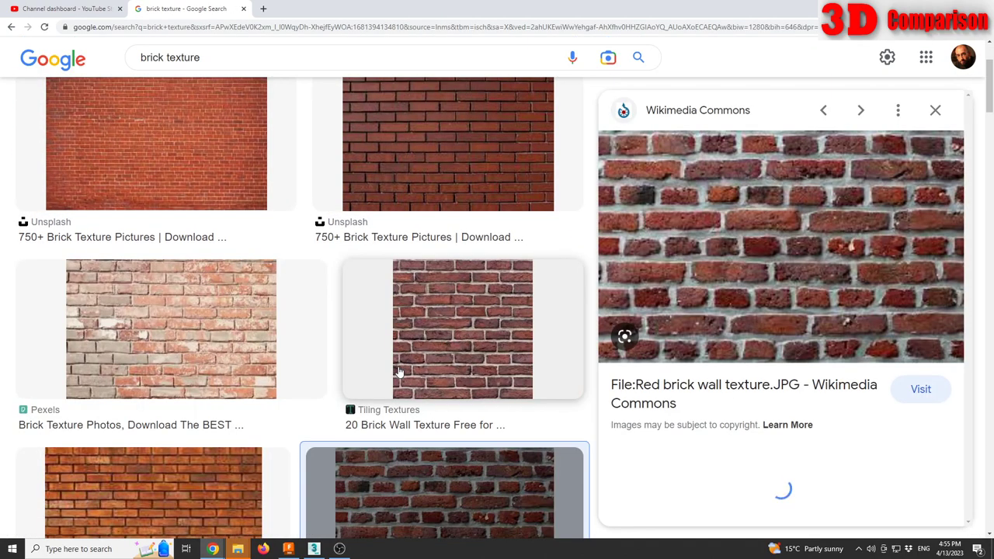
right_click(721, 257)
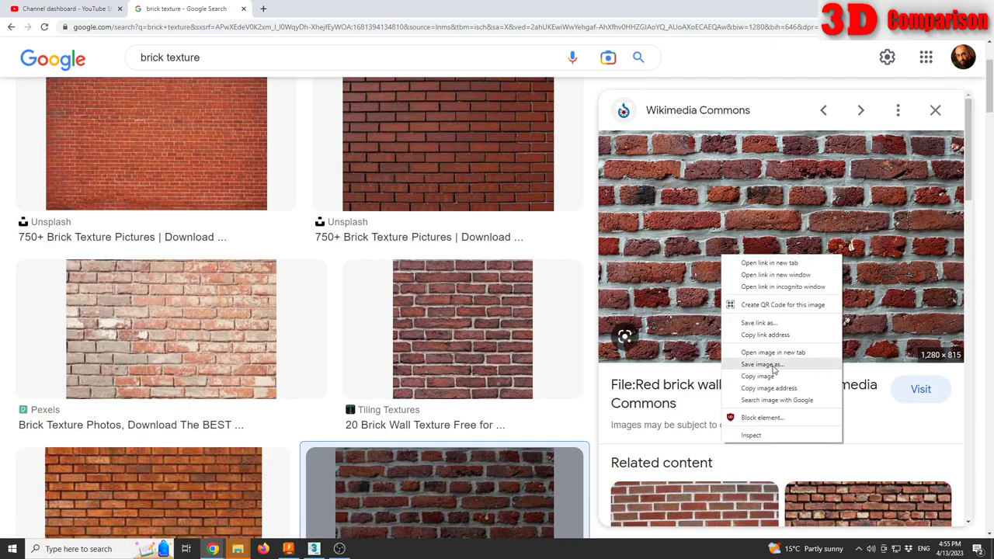
click(773, 369)
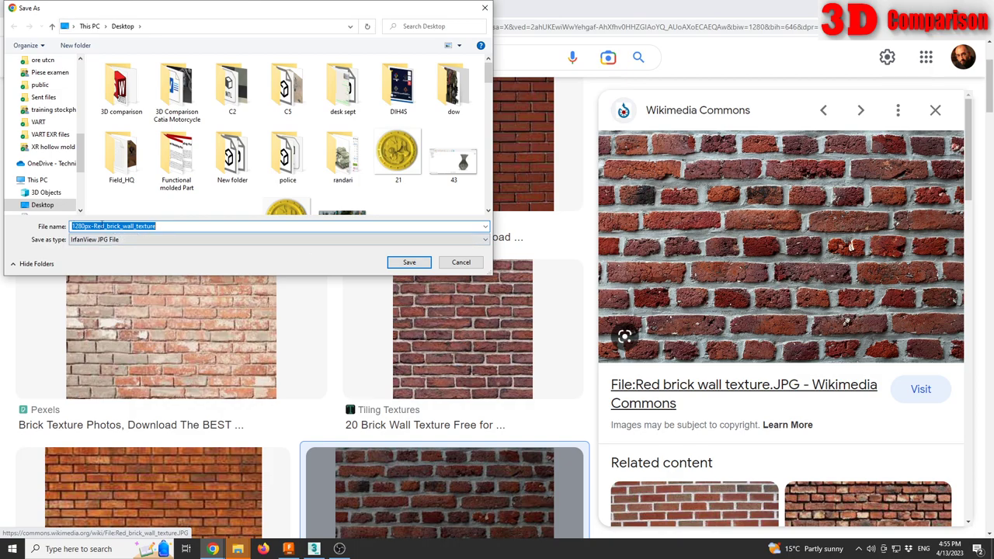
click(410, 262)
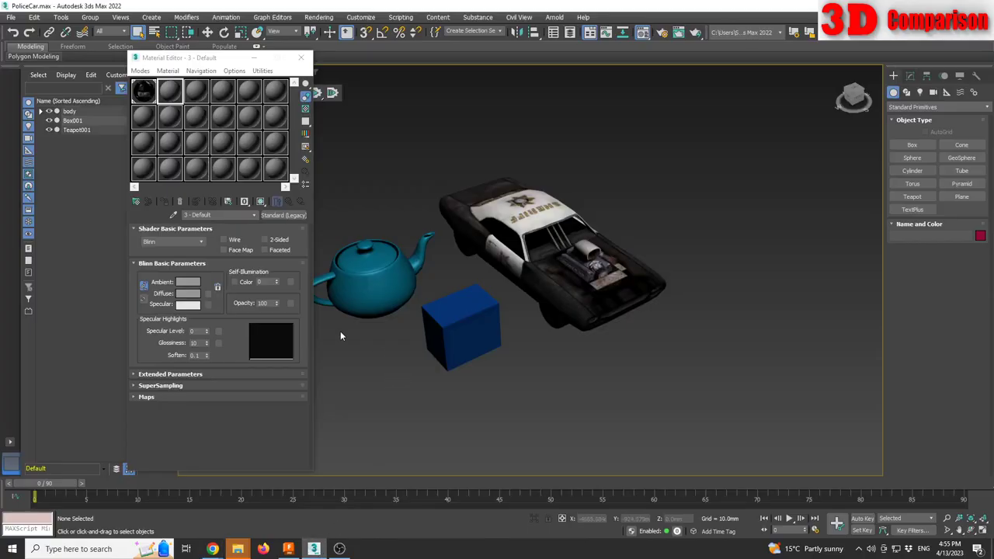
Add a Bitmap map to the material's Diffuse slot
click(207, 304)
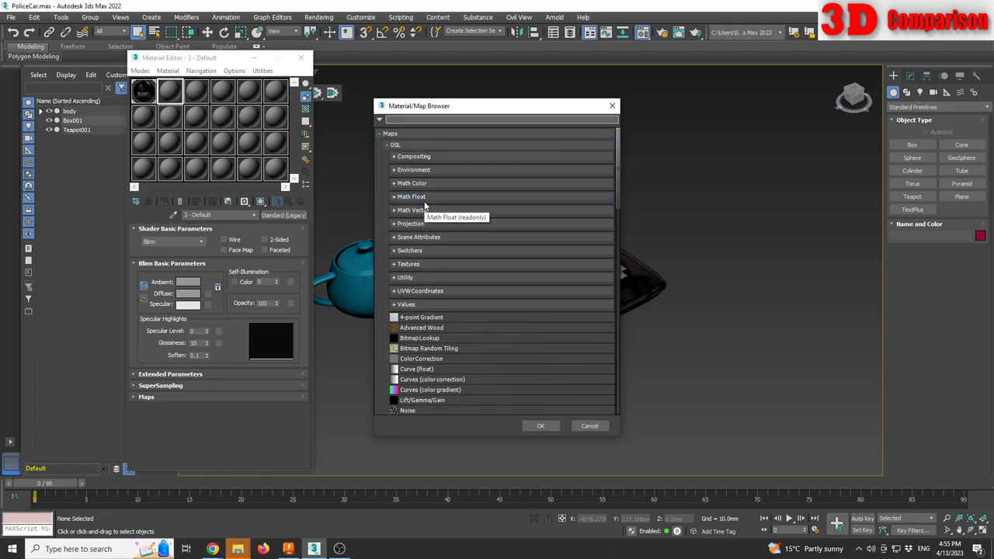
text(bit)
double_click(428, 172)
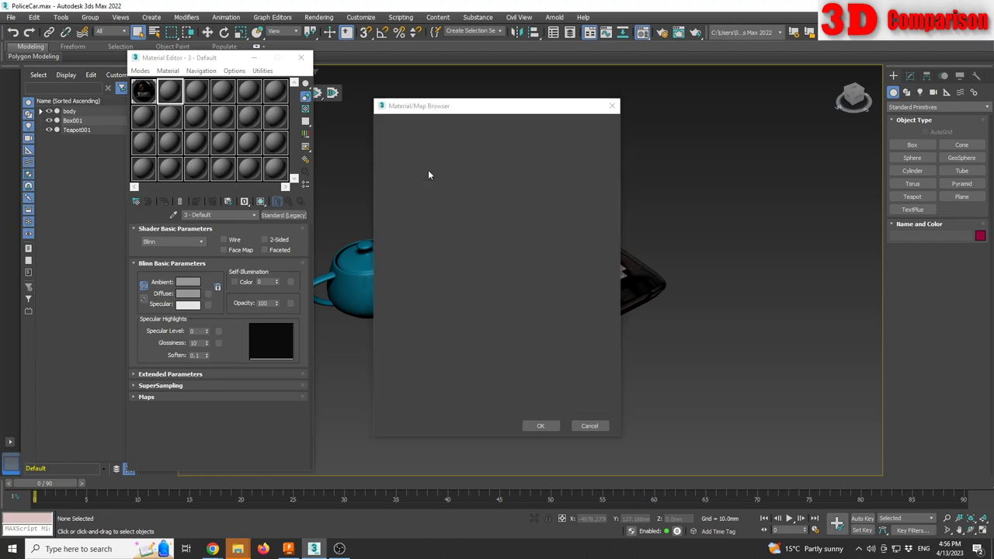
Load 1280px-Red_brick_wall_texture from the Desktop as the bitmap image
click(35, 111)
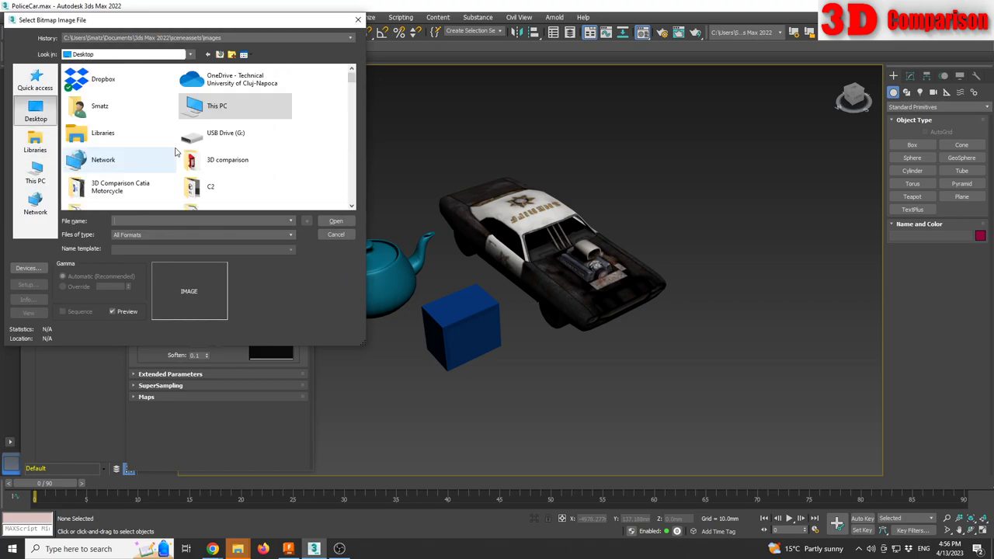
scroll(200, 150, down, 5)
scroll(201, 151, down, 10)
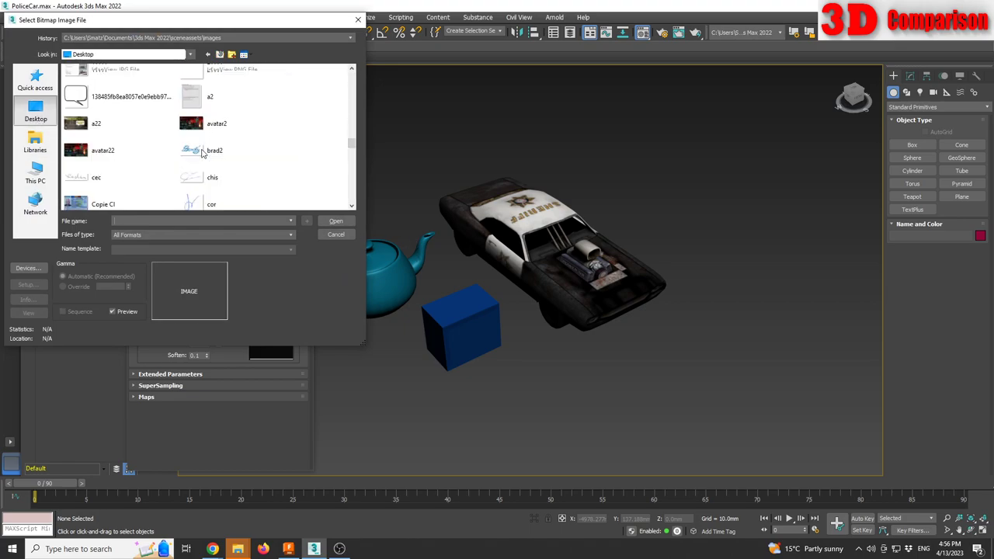
scroll(227, 158, down, 10)
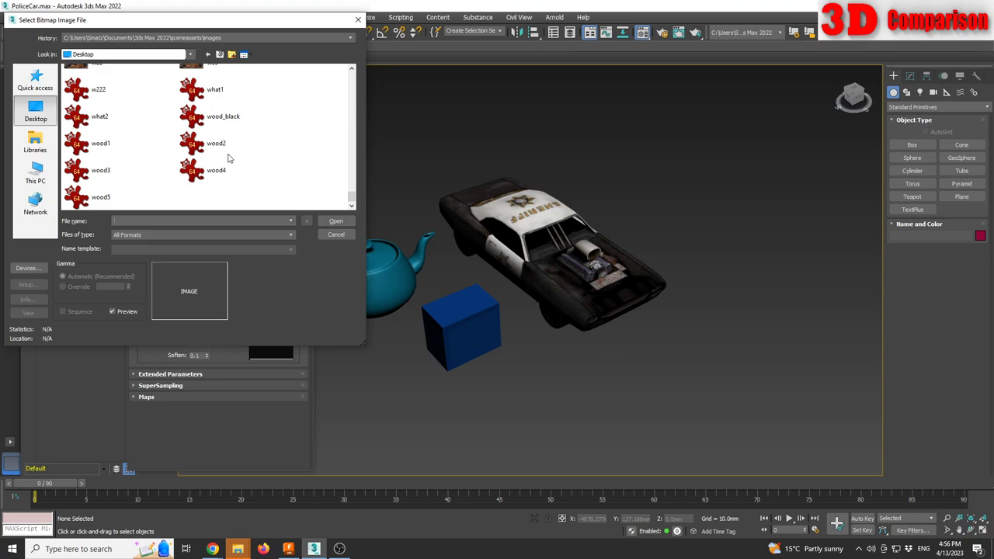
scroll(254, 186, up, 10)
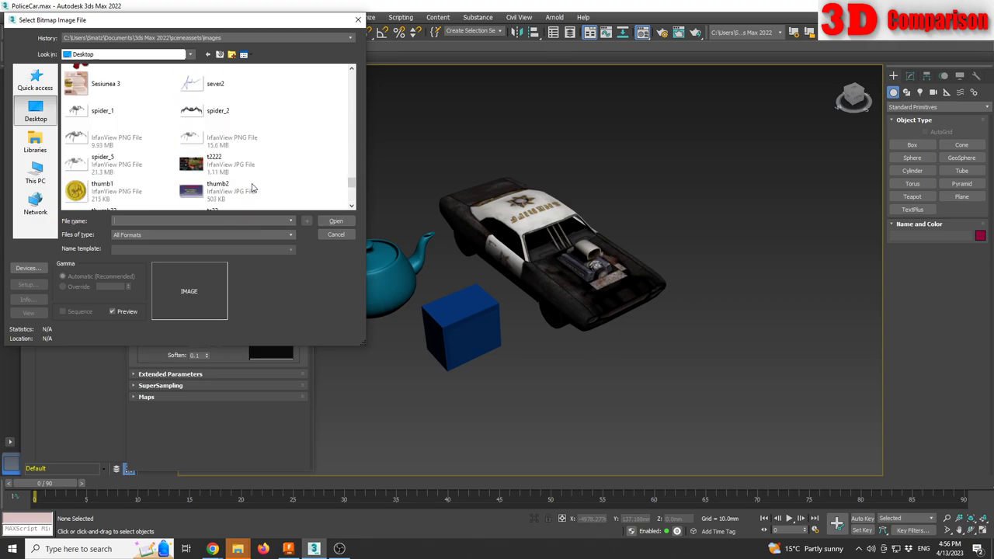
scroll(268, 183, up, 10)
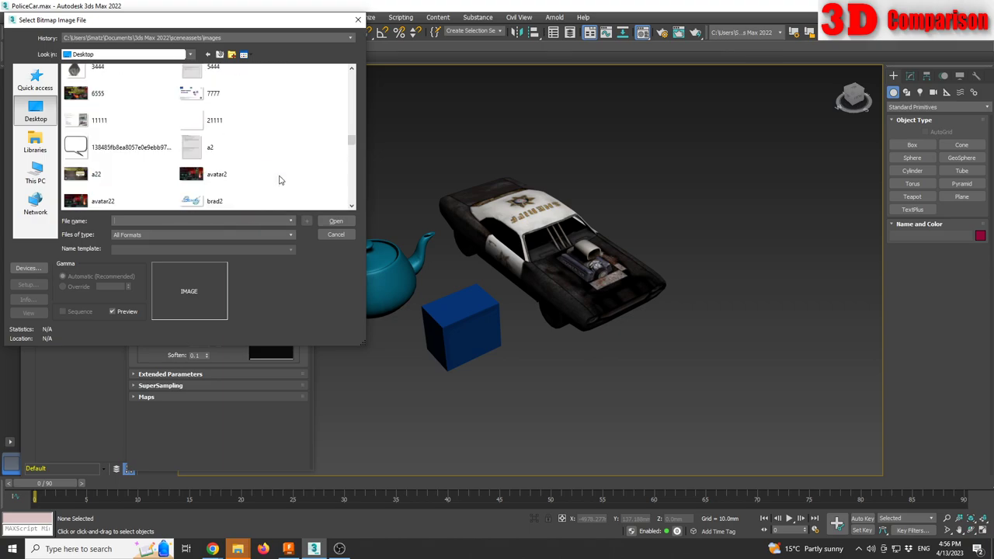
scroll(280, 180, up, 10)
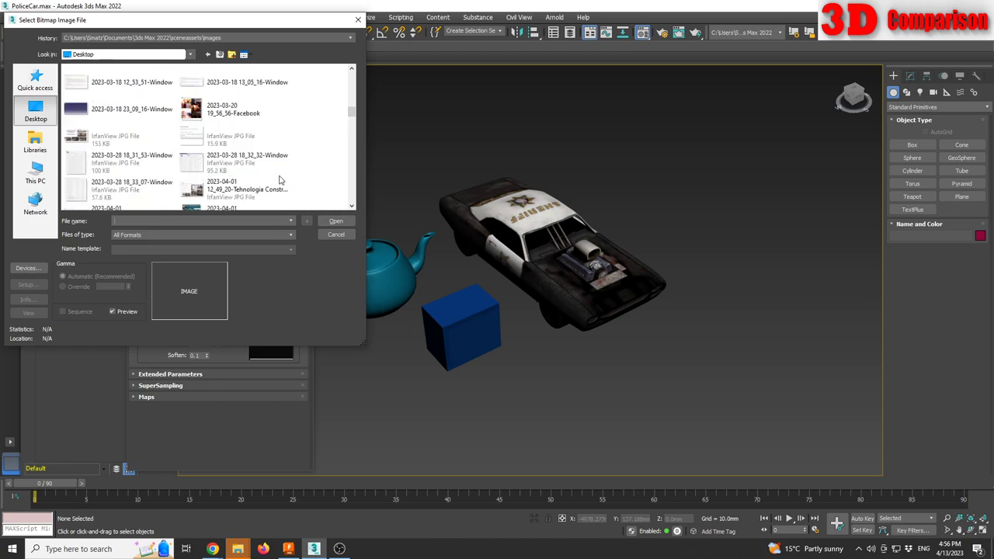
scroll(286, 156, up, 10)
scroll(285, 156, down, 10)
click(239, 159)
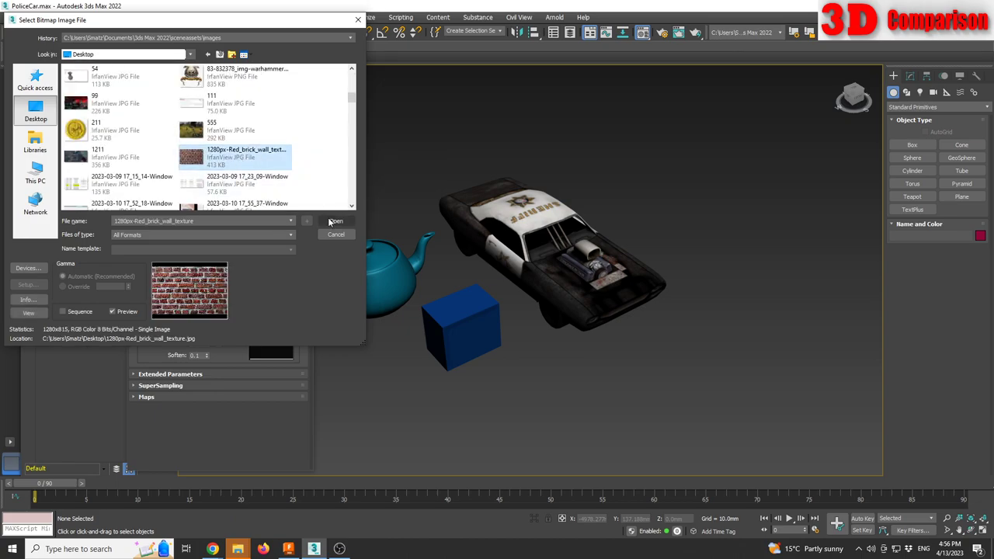
click(334, 221)
Assign the brick material to the box and show its texture in the viewport
click(462, 326)
click(164, 201)
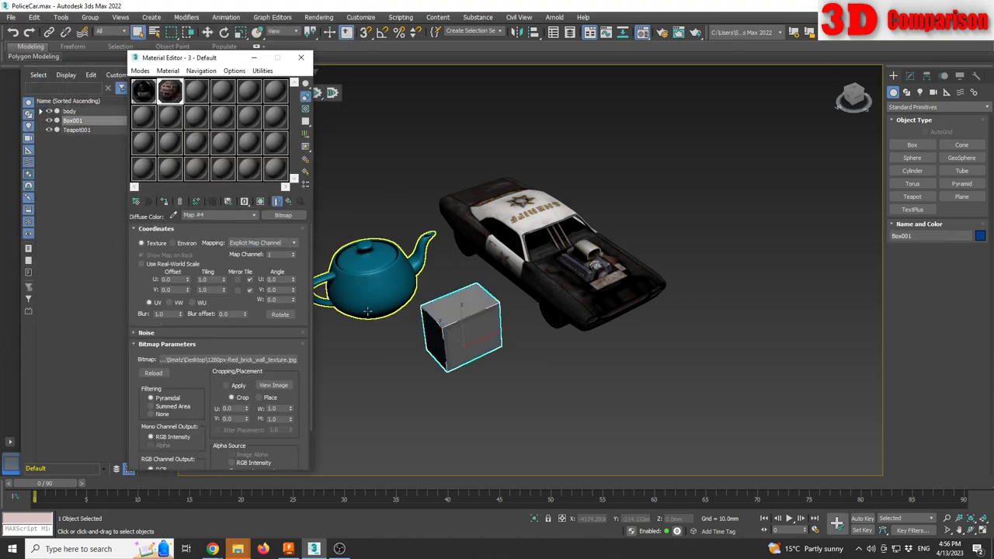
alt+middle_drag(458, 388, 466, 353)
scroll(466, 354, up, 3)
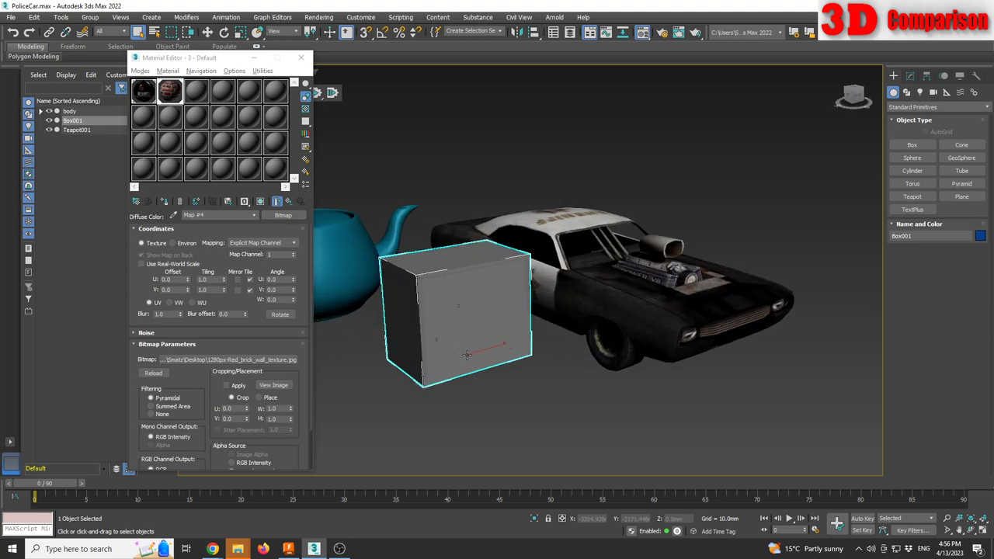
click(260, 202)
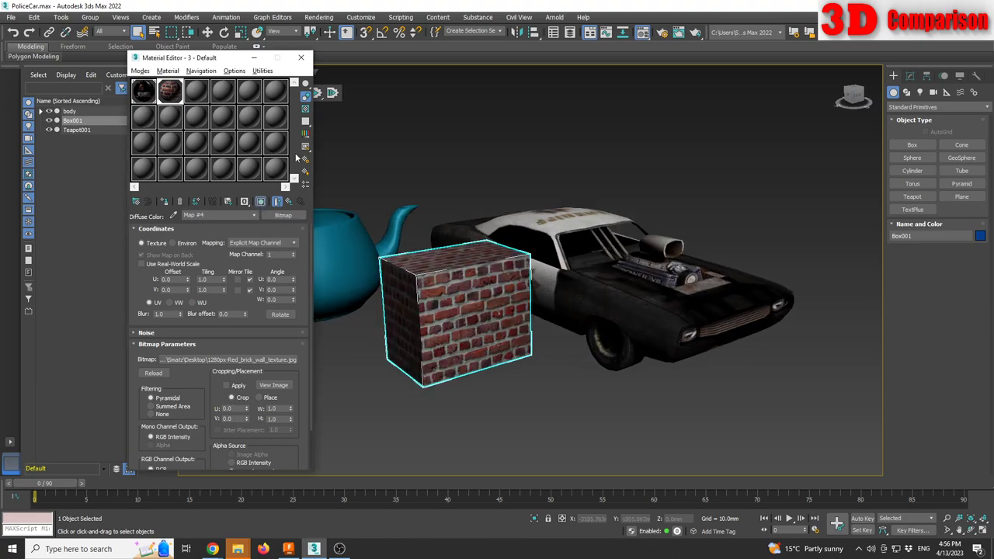
click(301, 60)
Add a UVW Map modifier to the brick box
click(503, 376)
mouse_move(503, 376)
alt+middle_down()
mouse_move(489, 334)
mouse_move(490, 365)
alt+middle_up()
click(429, 289)
key(z)
alt+middle_drag(429, 288, 522, 261)
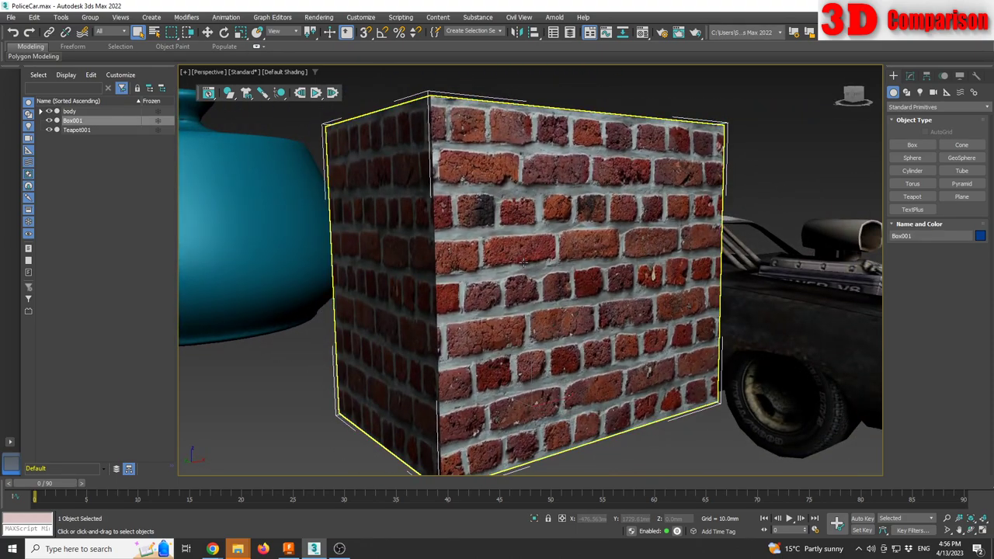
scroll(524, 263, down, 3)
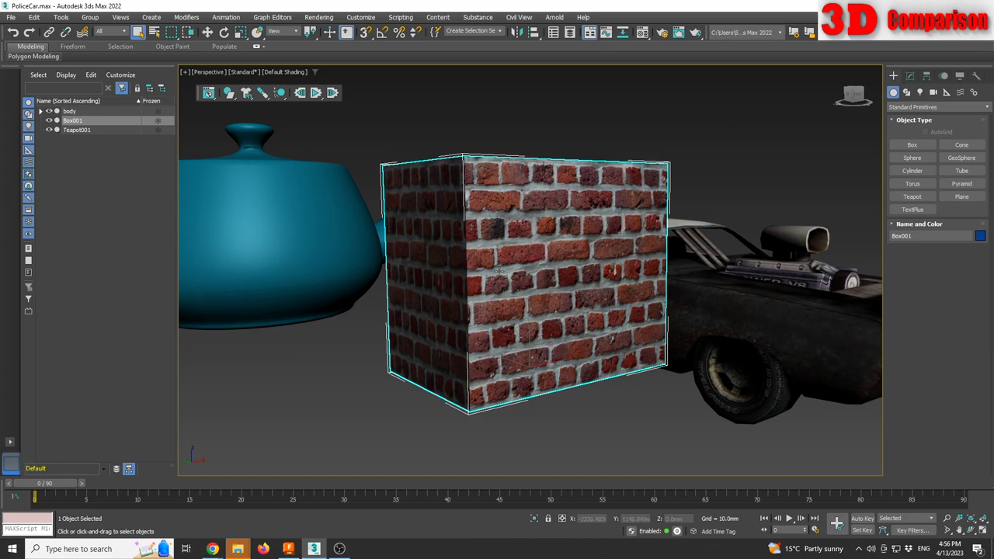
alt+middle_drag(518, 264, 518, 305)
click(911, 76)
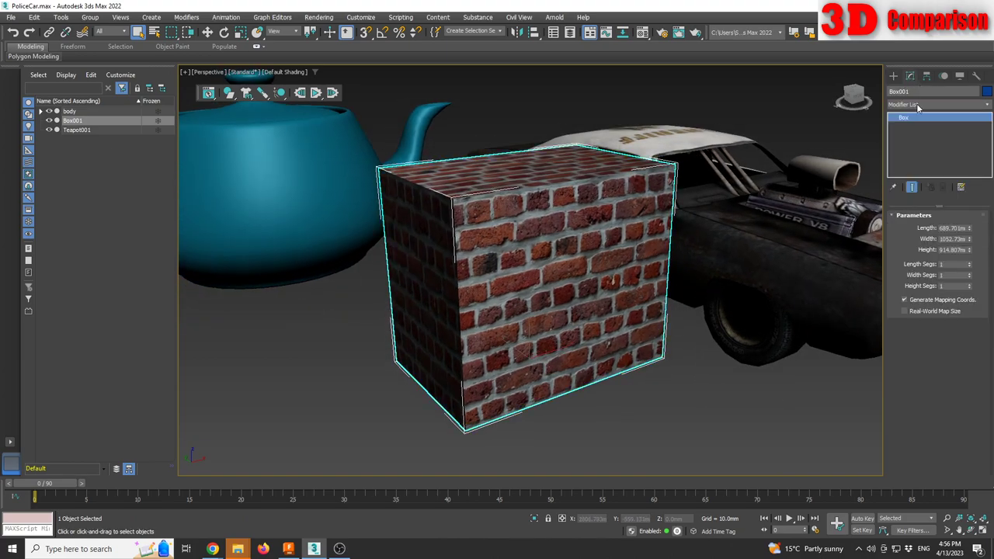
click(917, 103)
text(uv)
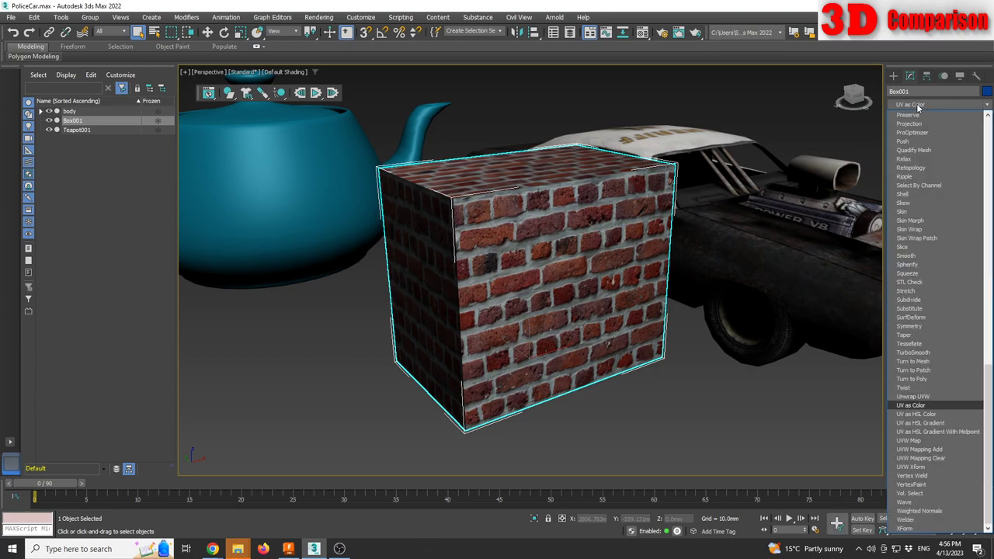
click(904, 441)
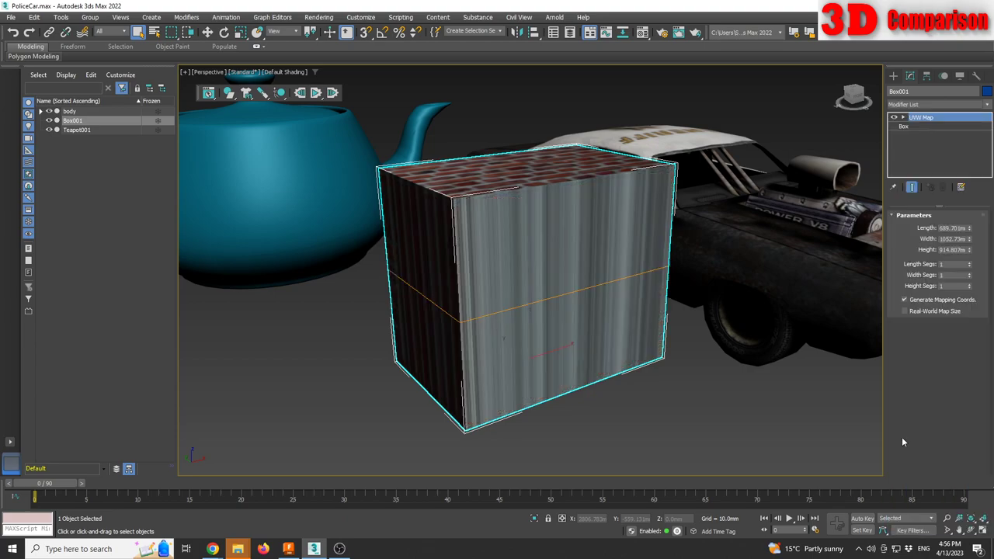
Set the teapot's texture mapping to Automatic projection with Medium density
click(929, 275)
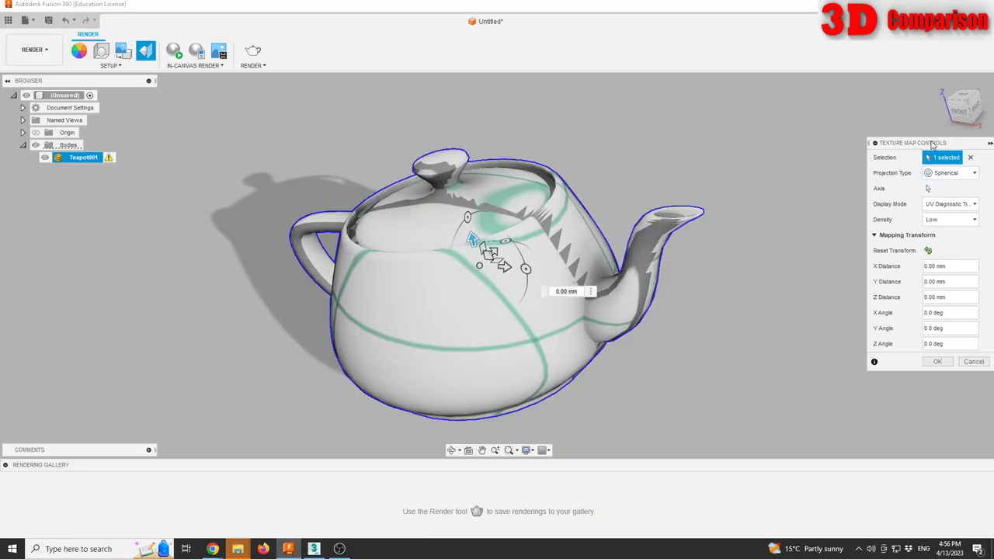
click(965, 176)
click(959, 189)
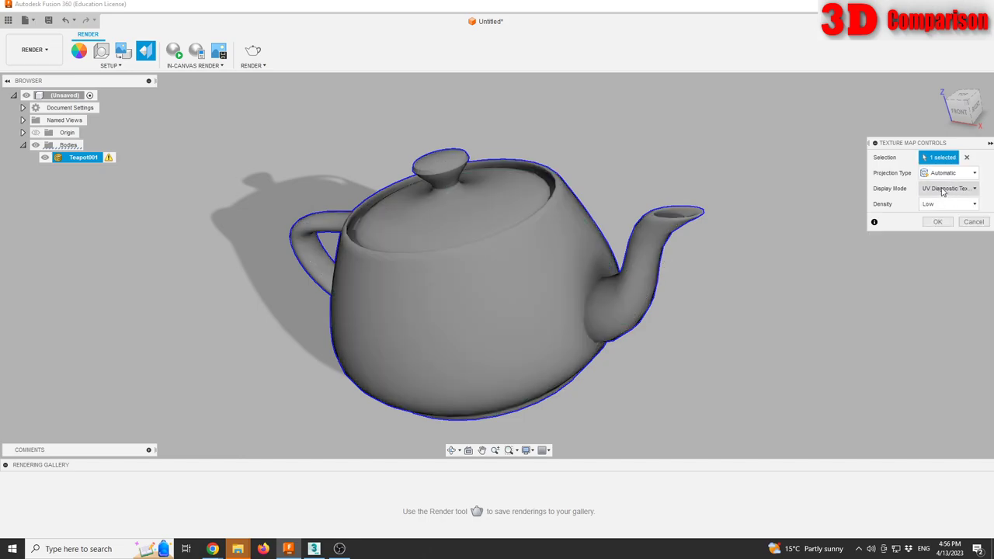
click(940, 205)
click(939, 231)
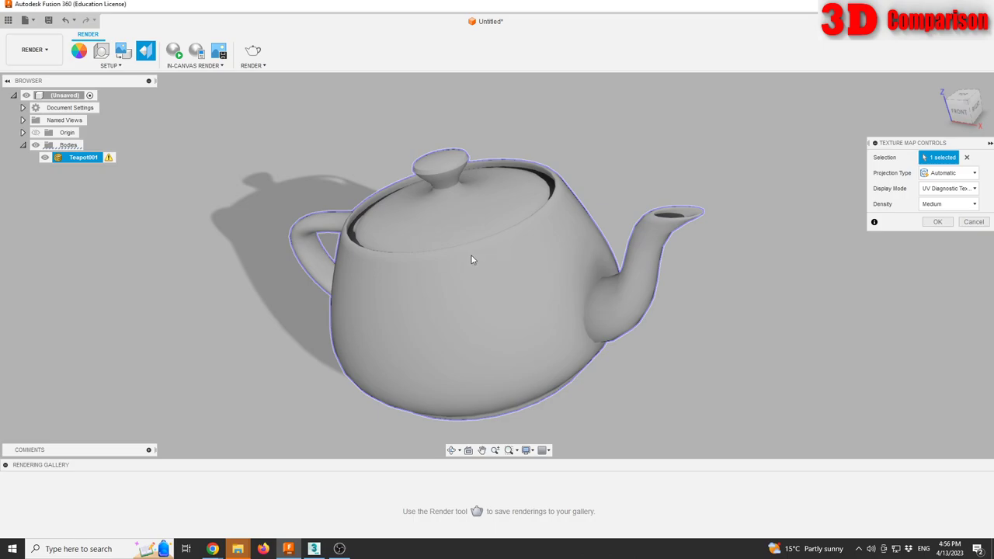
Enlarge the bricks by scaling up the box's UVW Map gizmo
click(315, 549)
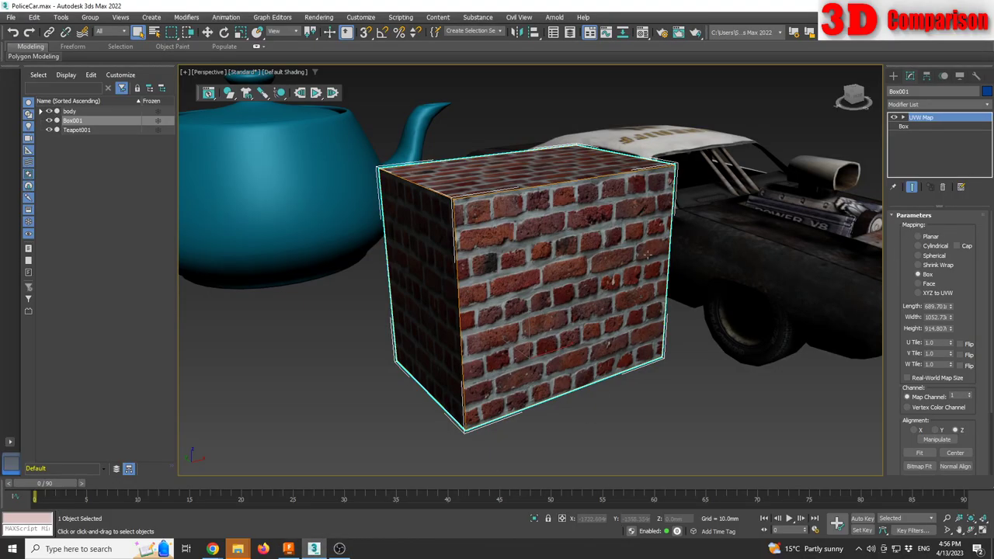
alt+middle_drag(609, 281, 657, 265)
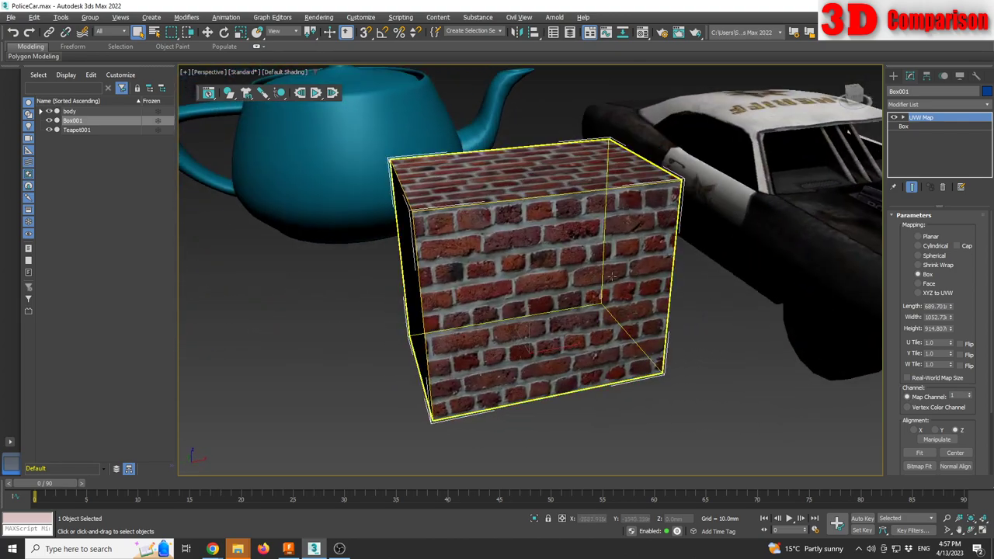
click(903, 118)
click(924, 127)
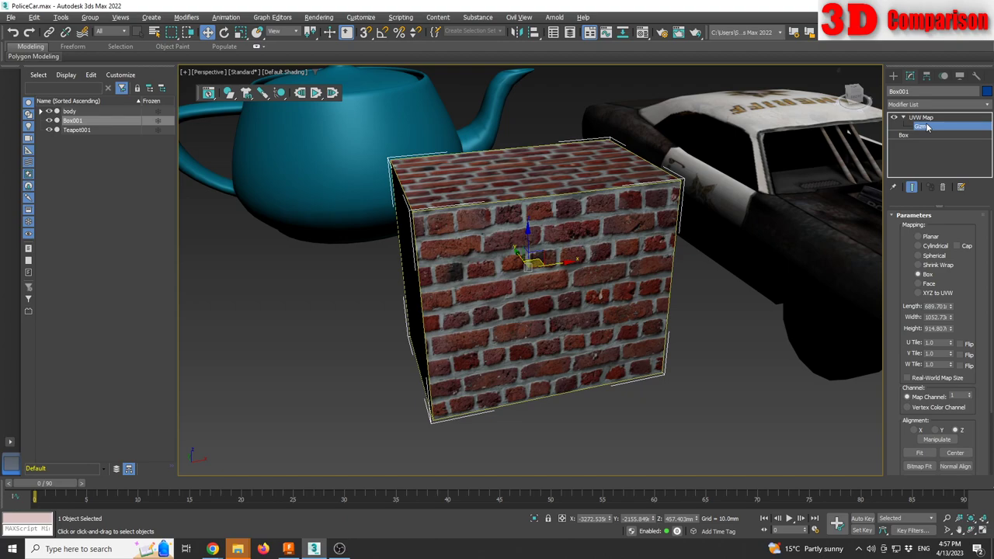
key(r)
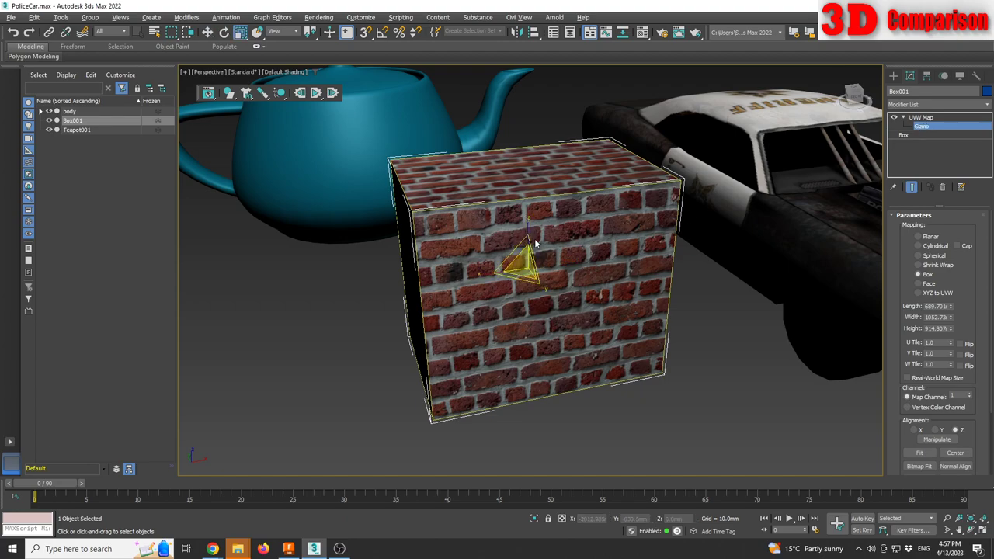
drag(518, 265, 556, 281)
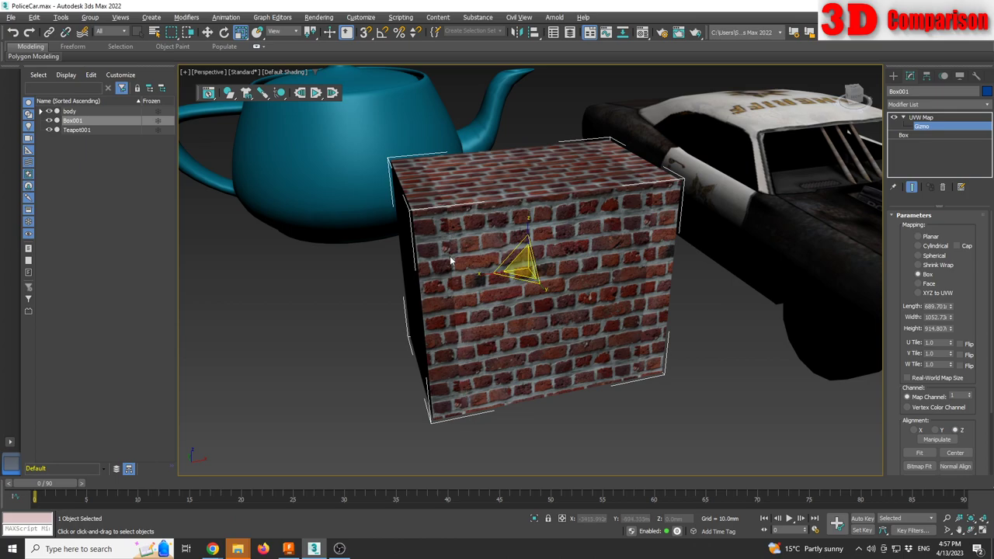
drag(532, 258, 536, 246)
alt+middle_drag(643, 301, 584, 270)
Move the brick texture lower on the box and tilt it diagonally
key(w)
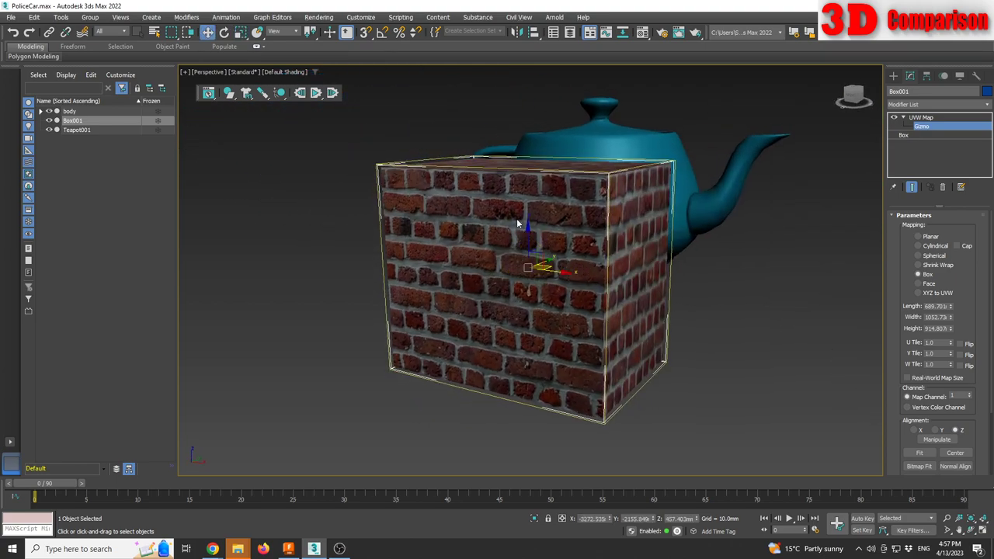
drag(526, 231, 553, 268)
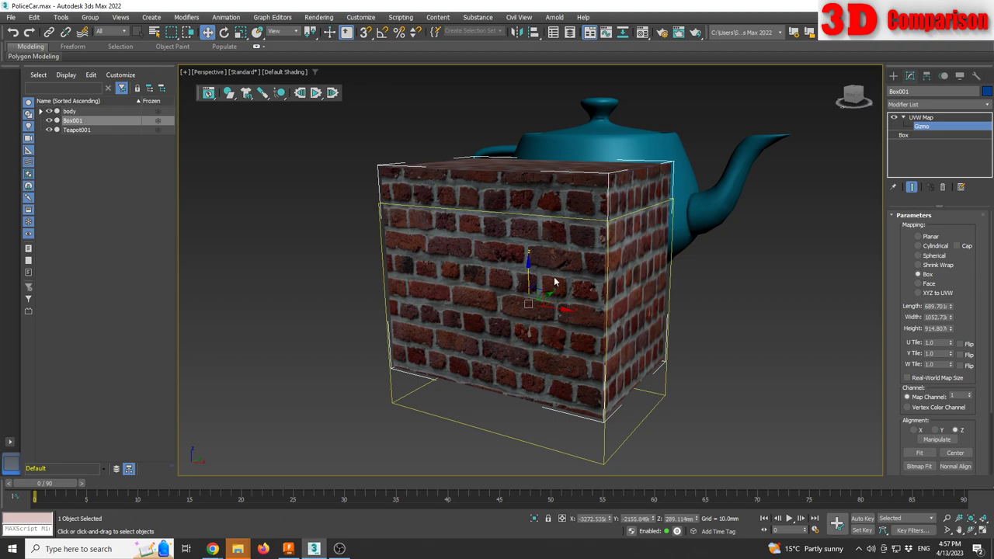
key(e)
drag(546, 275, 513, 171)
Convert the brick box to an Editable Poly and select its front face
click(893, 75)
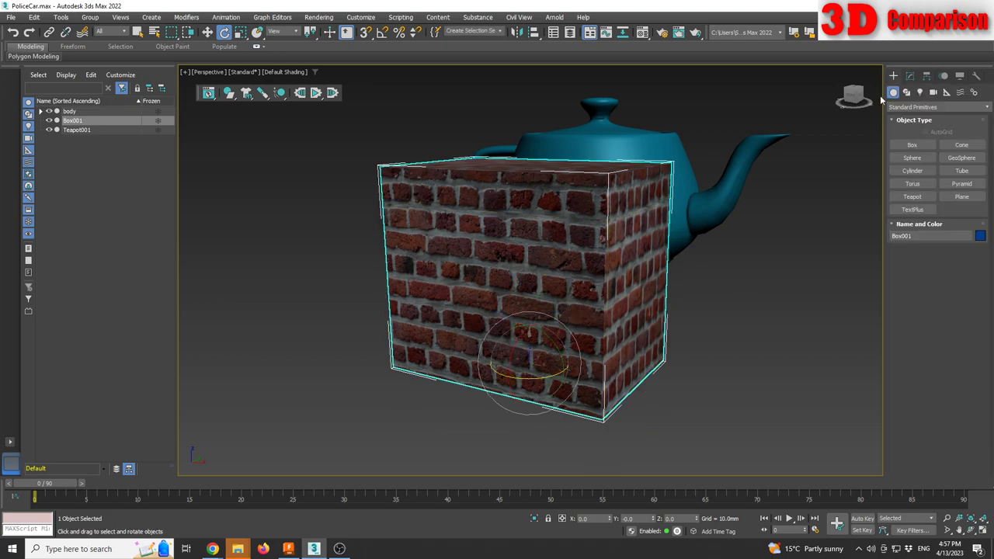
right_click(625, 296)
mouse_move(645, 407)
click(747, 409)
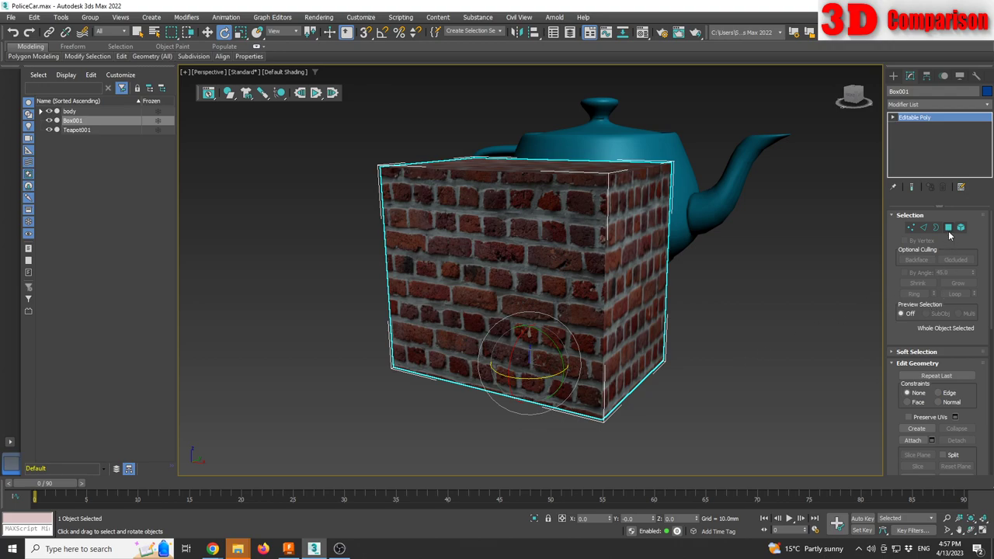
click(948, 227)
click(551, 274)
click(742, 338)
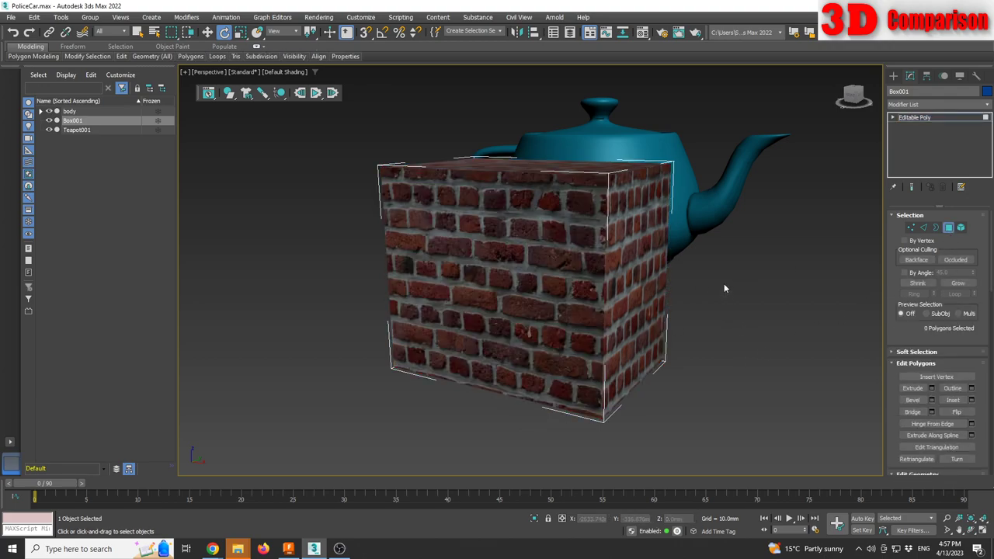
alt+middle_drag(720, 282, 579, 263)
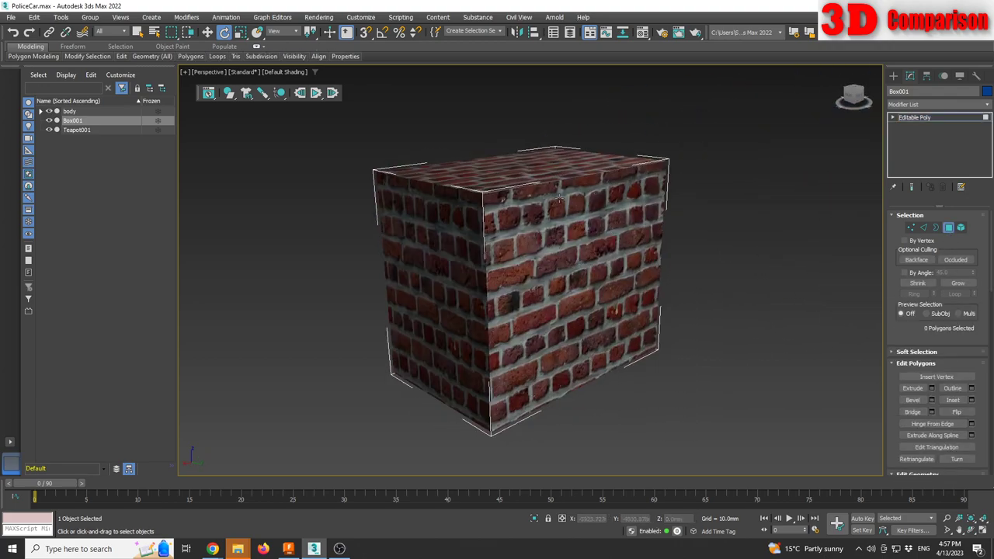
click(577, 237)
Assign the front face a new material using the red brick bitmap as diffuse
key(m)
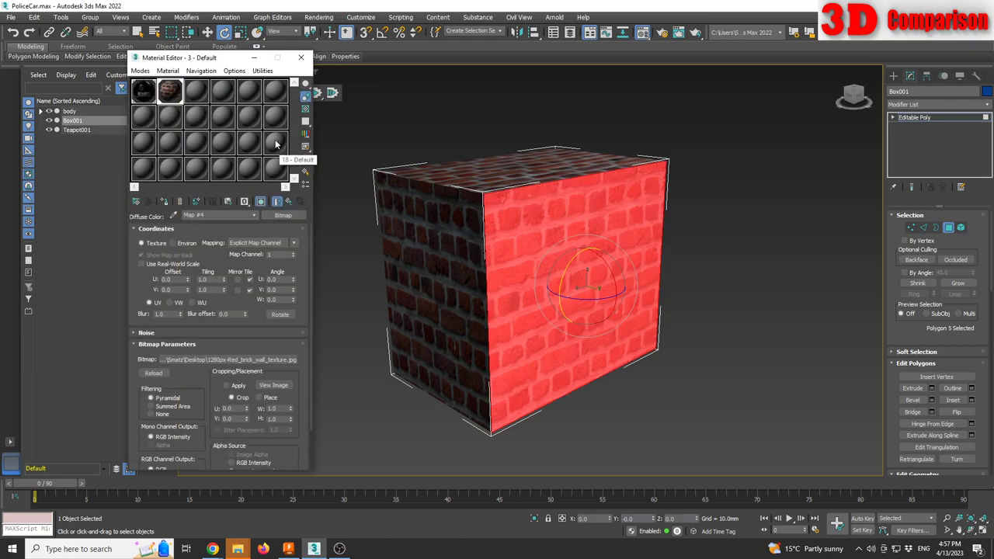
click(207, 295)
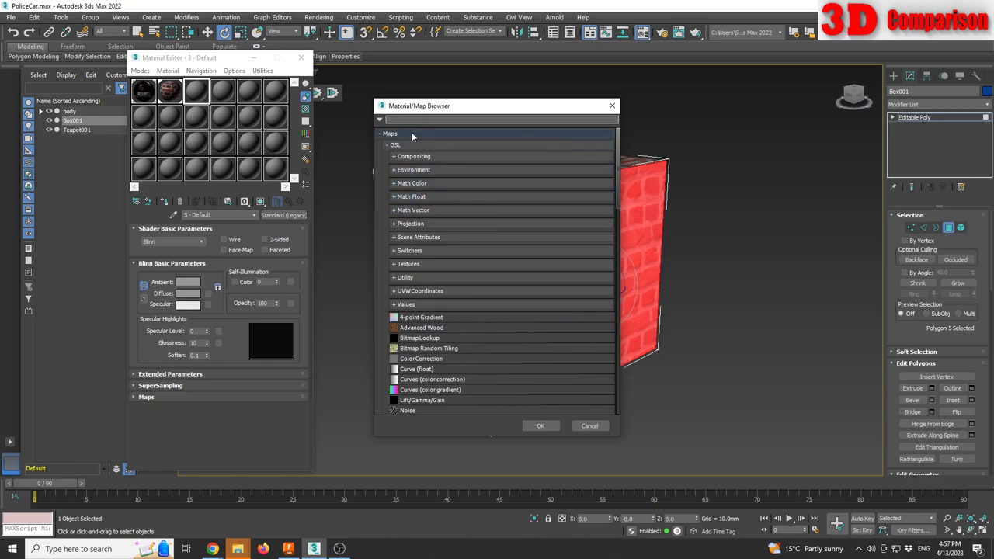
text(bit)
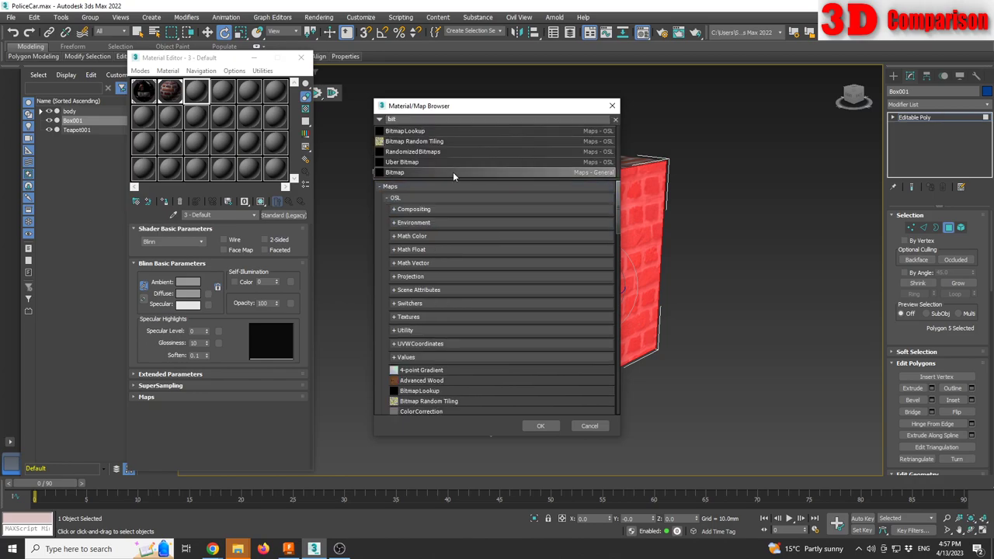
double_click(452, 172)
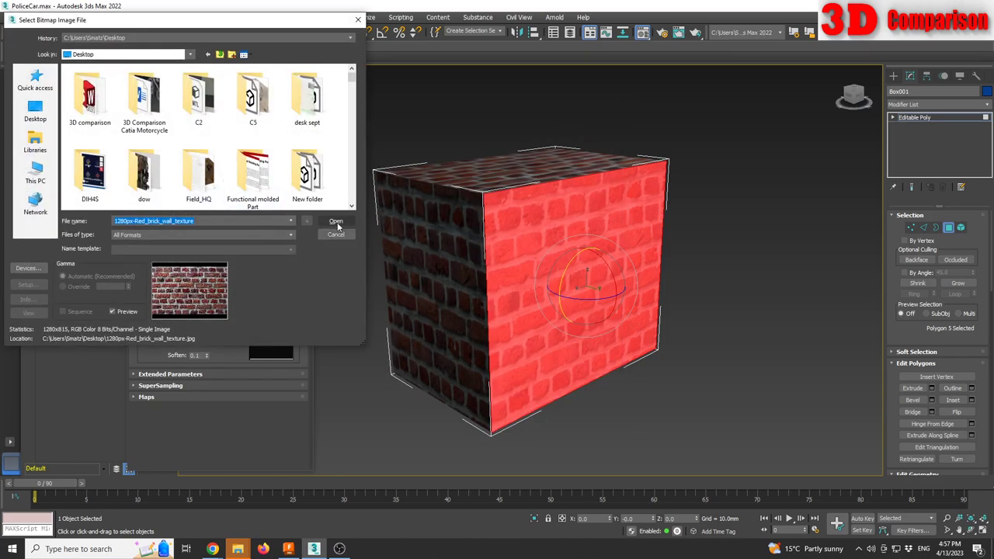
click(335, 222)
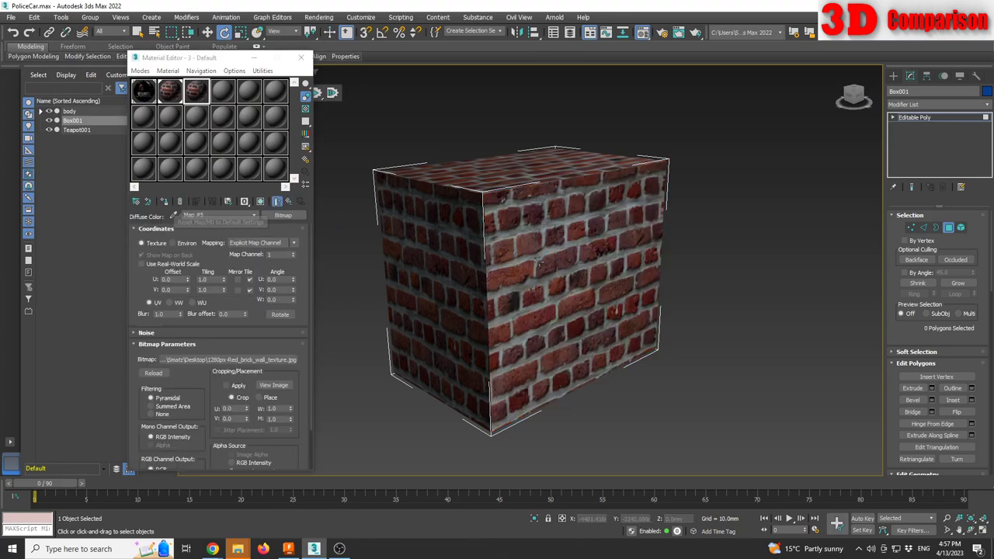
click(163, 201)
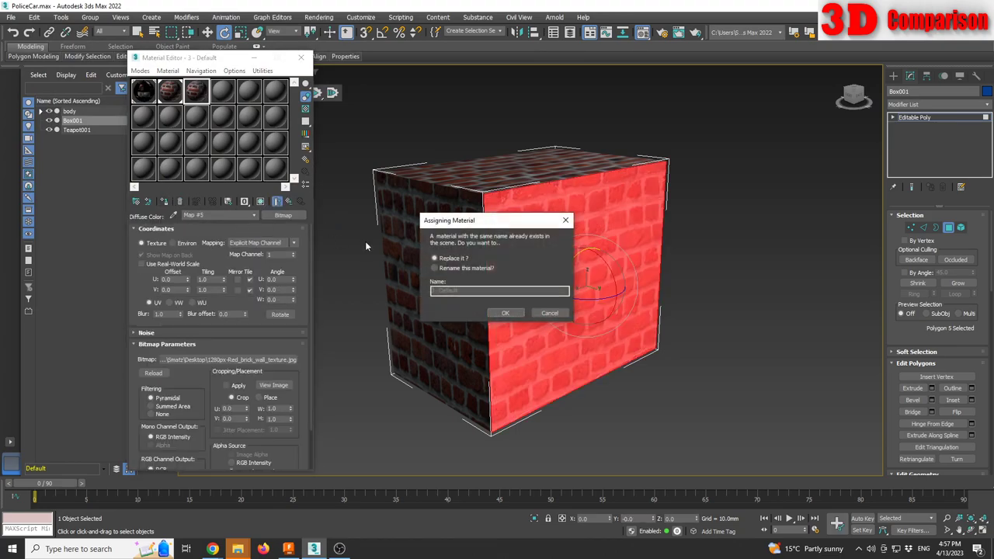
Name the face's material '3 - Default 2' and show its texture in the viewport
click(473, 269)
click(473, 291)
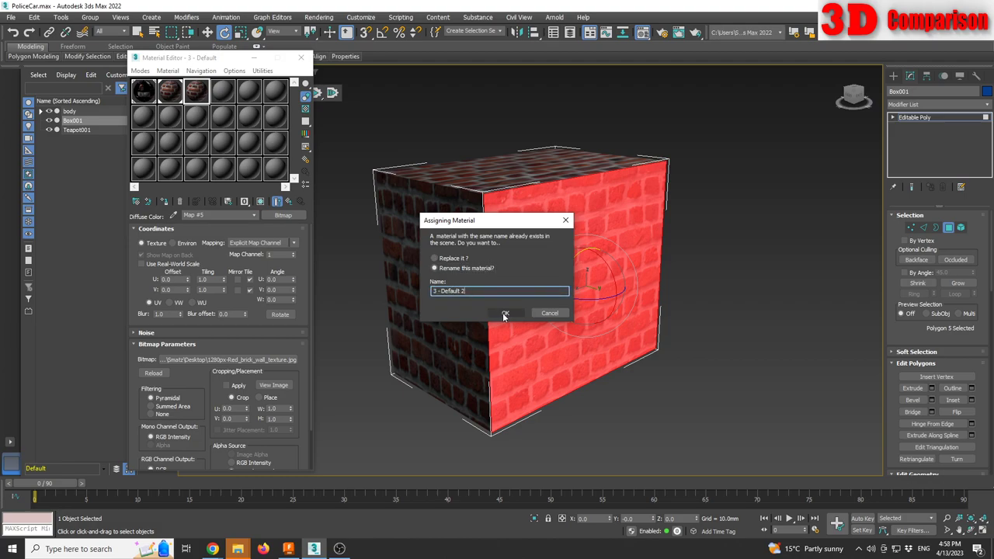
click(505, 314)
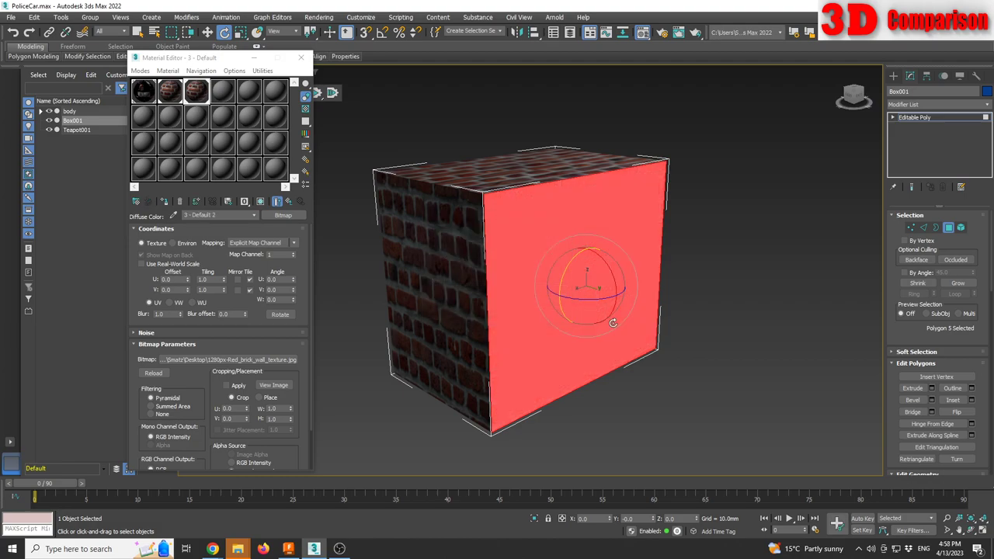
click(261, 201)
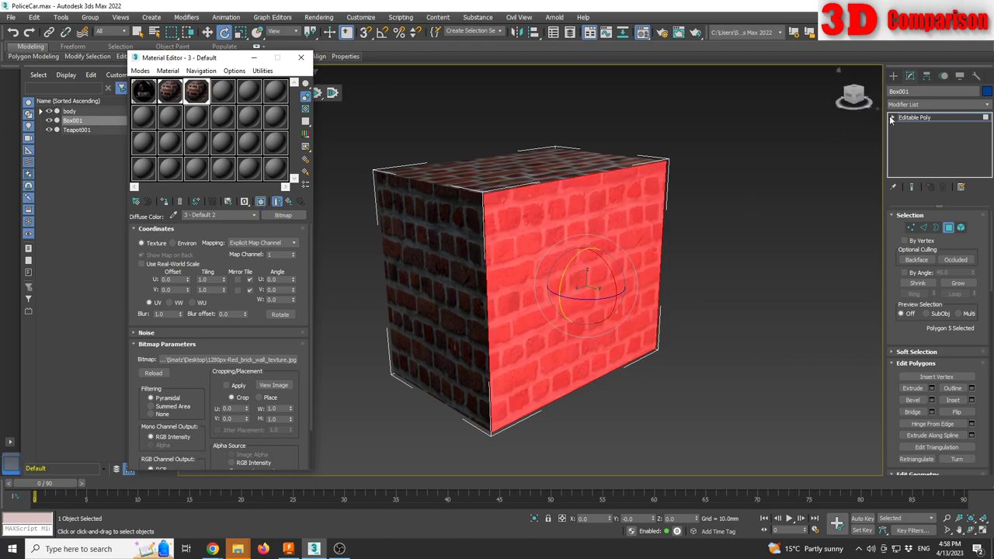
click(892, 117)
Add a Box-type UVW Map modifier to the front face
click(923, 104)
key(u)
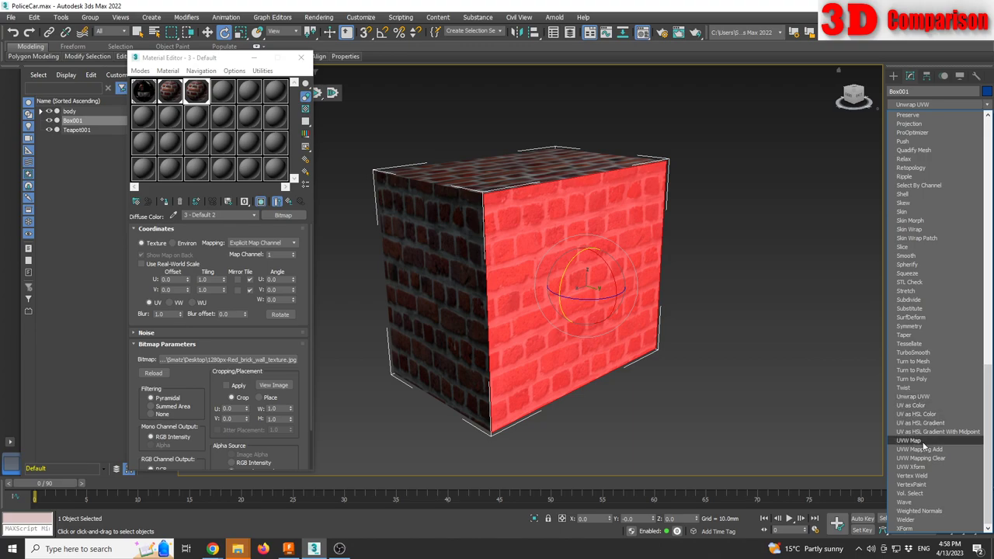
click(909, 441)
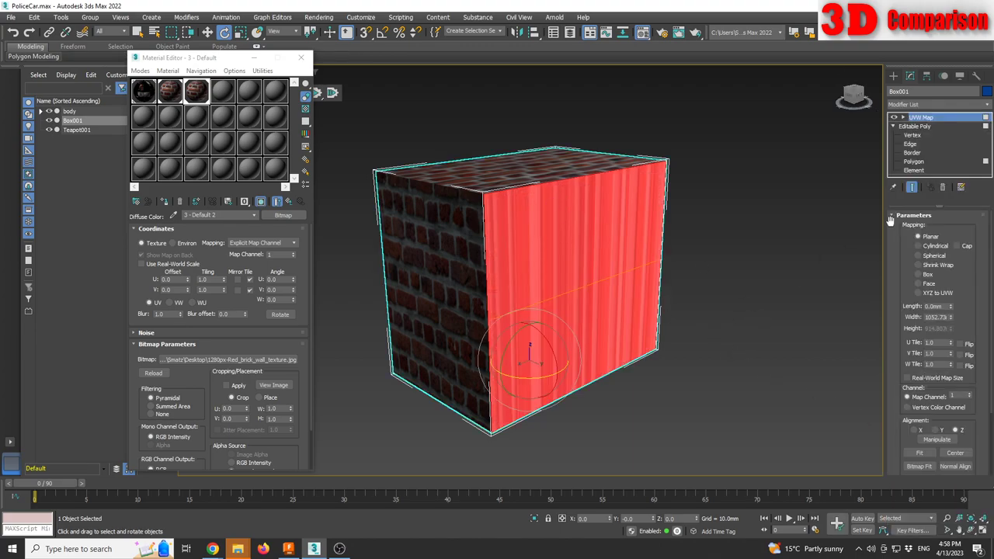
click(918, 274)
alt+middle_drag(716, 289, 629, 295)
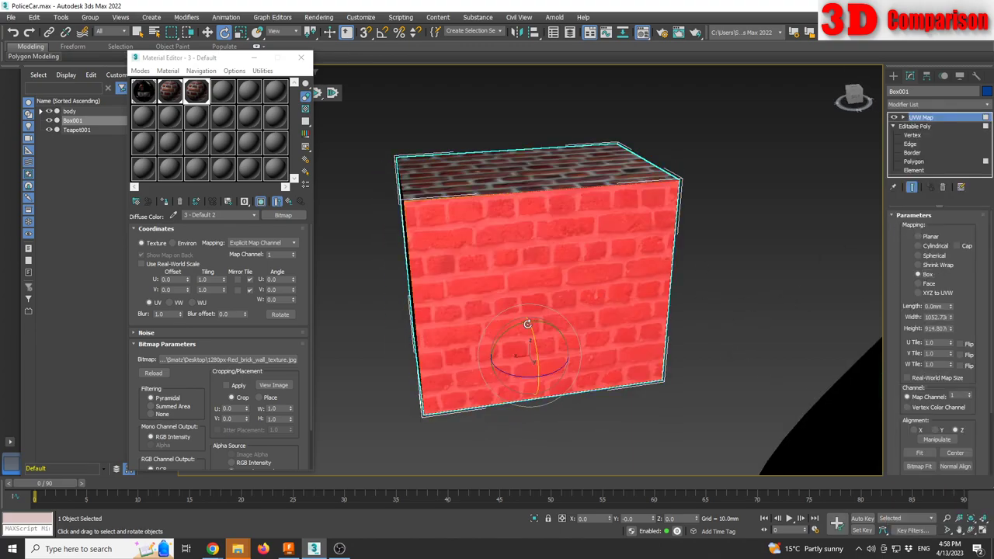
Rotate the mapping gizmo about 39° and scale it down for smaller diagonal bricks
click(904, 118)
click(922, 126)
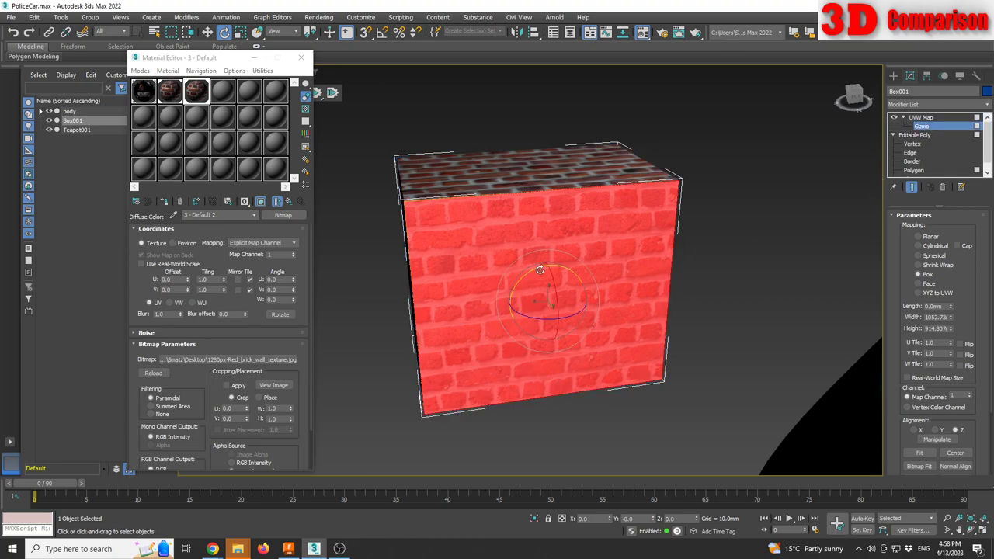
drag(538, 269, 503, 287)
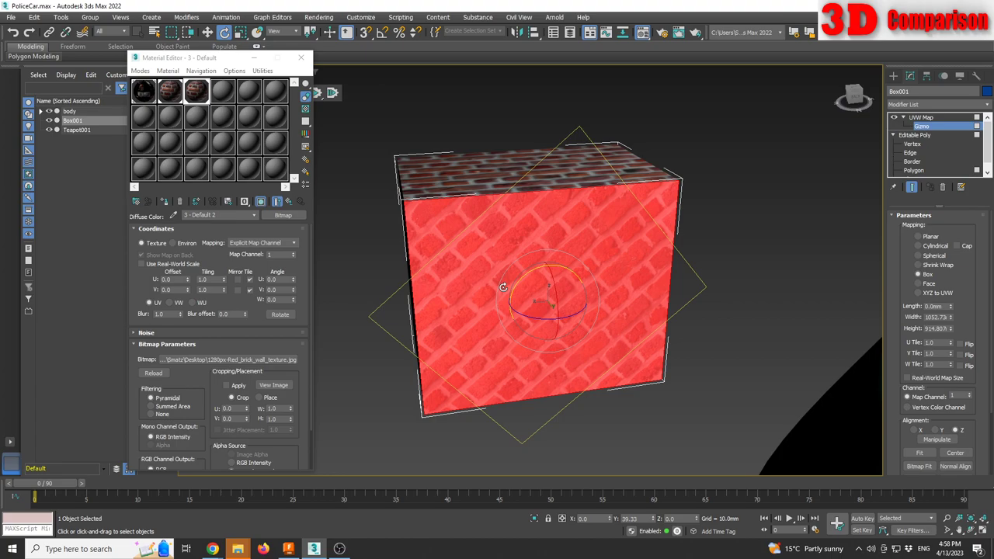
key(r)
drag(549, 299, 564, 412)
click(893, 75)
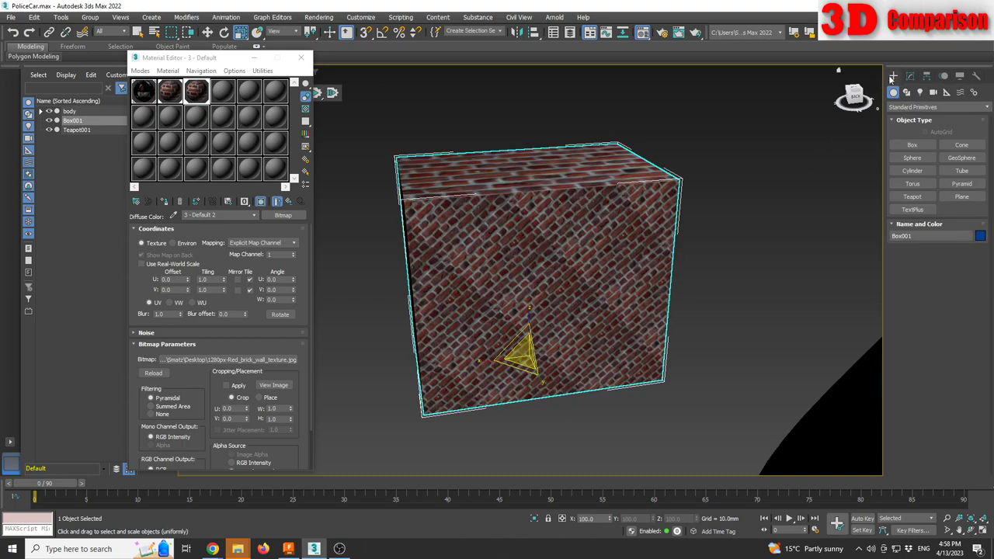
click(769, 233)
Select only Box001 and choose Export Selected
click(300, 58)
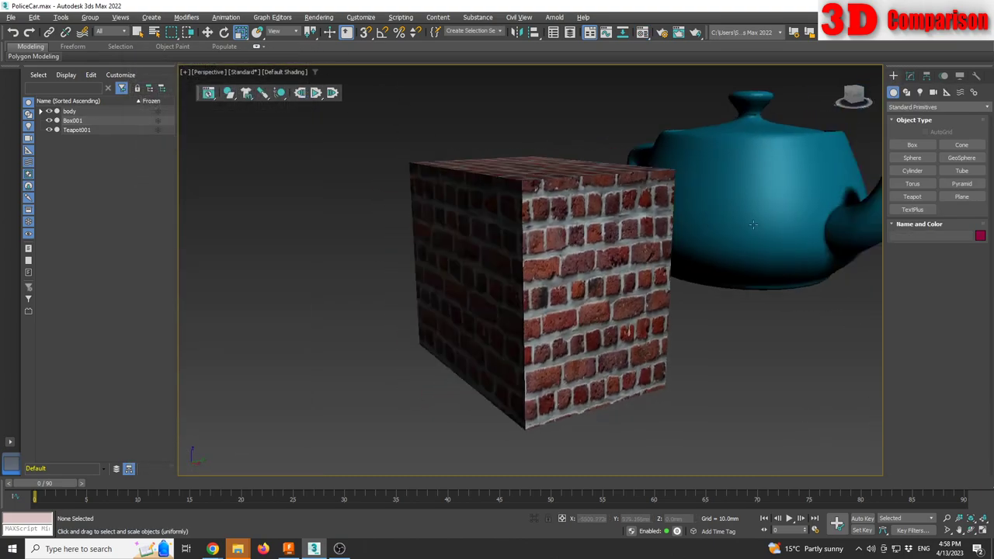
alt+middle_drag(699, 233, 837, 233)
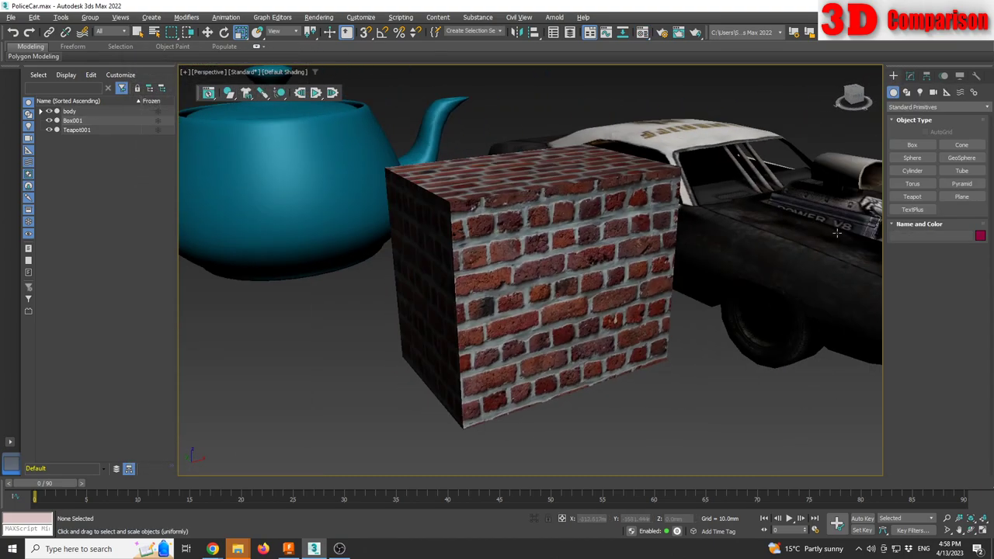
click(586, 292)
click(11, 18)
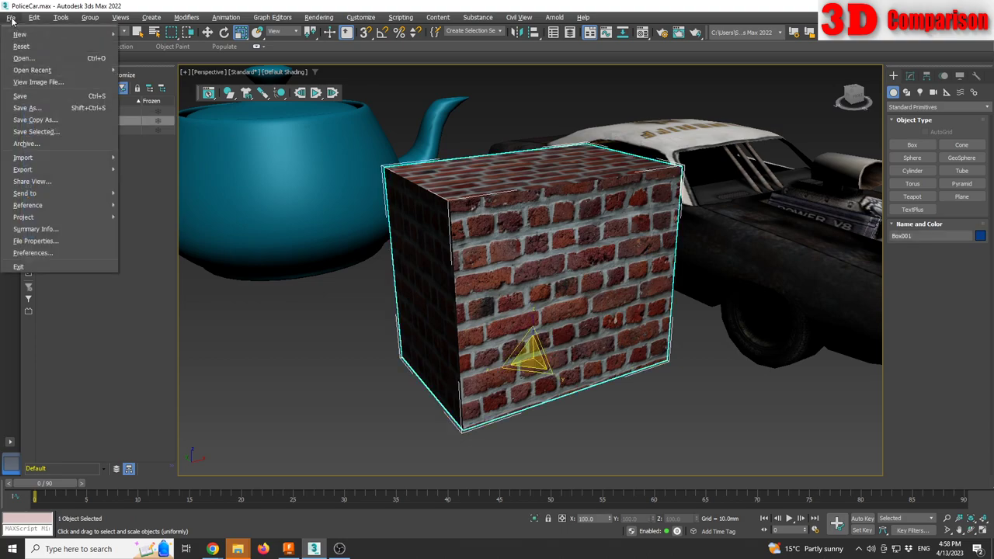
mouse_move(62, 168)
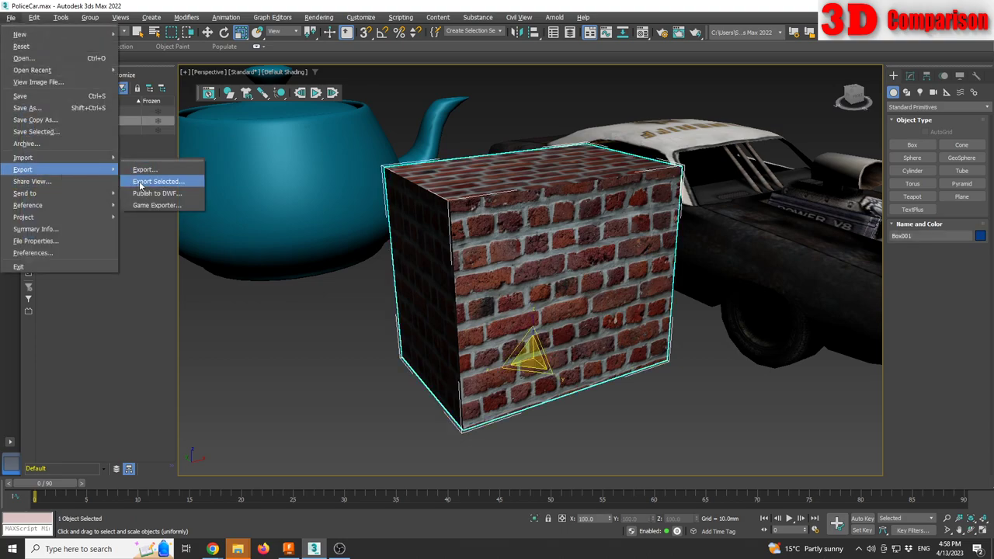
click(142, 182)
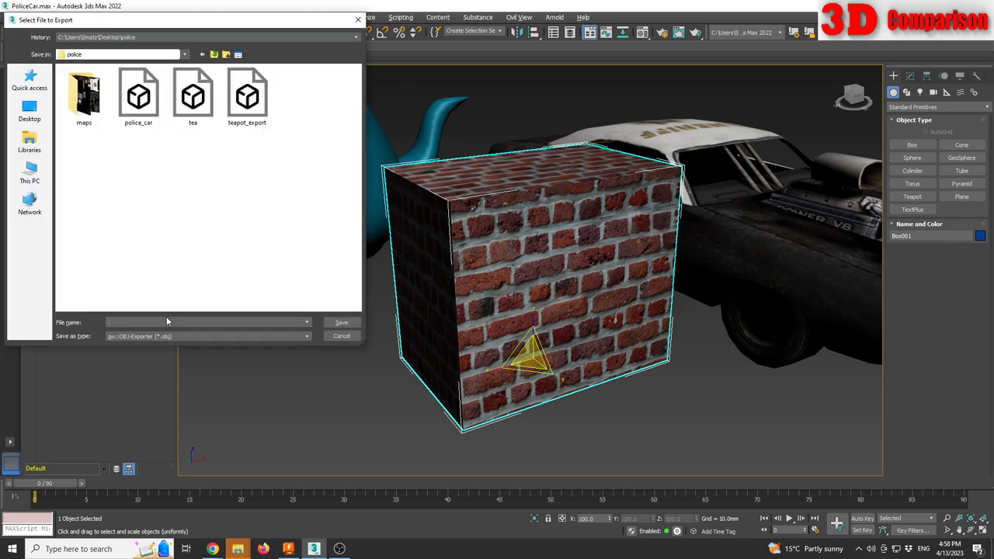
Export it as the OBJ 'brick' with texture maps into the police folder
text(brick_cube)
click(341, 323)
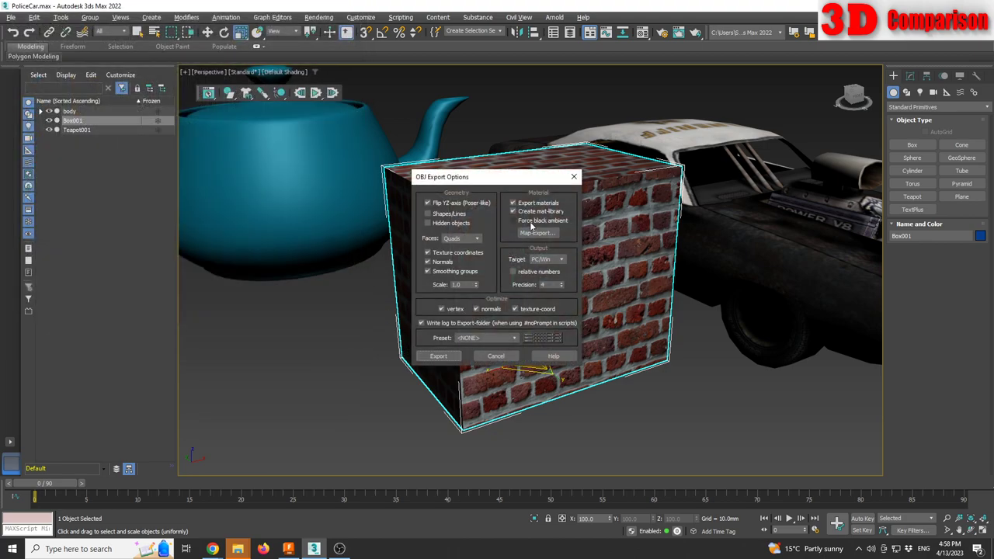
click(536, 232)
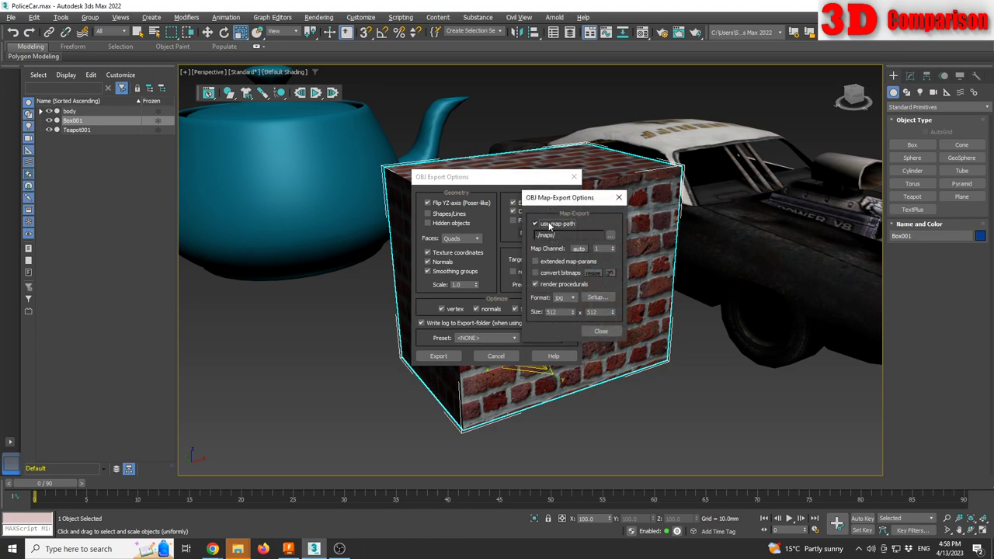
double_click(558, 312)
click(603, 331)
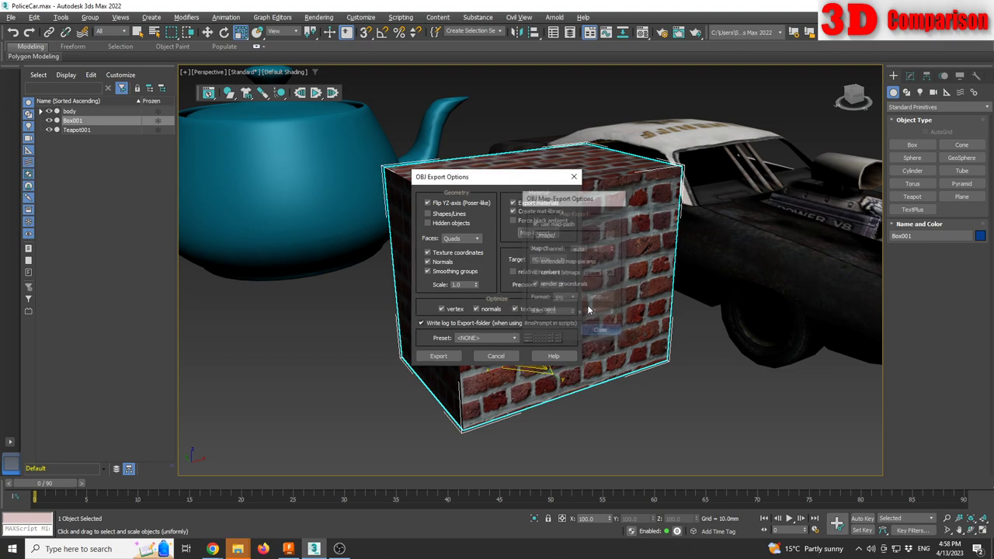
click(440, 357)
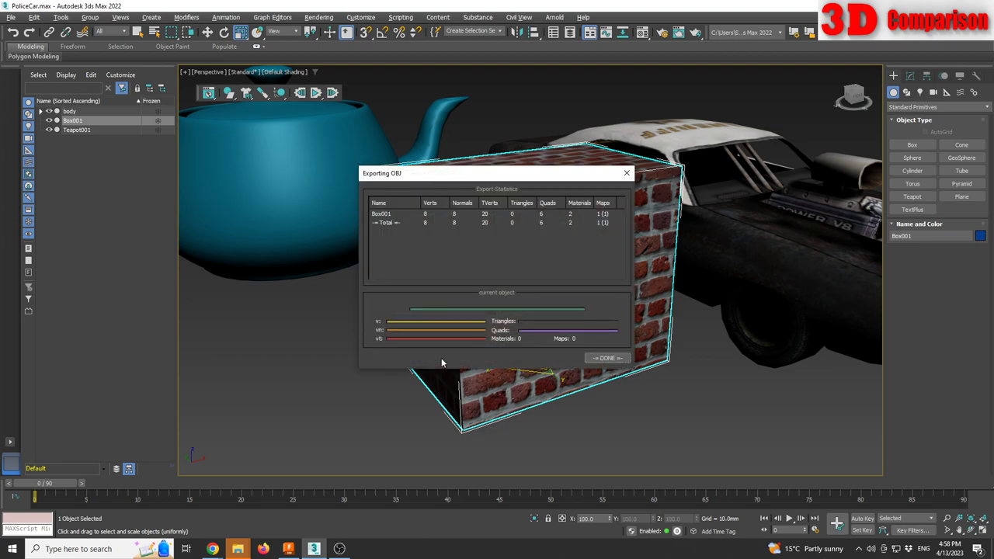
In Fusion 360, cancel the texture map controls and switch to the Design workspace
click(605, 358)
click(289, 549)
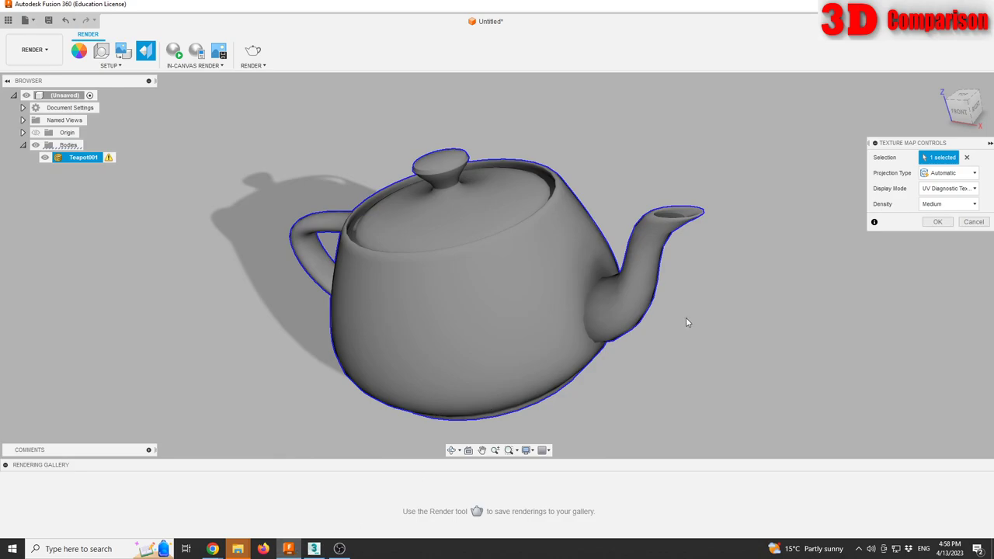
click(974, 221)
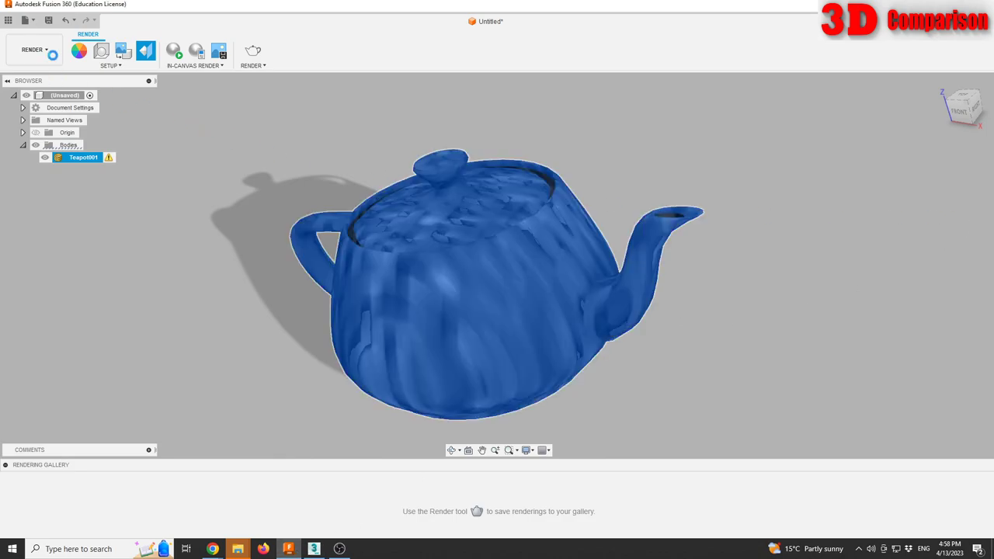
click(34, 50)
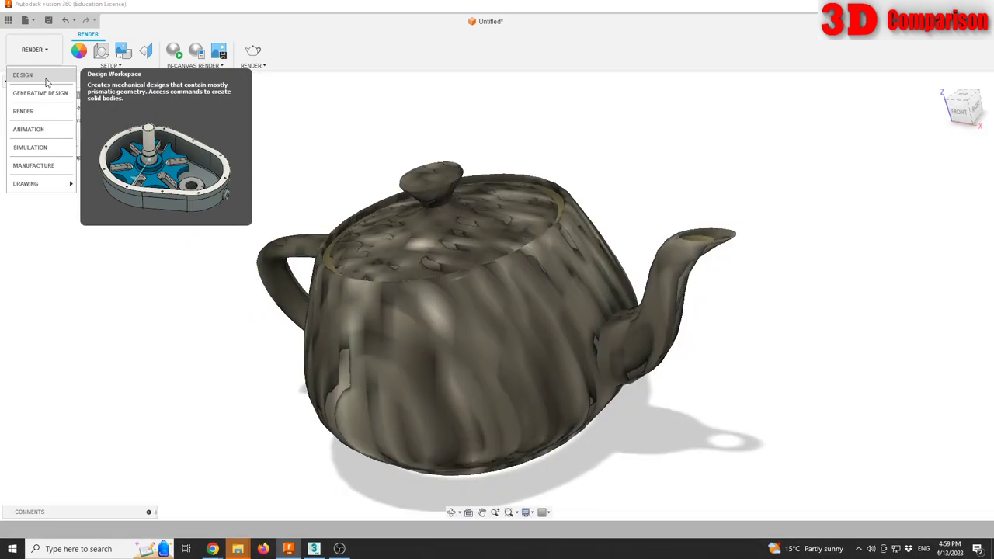
click(45, 76)
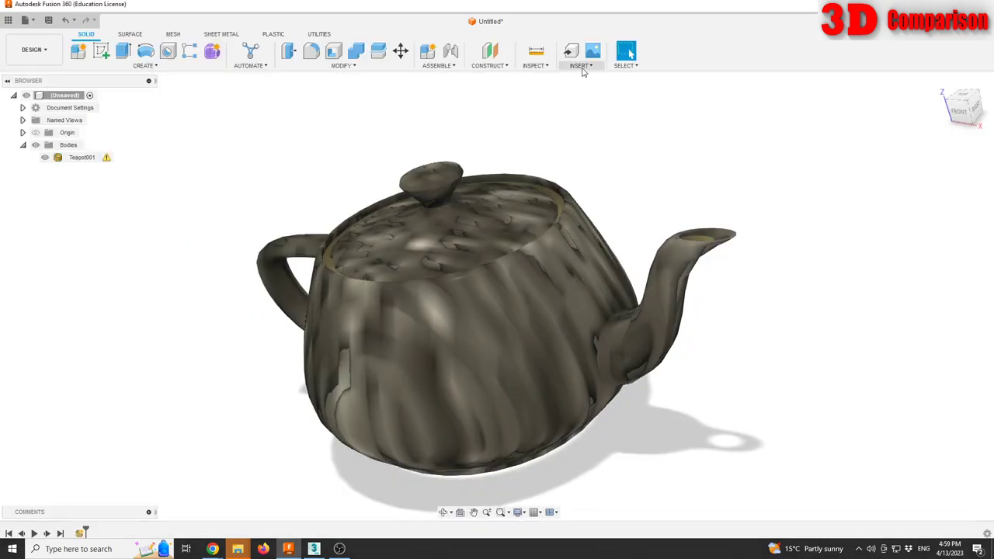
Insert the brick_cube mesh with its up direction flipped so it stands upright
click(582, 67)
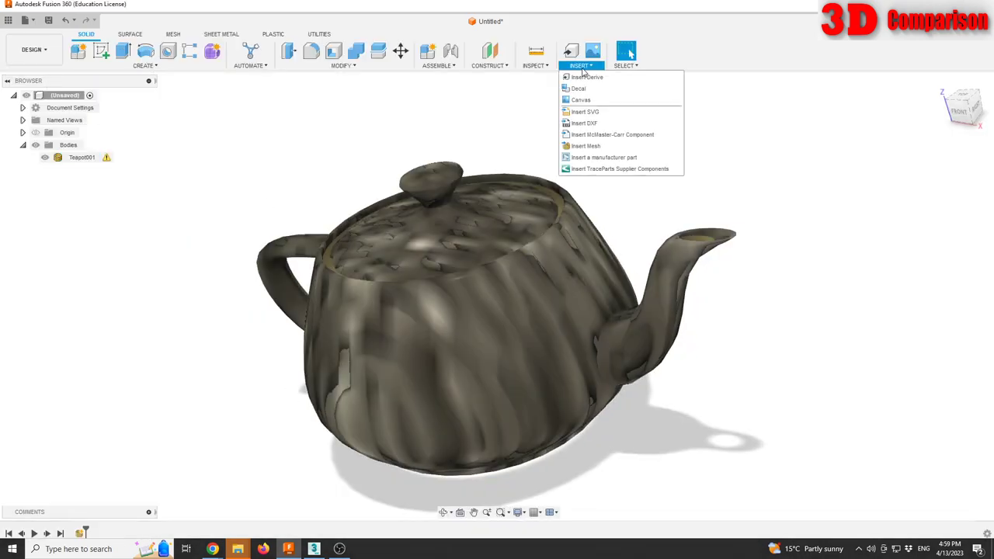
click(588, 146)
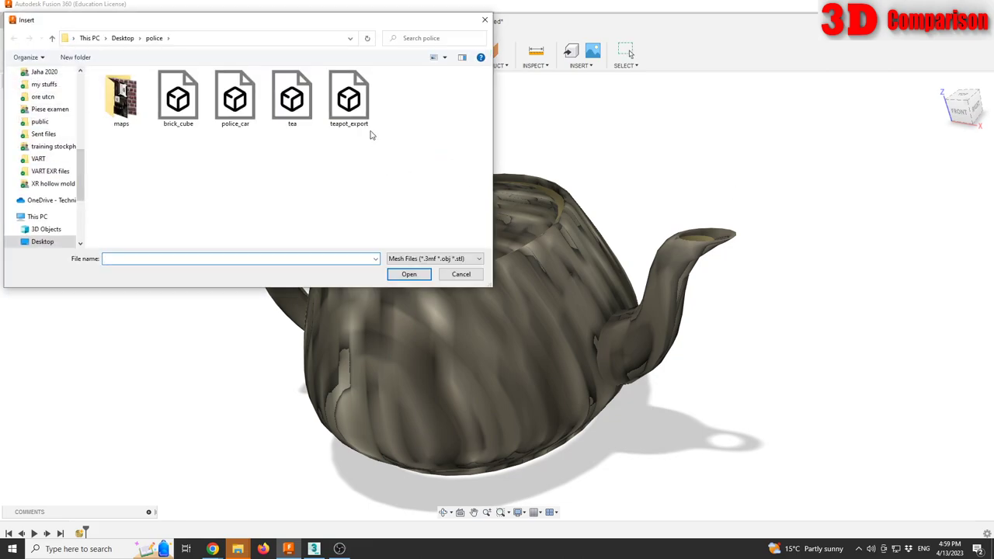
click(178, 95)
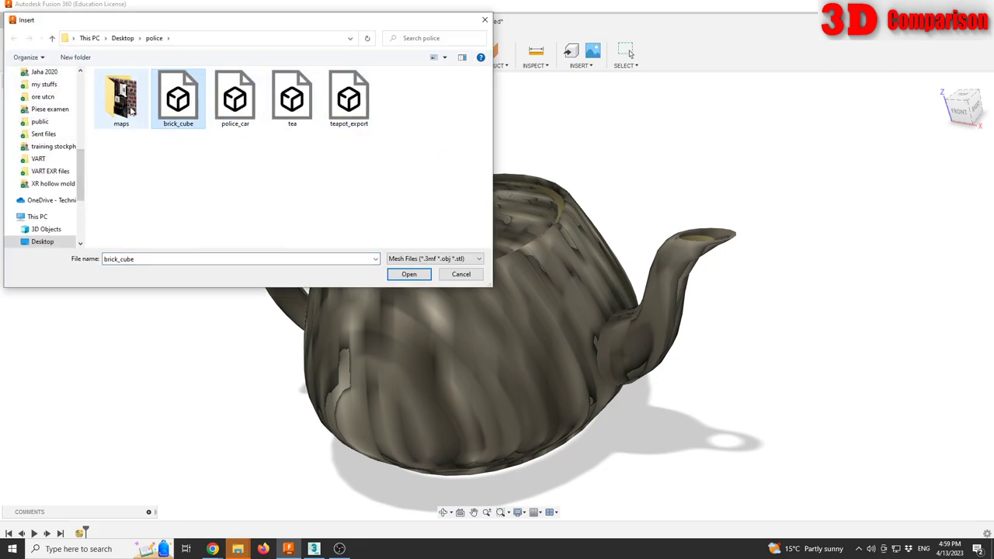
click(409, 274)
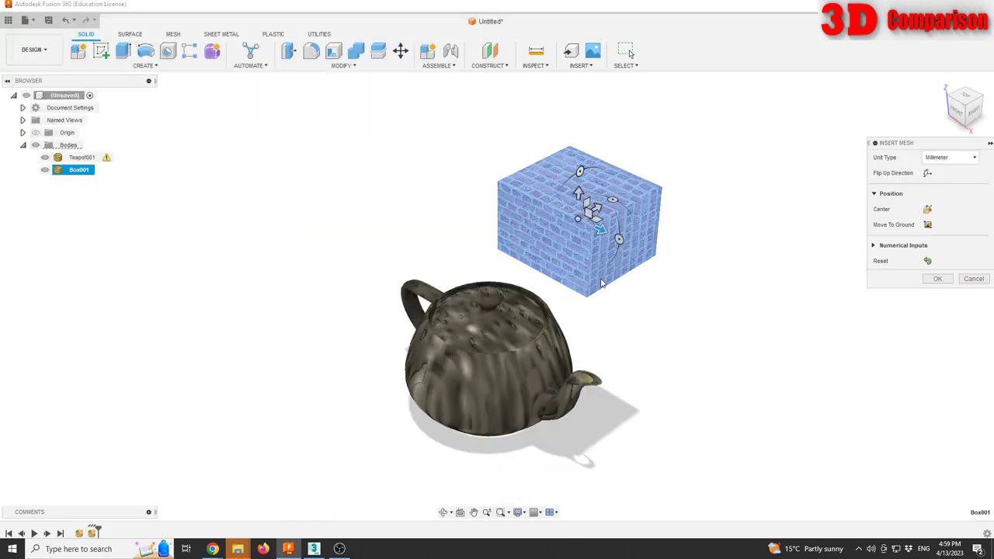
scroll(637, 206, up, 4)
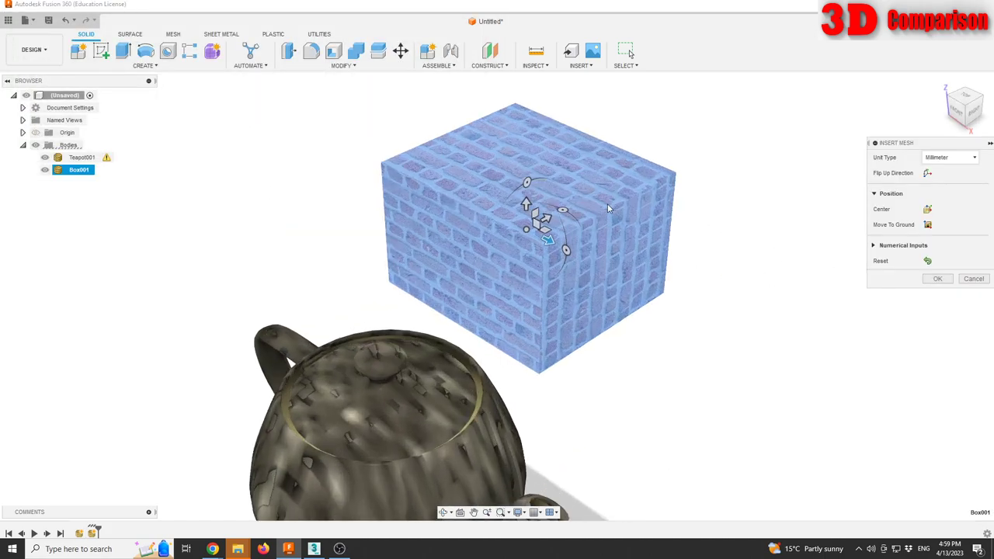
click(927, 173)
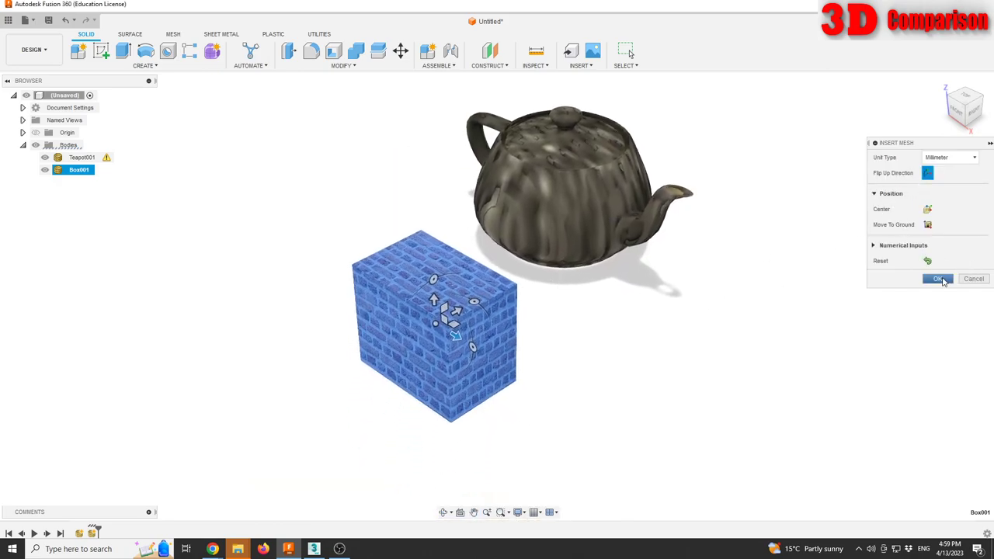
click(937, 278)
click(514, 309)
shift+middle_drag(515, 310, 435, 251)
scroll(435, 251, up, 5)
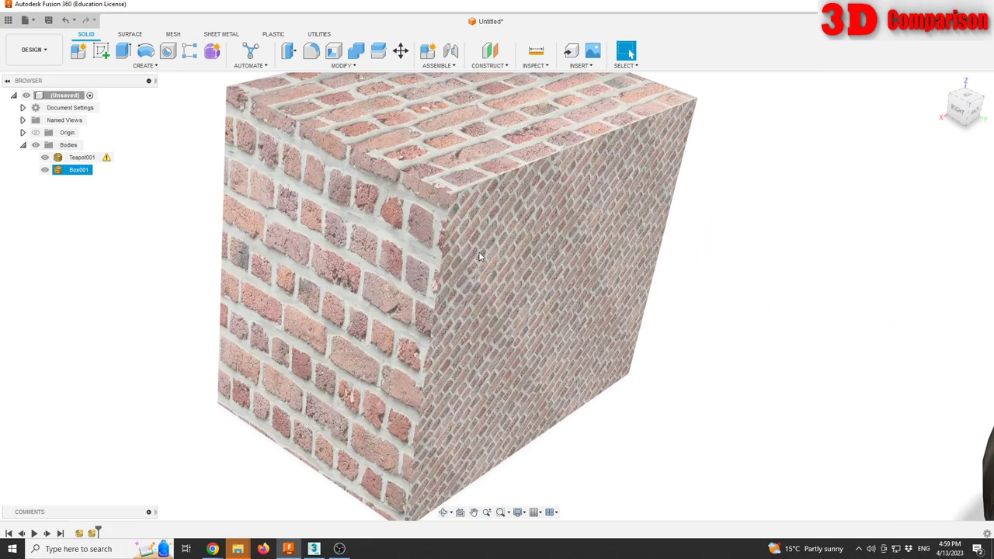
scroll(486, 265, up, 3)
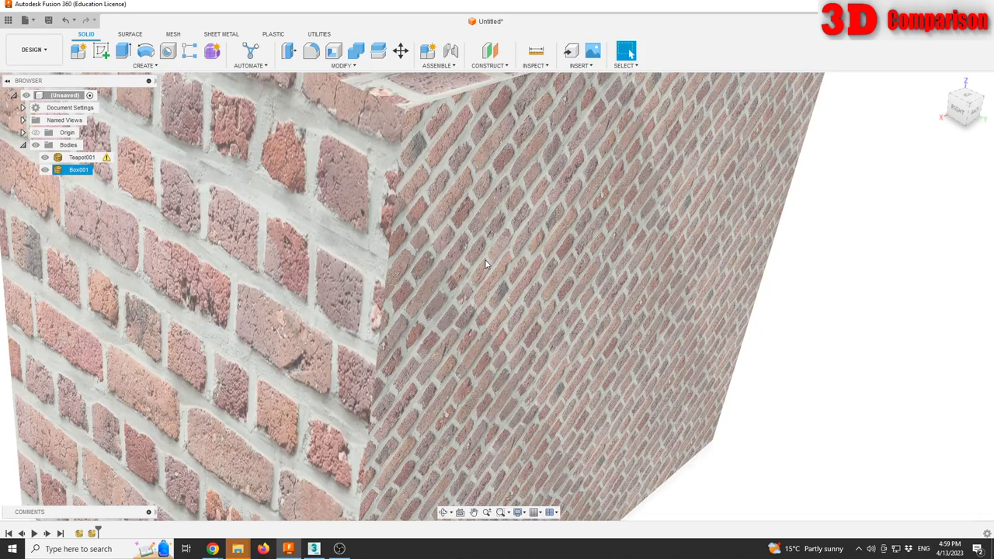
scroll(485, 265, down, 5)
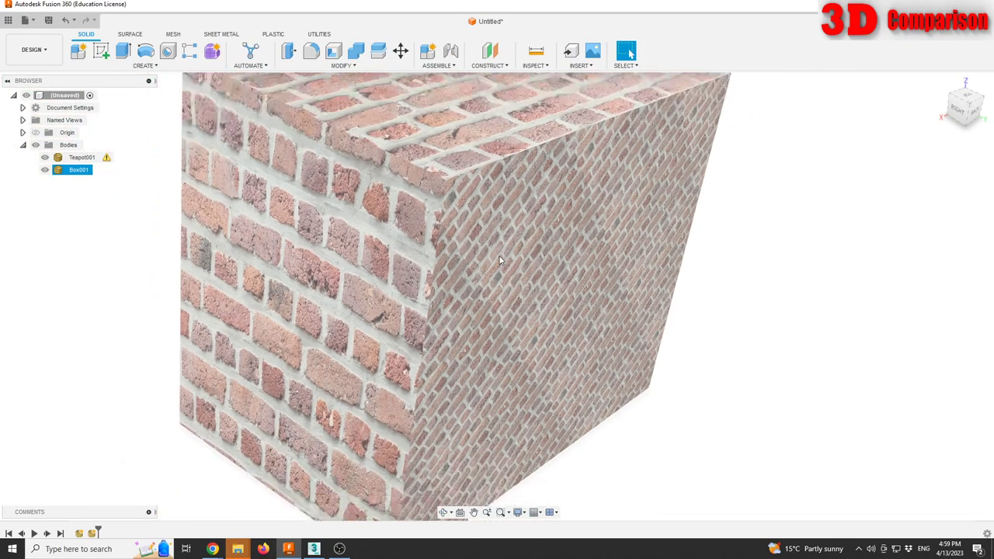
click(207, 80)
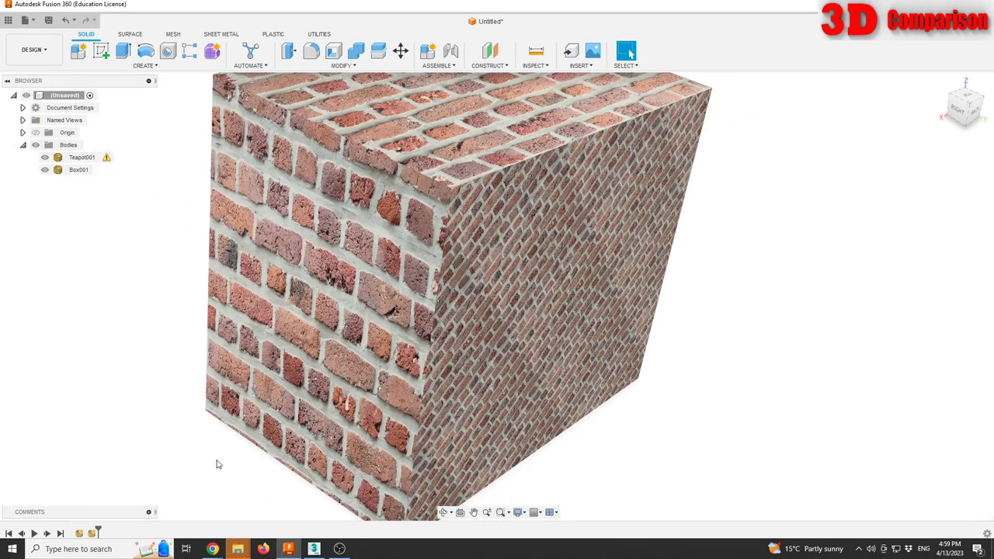
click(661, 278)
shift+middle_drag(646, 295, 633, 231)
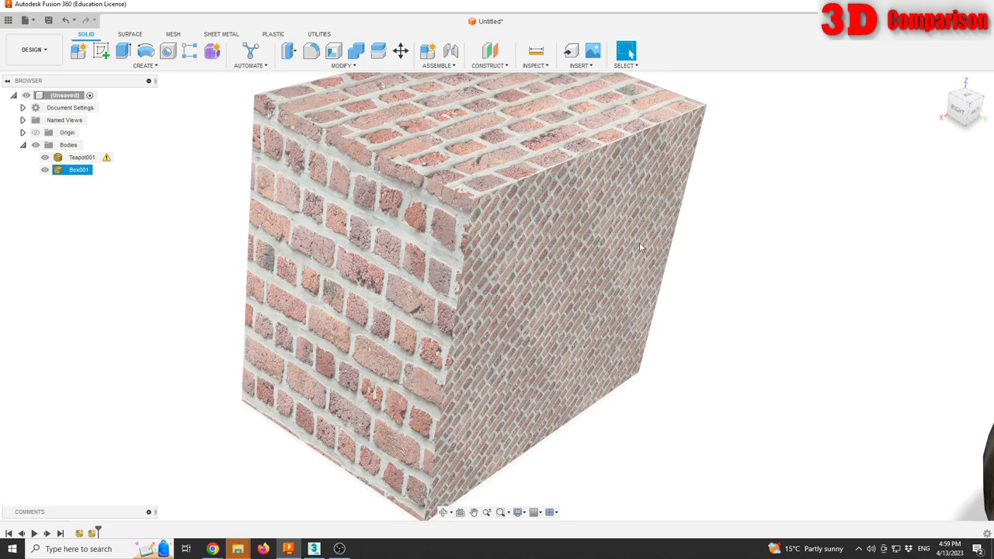
key(Escape)
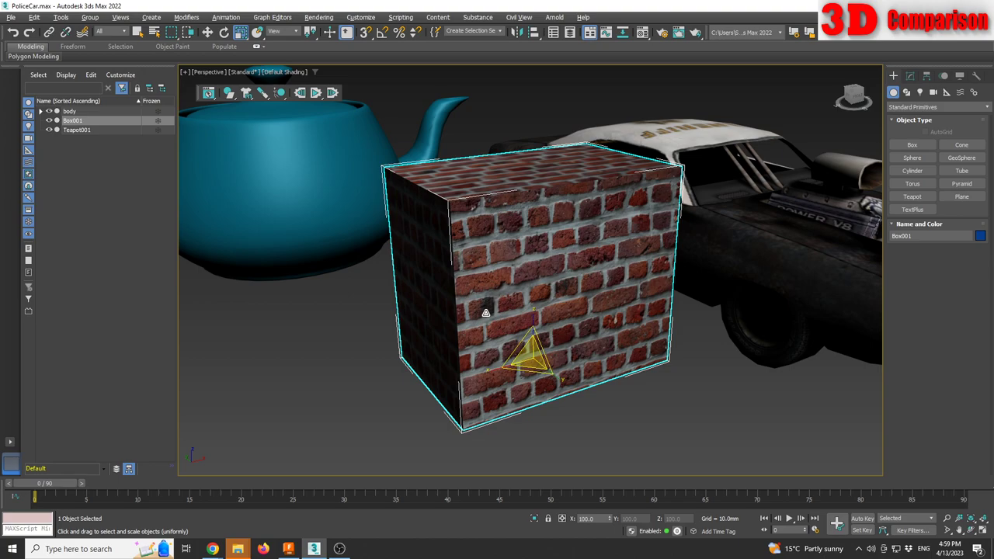
Turn off viewport shadows while viewing the brick box's front face
alt+middle_drag(473, 259, 494, 262)
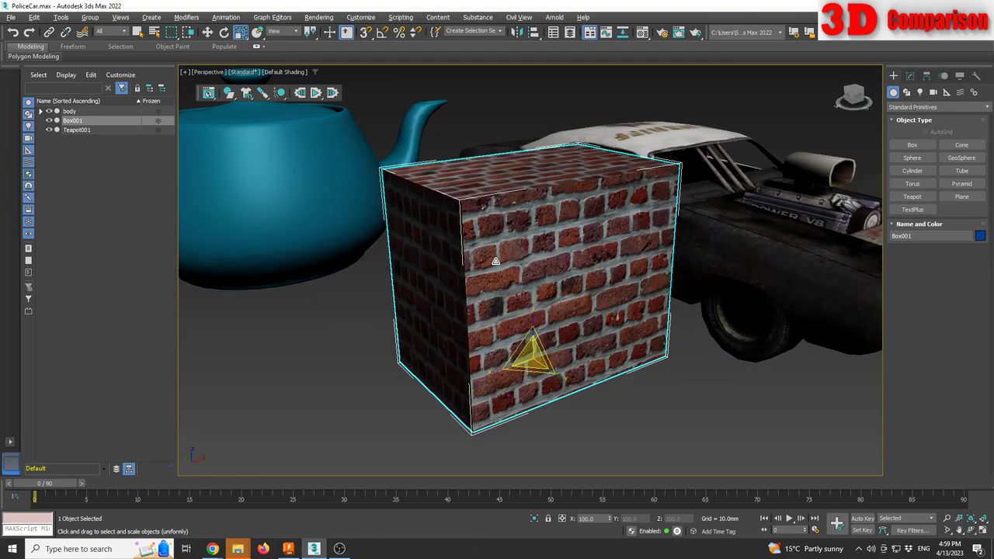
click(247, 72)
mouse_move(288, 146)
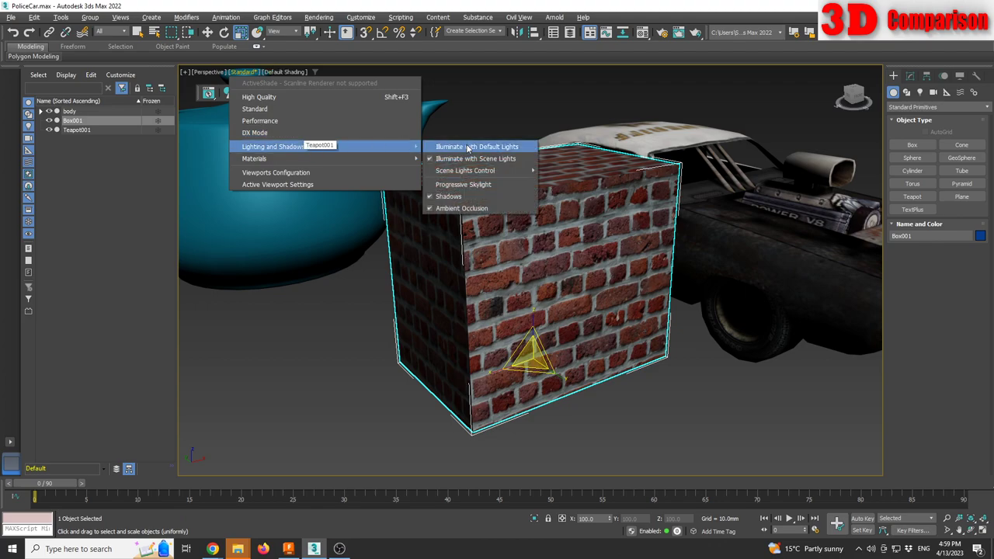
click(449, 196)
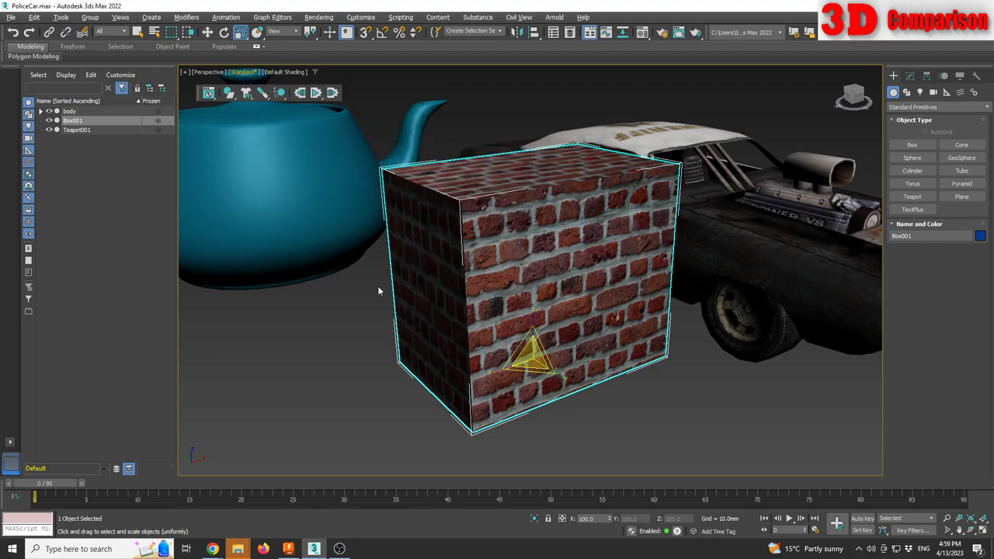
click(349, 342)
Zoom and orbit so the police car sits beside the brick box
click(244, 72)
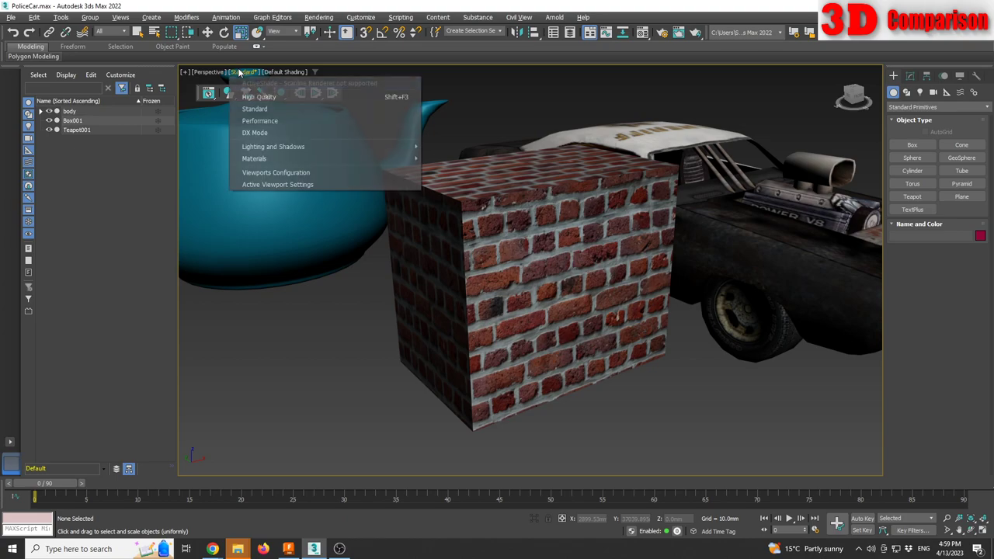
mouse_move(272, 148)
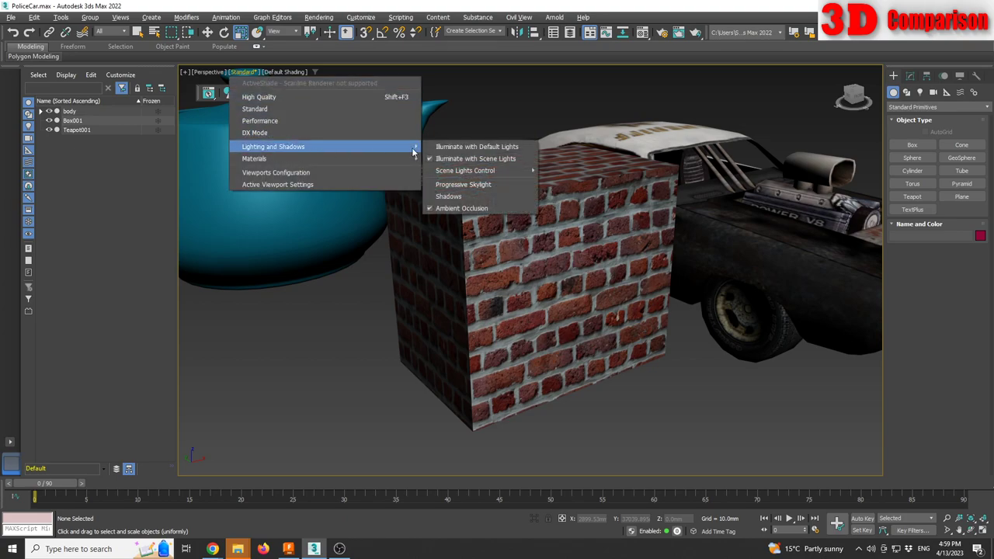
click(363, 313)
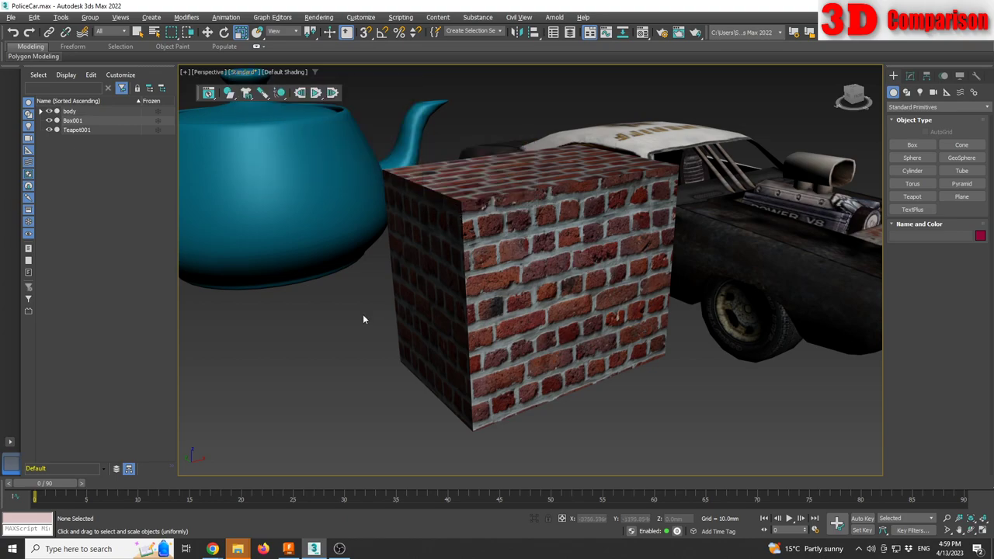
scroll(363, 314, down, 5)
scroll(550, 267, up, 3)
alt+middle_drag(550, 266, 545, 271)
scroll(545, 271, up, 5)
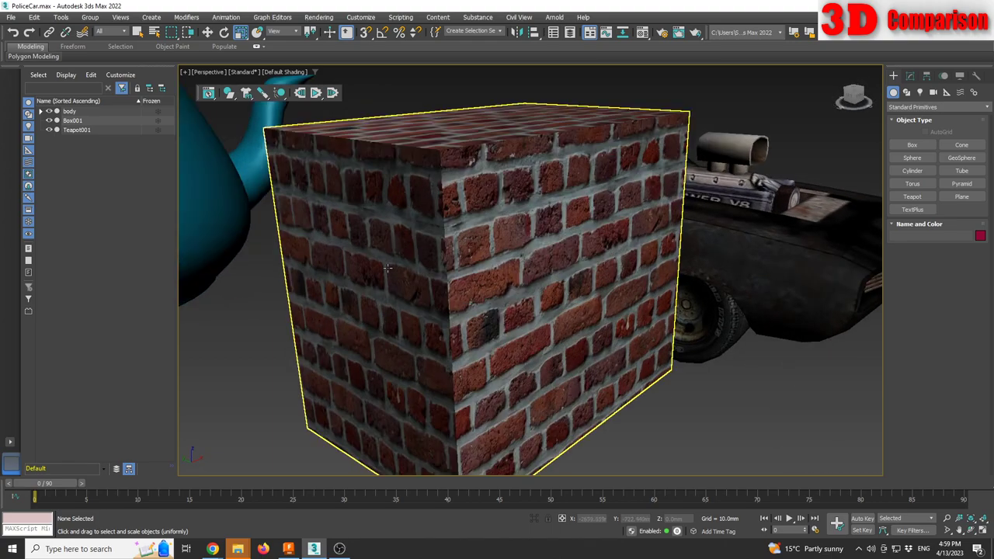
mouse_move(245, 549)
click(186, 504)
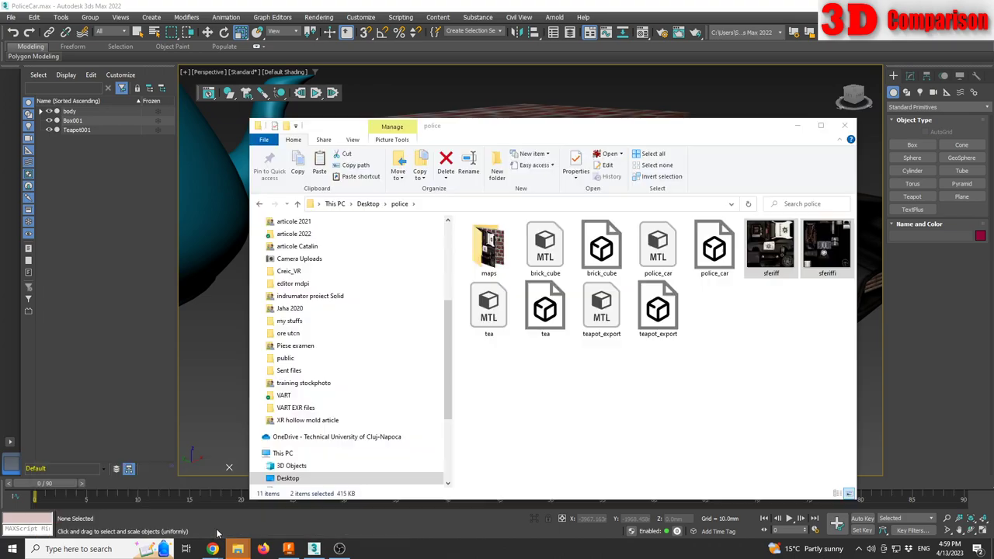
double_click(602, 262)
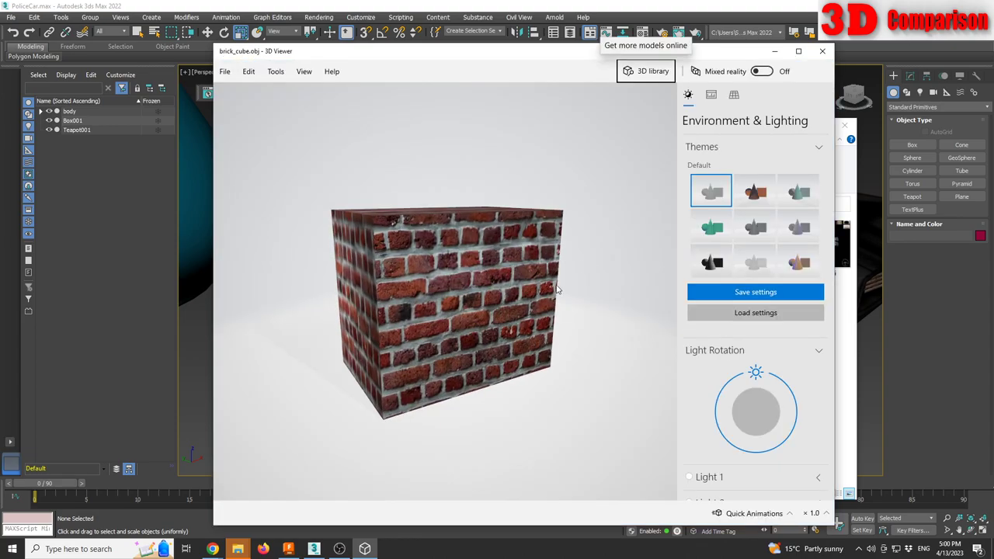
drag(566, 271, 410, 258)
scroll(410, 257, up, 10)
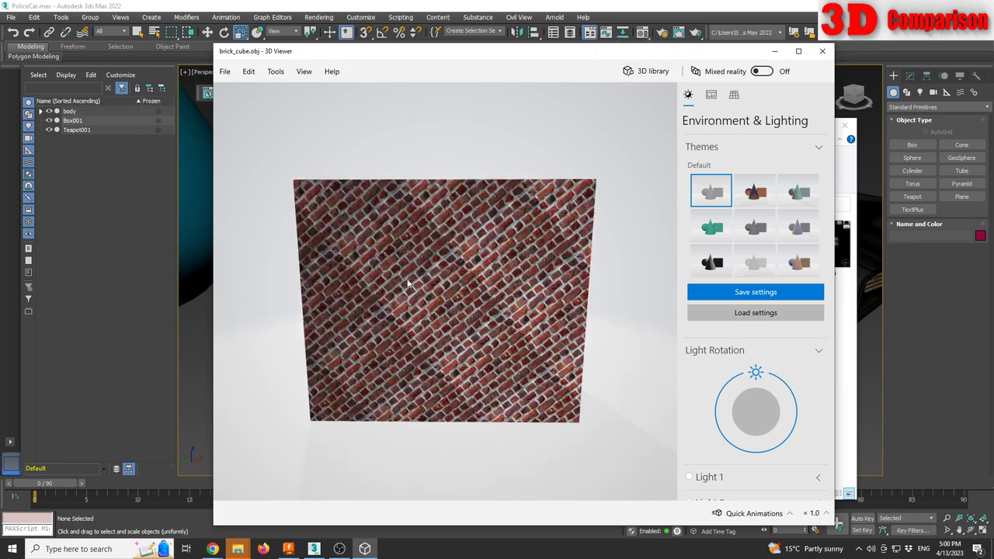
scroll(464, 299, down, 10)
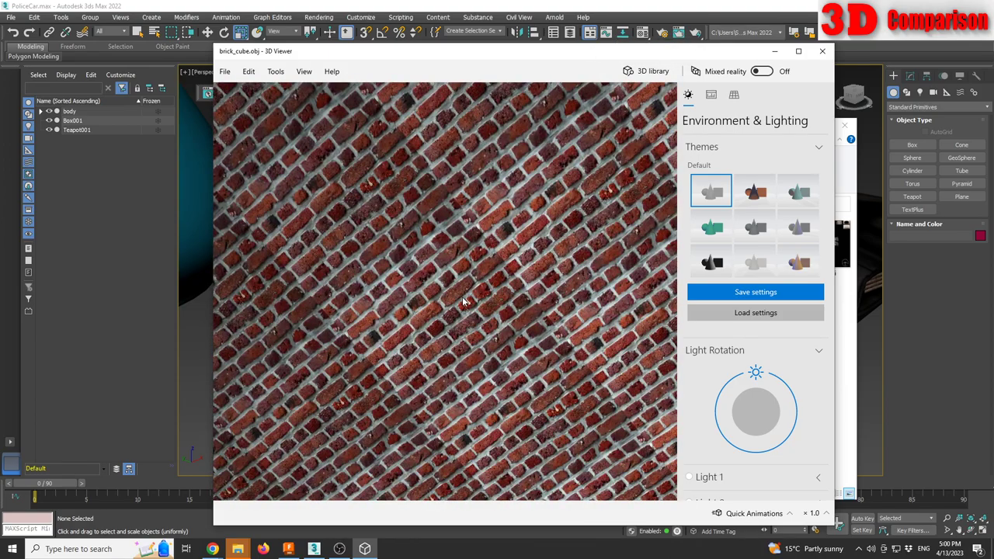
drag(464, 297, 561, 315)
drag(531, 262, 480, 299)
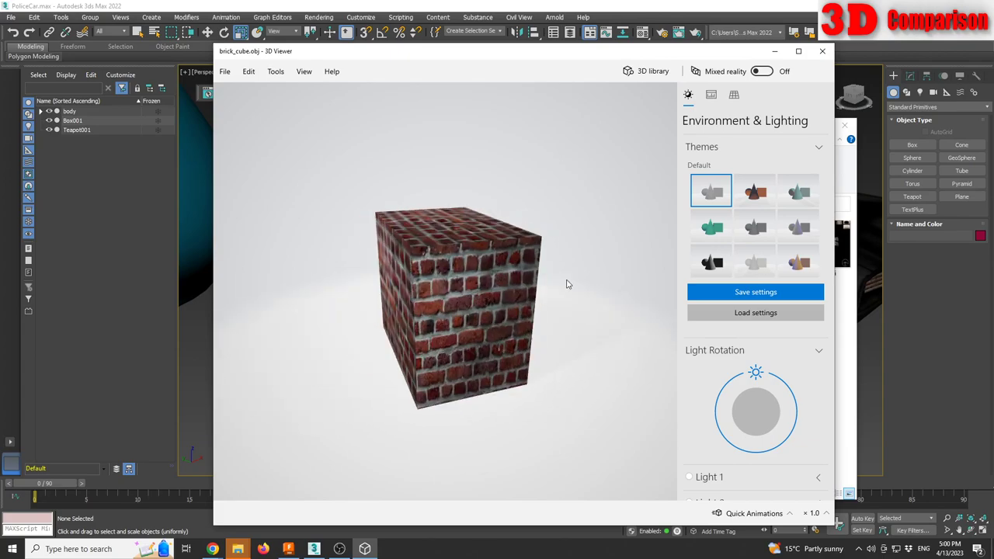
click(823, 51)
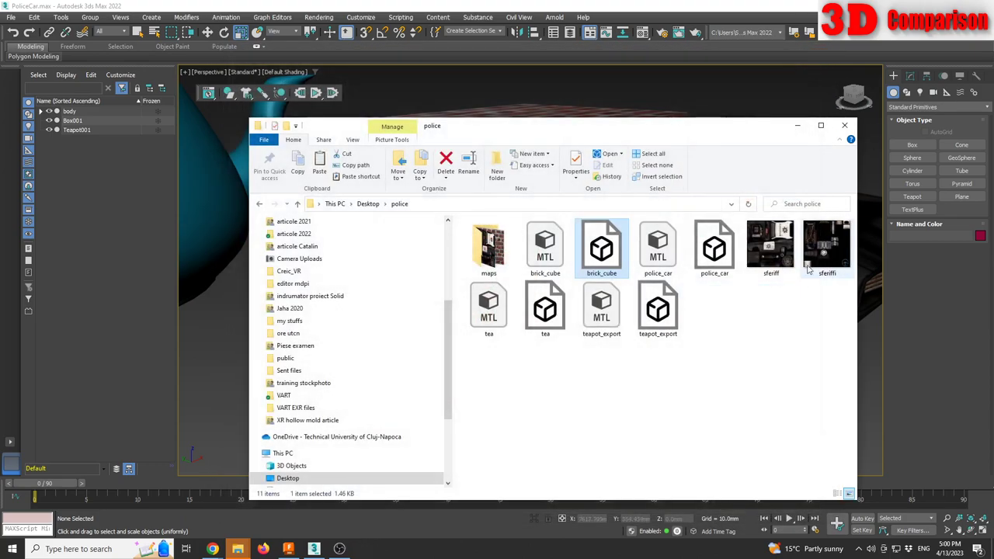
In 3ds Max, orbit and pan around the sheriff police car, selecting its body with the Move tool
click(865, 376)
scroll(582, 326, down, 5)
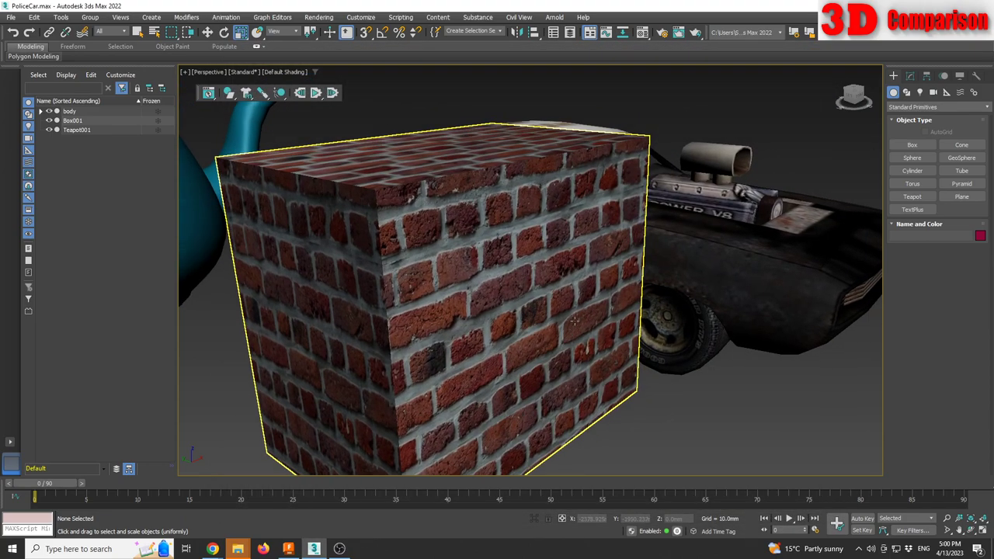
click(679, 281)
alt+middle_drag(582, 326, 600, 311)
key(w)
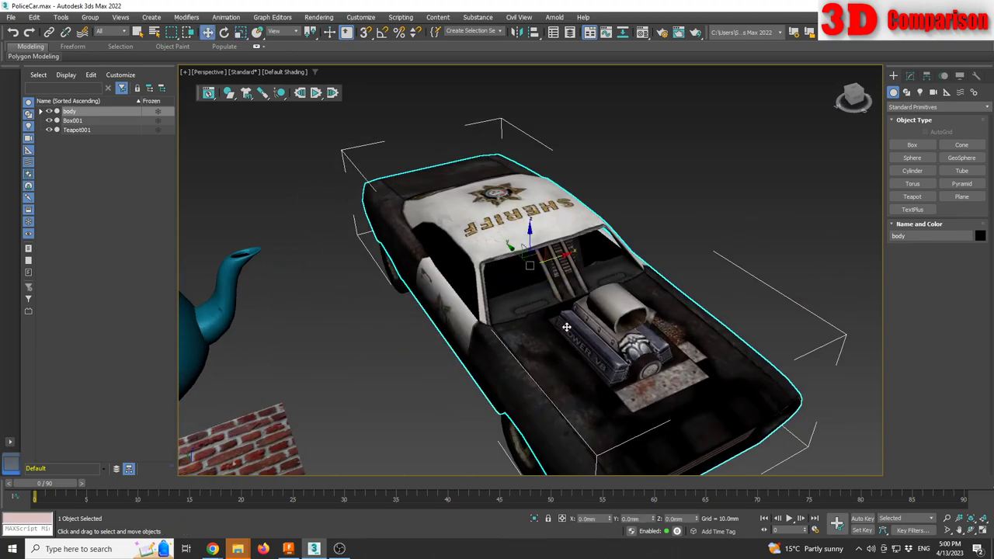
middle_drag(508, 335, 512, 296)
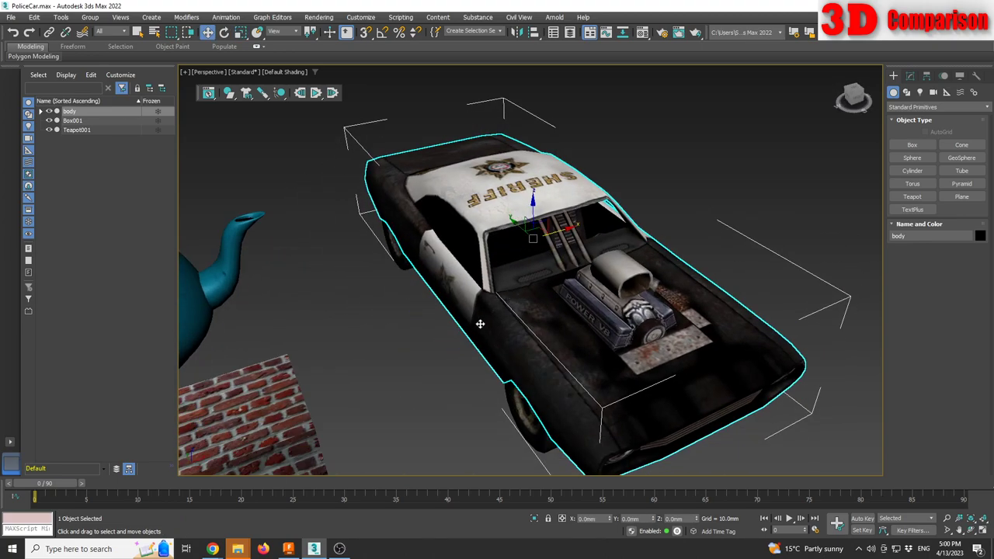
click(450, 342)
scroll(450, 347, down, 3)
click(470, 280)
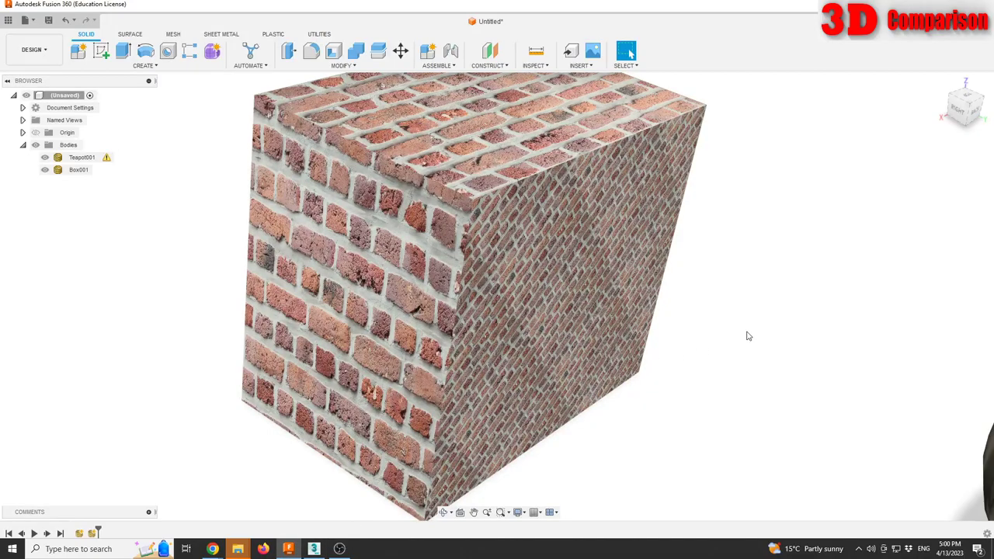
Insert the police_car.obj mesh file through Insert Mesh
scroll(701, 323, down, 5)
scroll(706, 314, down, 3)
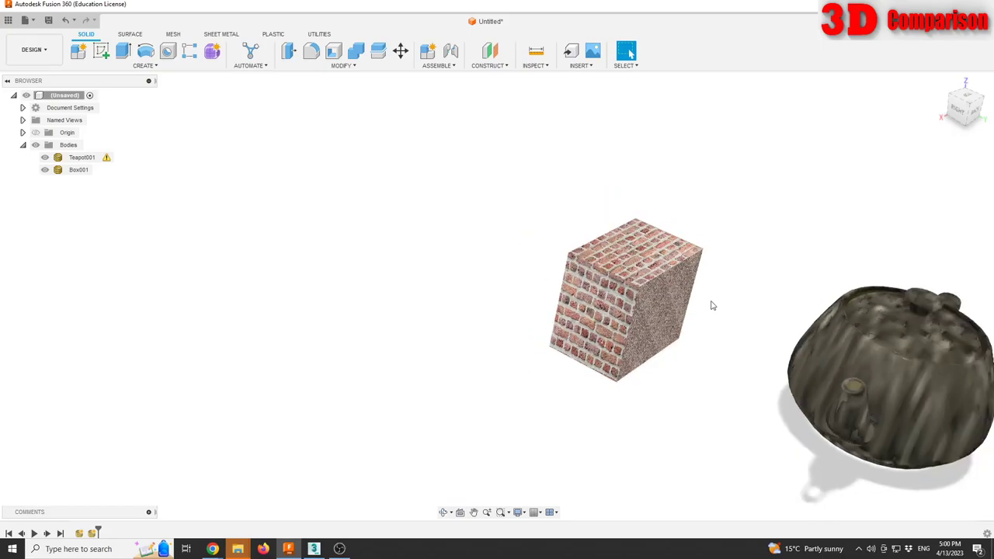
click(579, 65)
click(596, 147)
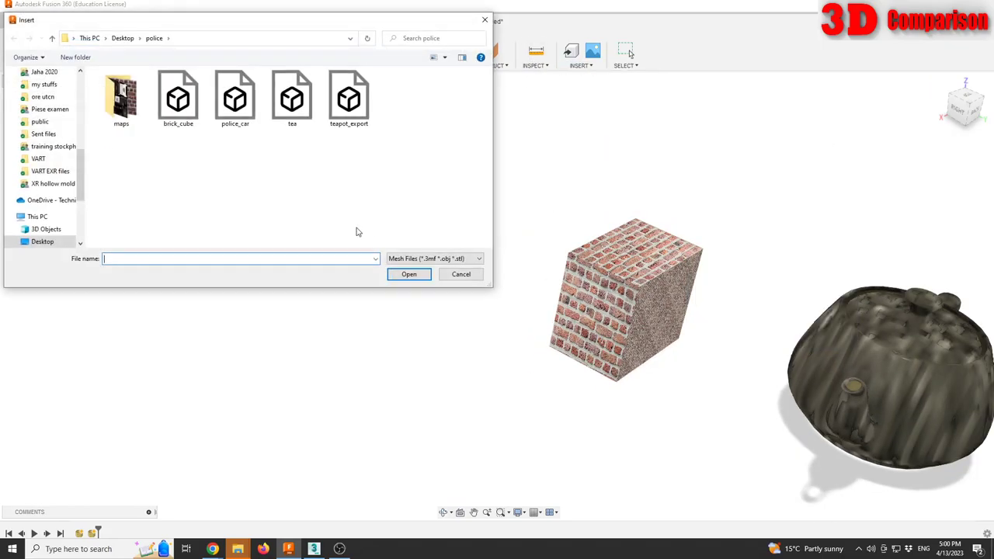
click(240, 105)
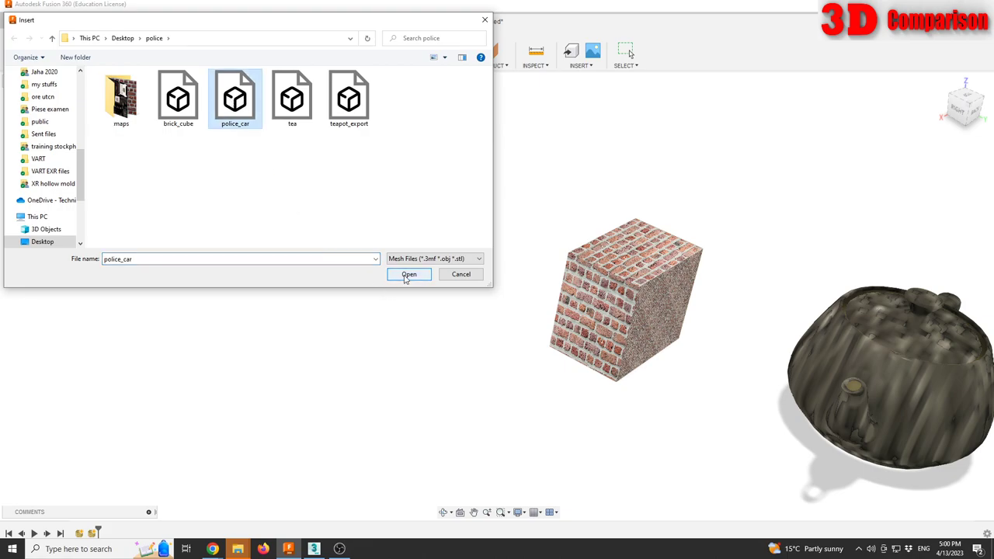
click(406, 275)
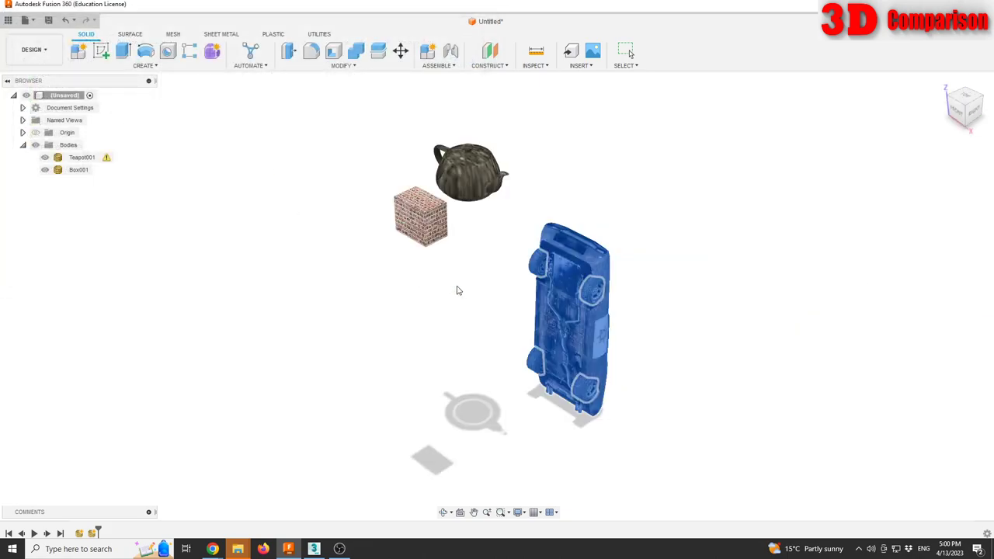
Flip the car mesh's up direction so it stands upright, confirm, and view it beside the teapot and box
click(928, 172)
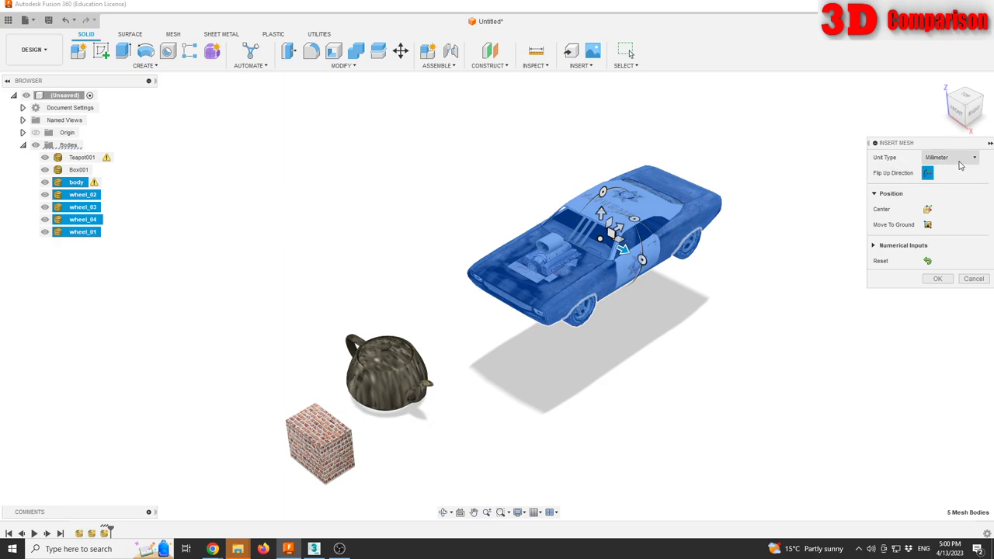
click(938, 278)
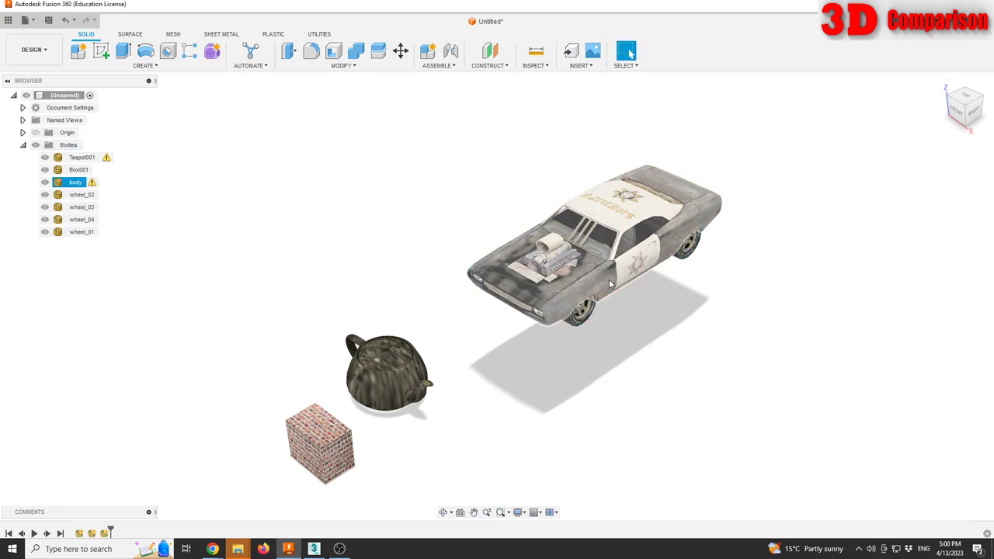
shift+middle_drag(610, 284, 672, 271)
scroll(668, 274, up, 5)
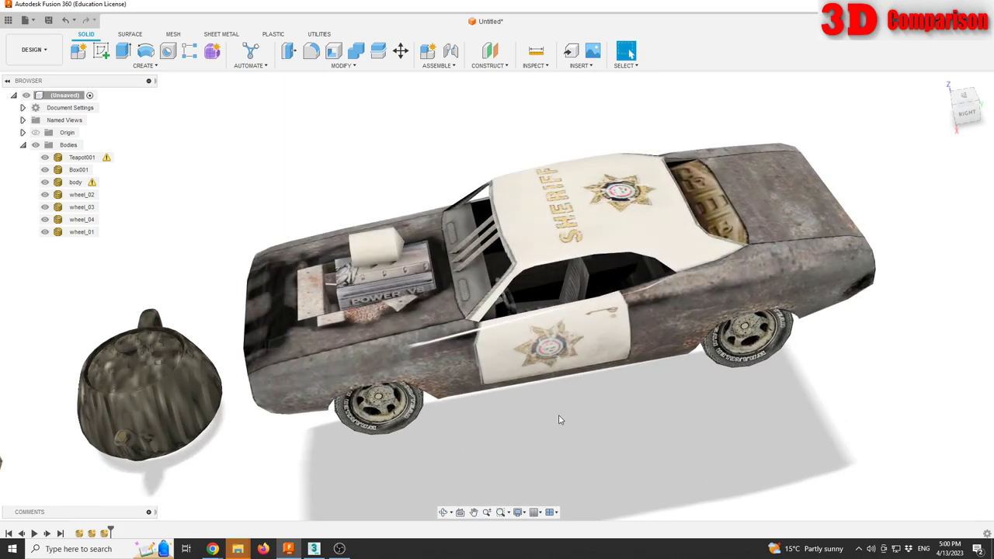
Check the brick texture image search and YouTube Studio dashboard, then open Fusion 360's workspace list
mouse_move(216, 550)
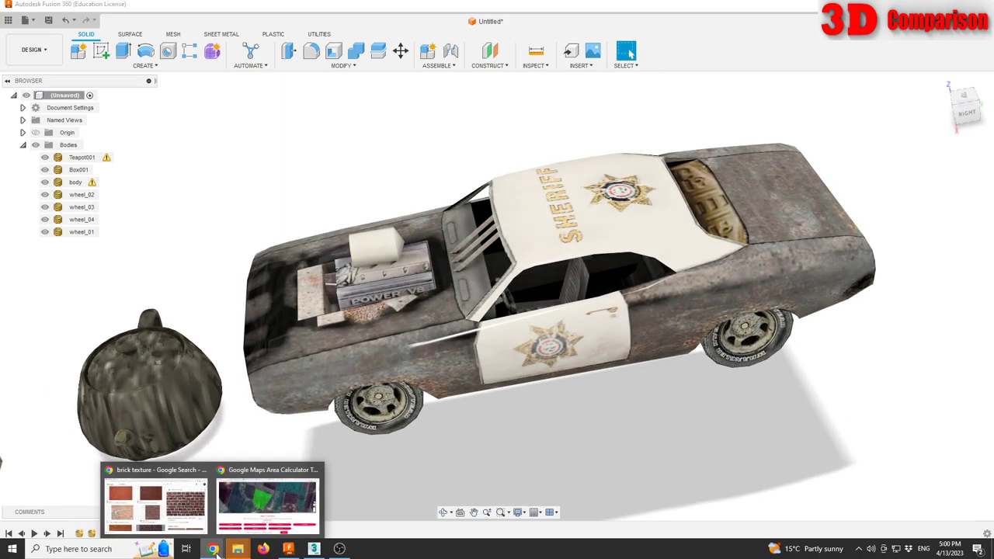
click(167, 505)
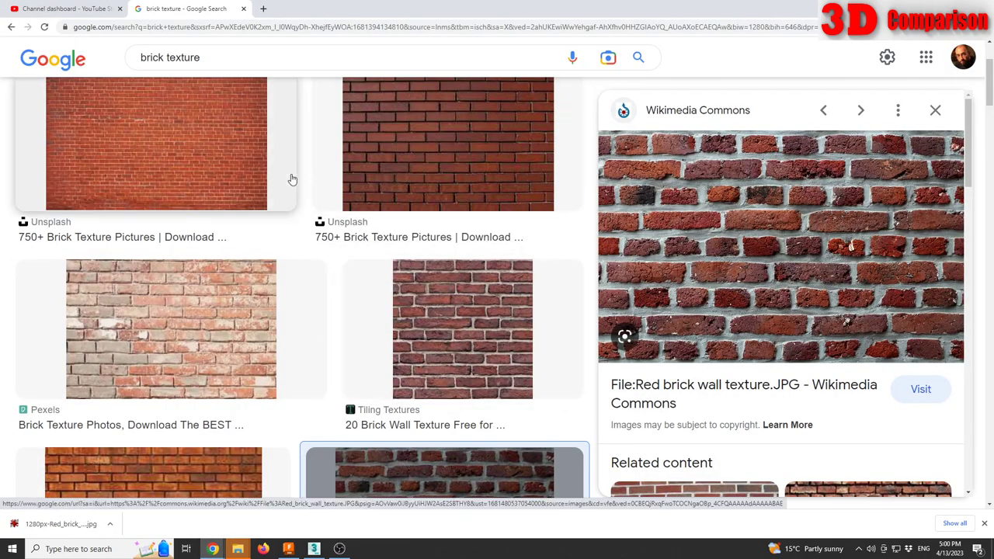
click(85, 9)
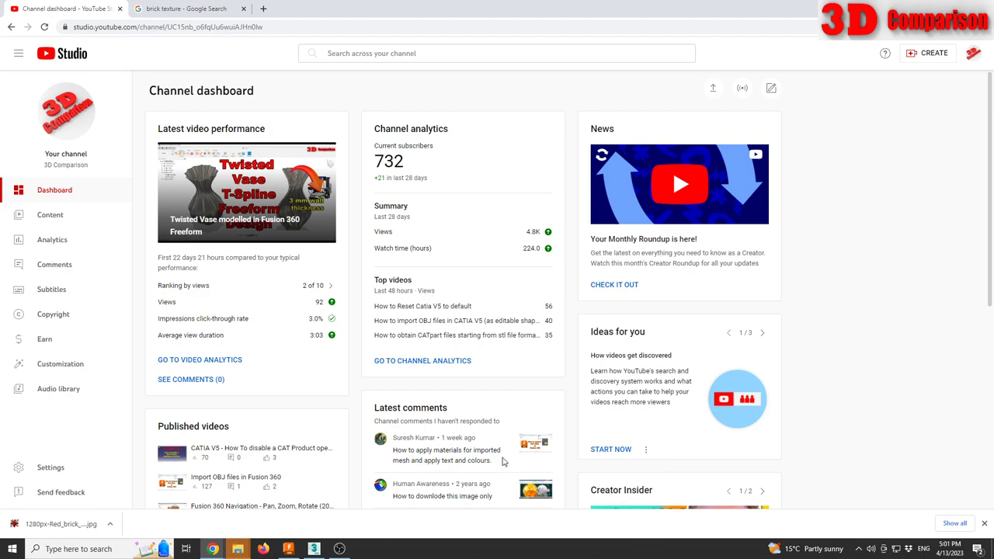
click(289, 549)
click(33, 50)
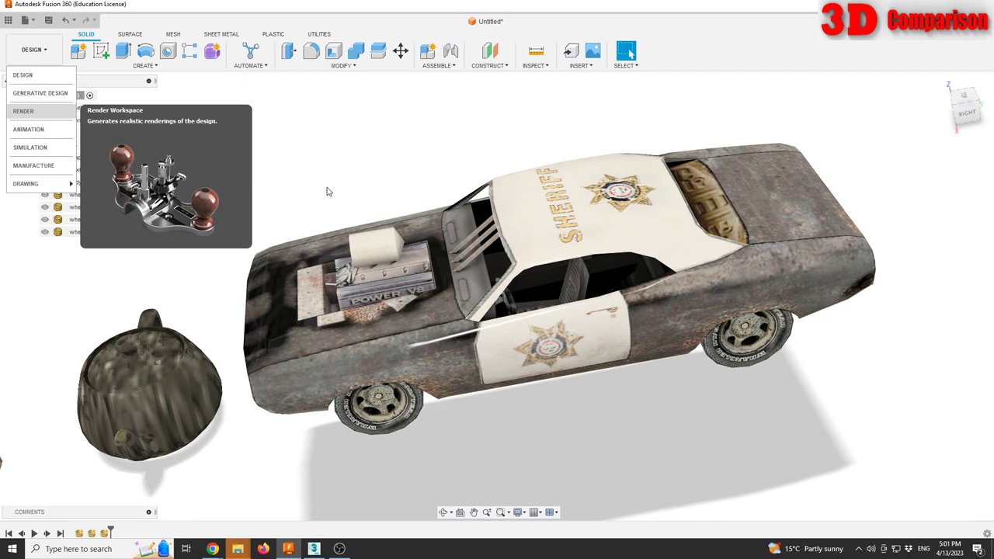
View the car, teapot and brick box in the Render workspace, then return to the channel dashboard
click(28, 111)
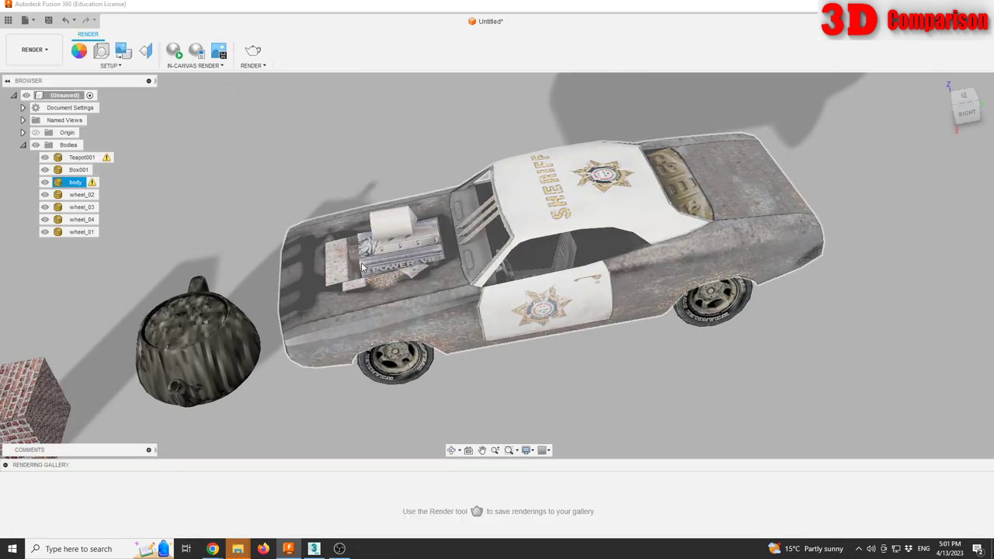
shift+middle_drag(361, 266, 402, 307)
scroll(342, 319, down, 5)
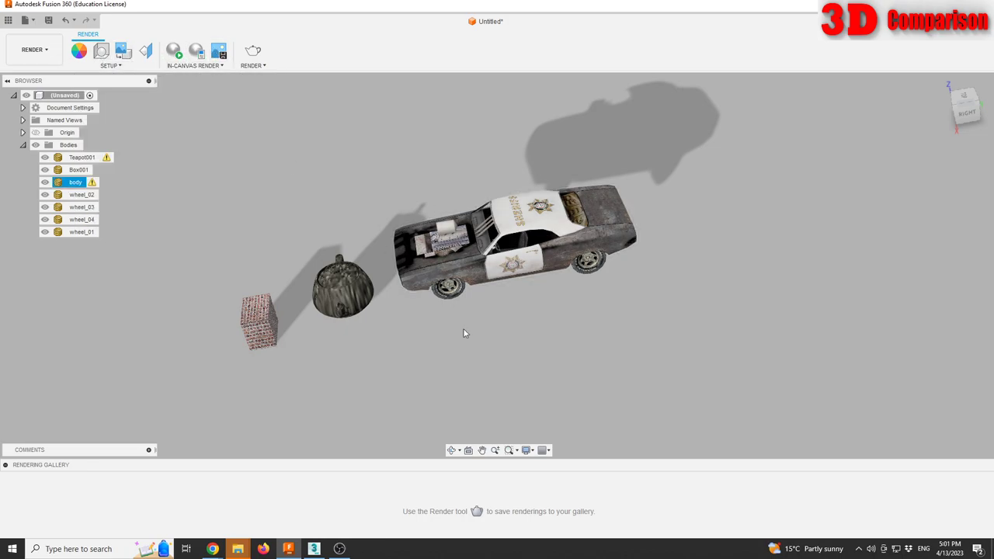
click(449, 284)
middle_drag(461, 281, 439, 358)
click(433, 383)
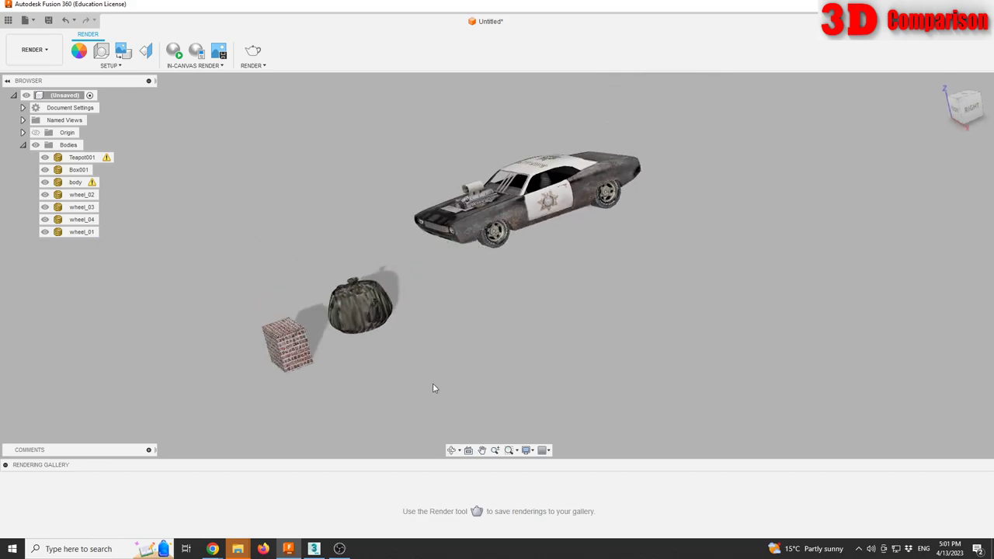
mouse_move(212, 549)
click(155, 497)
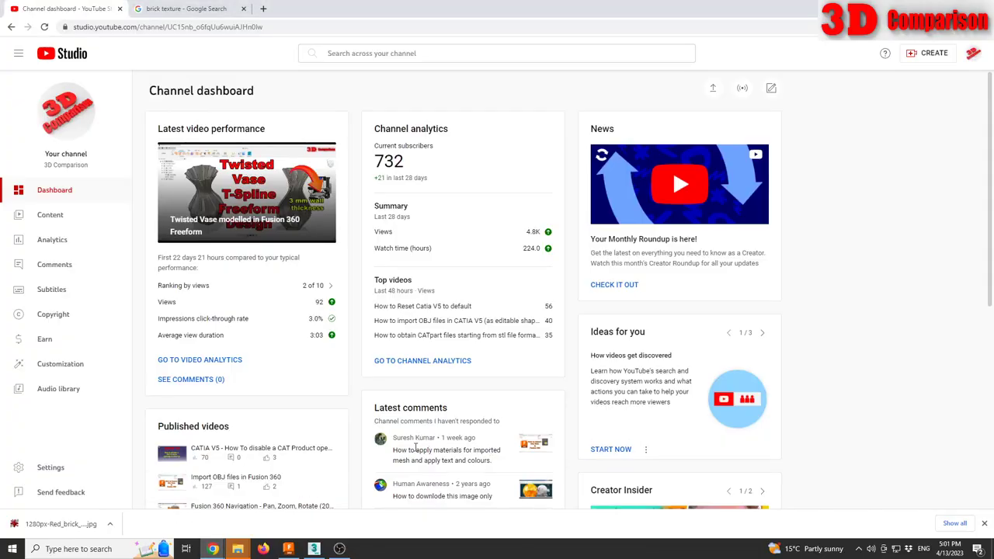
Highlight the commenter's name on the newest comment in the Latest comments card
drag(394, 437, 439, 443)
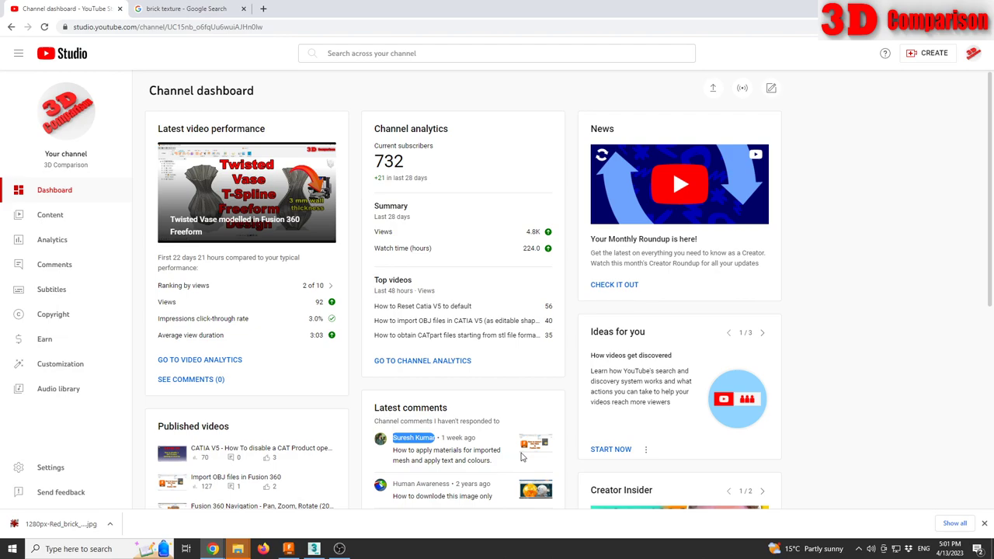